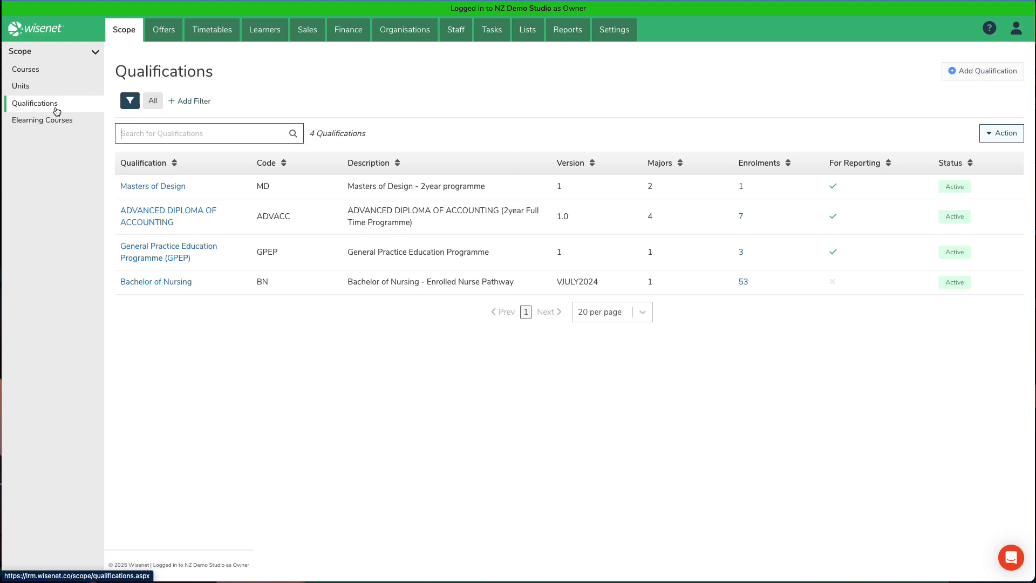
Review the Advanced Diploma of Accounting qualification, its Marketing major with that major's units, and the qualification's enrolments
click(145, 217)
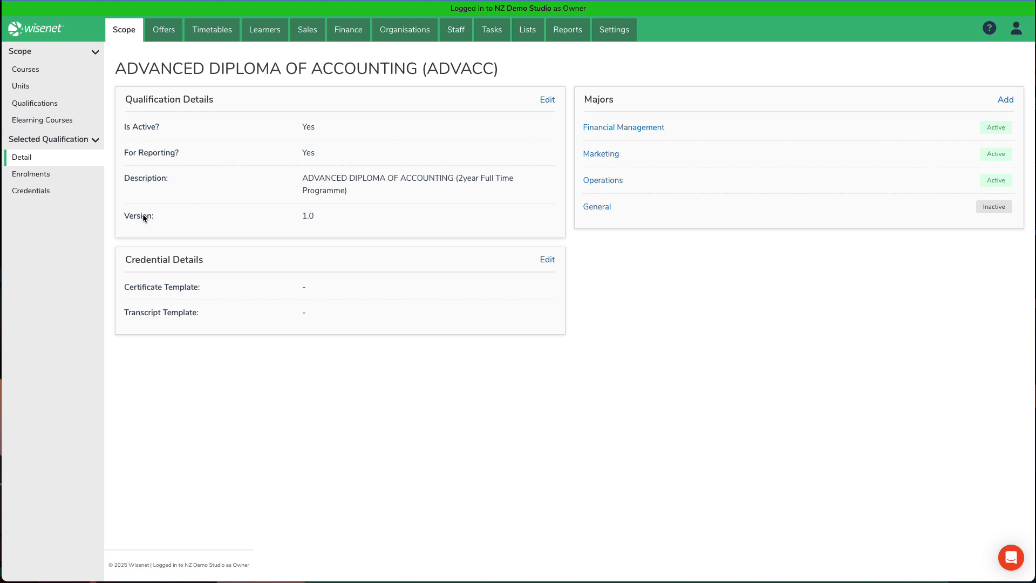
click(611, 154)
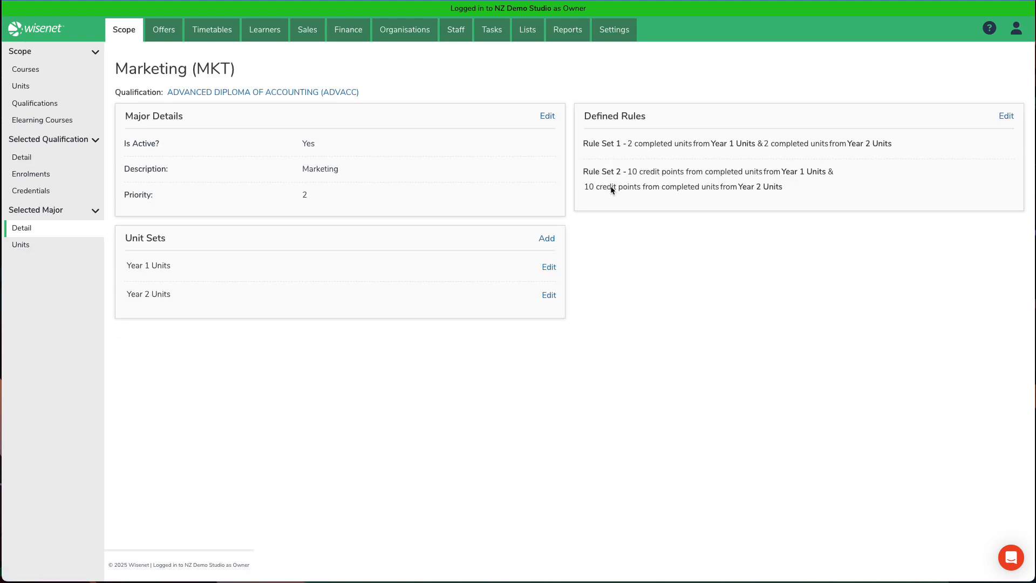
click(71, 252)
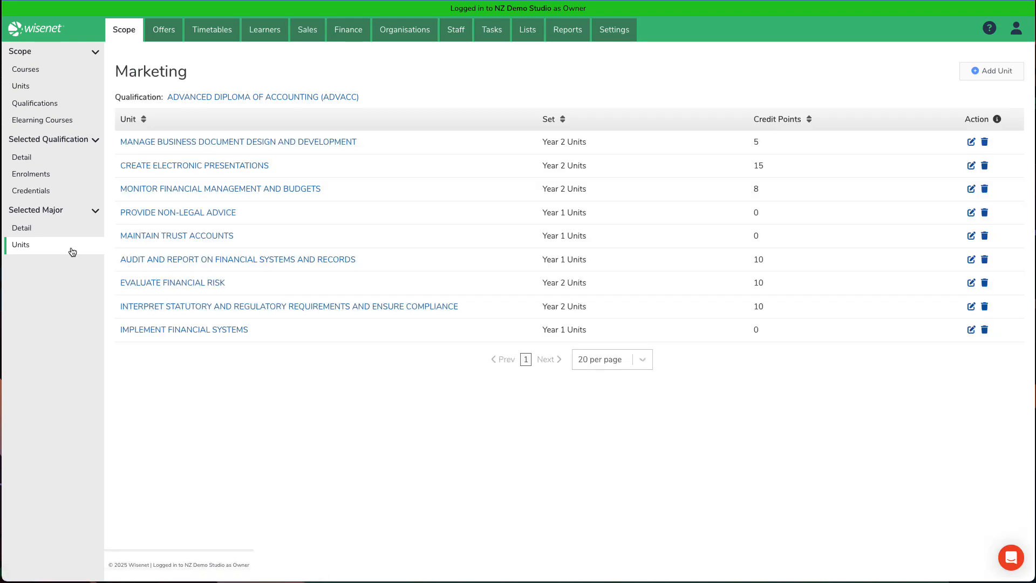
click(55, 180)
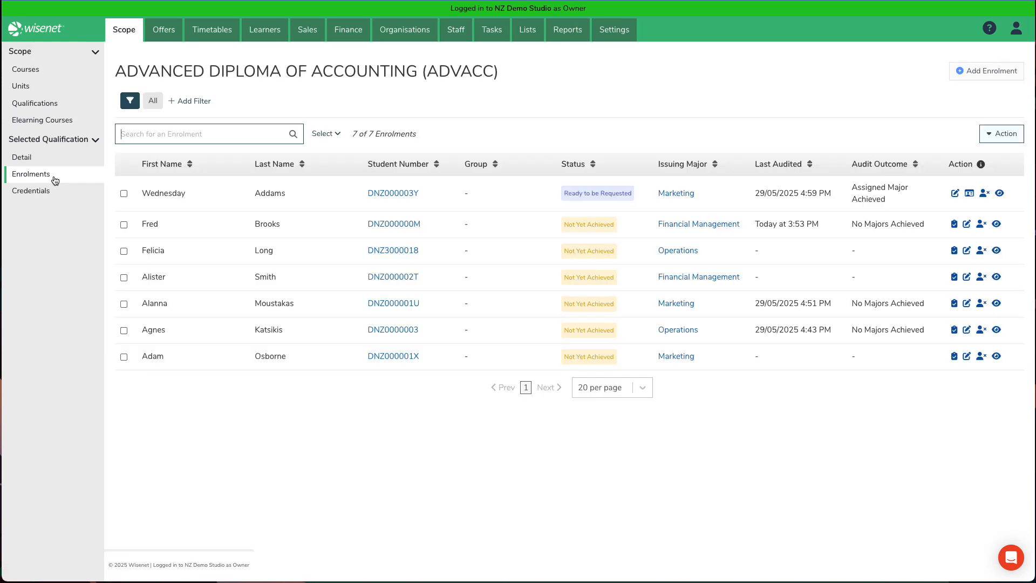
Find course FNB60299 Advanced Diploma of Accounting in the course list and review its details and units
click(48, 74)
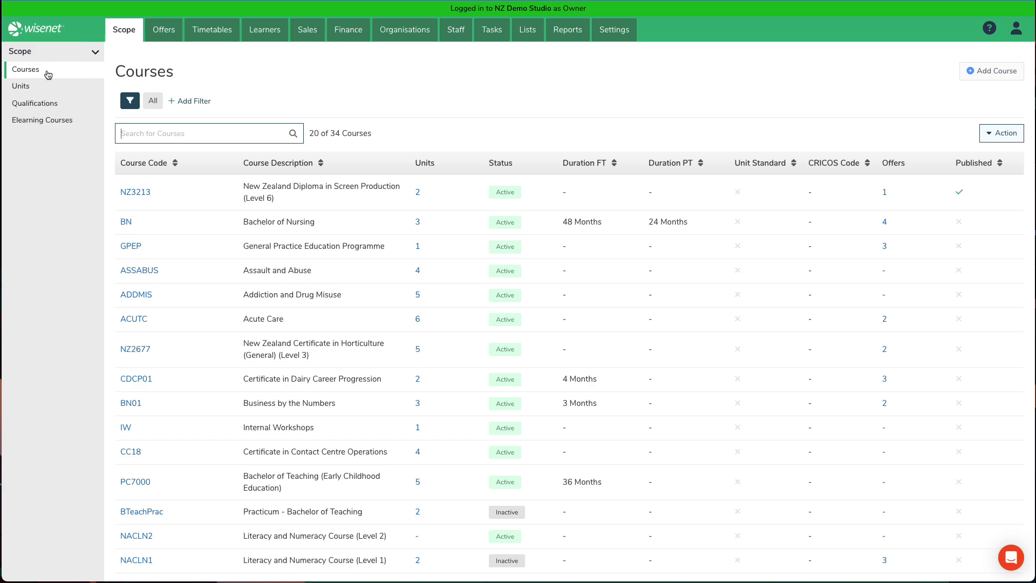
scroll(521, 510, down, 5)
click(534, 510)
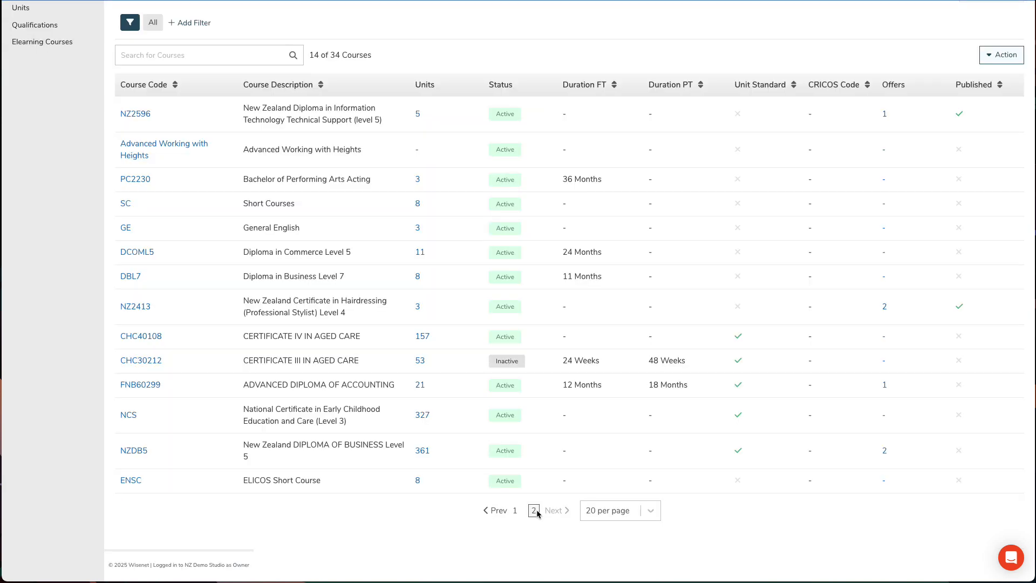
click(143, 384)
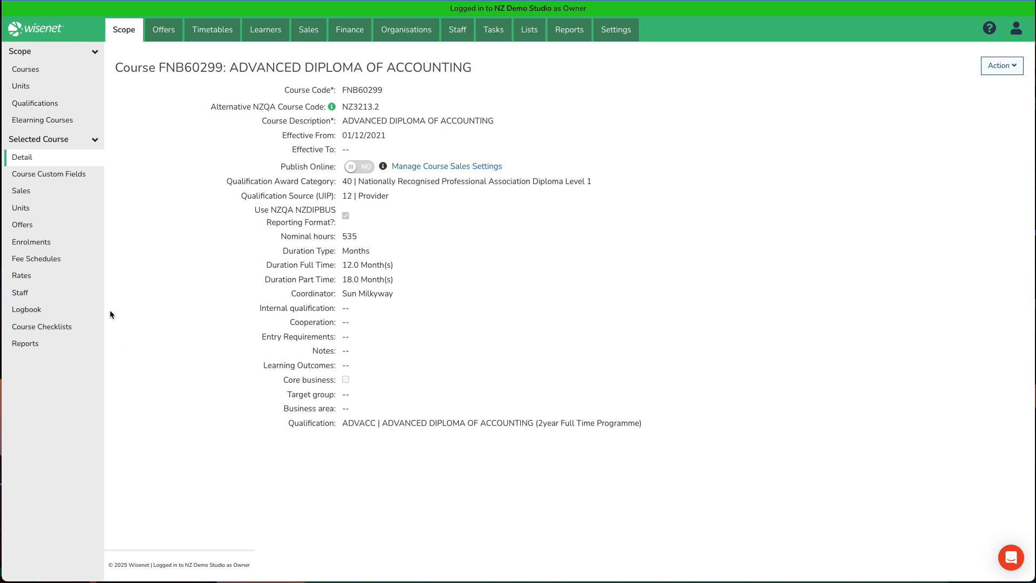
click(63, 216)
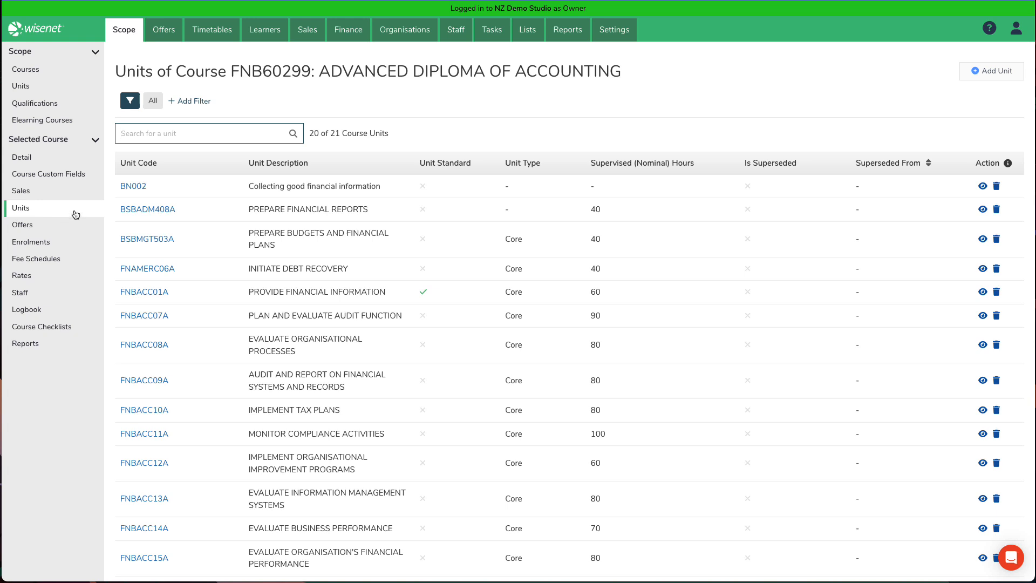
Examine the details and unit offers of course offer 2025ADC, Advanced Diploma of Accounting
click(172, 34)
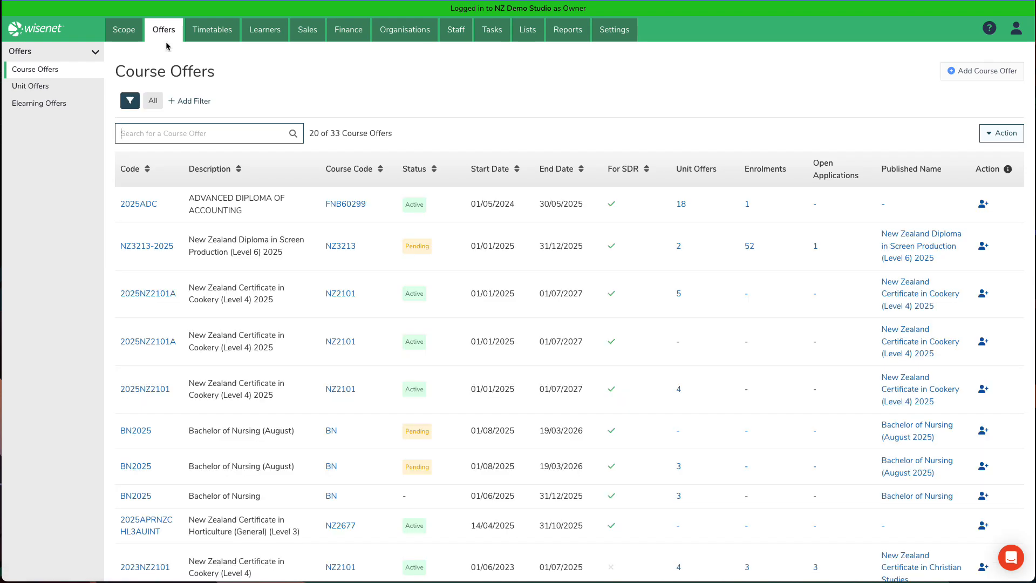
click(139, 205)
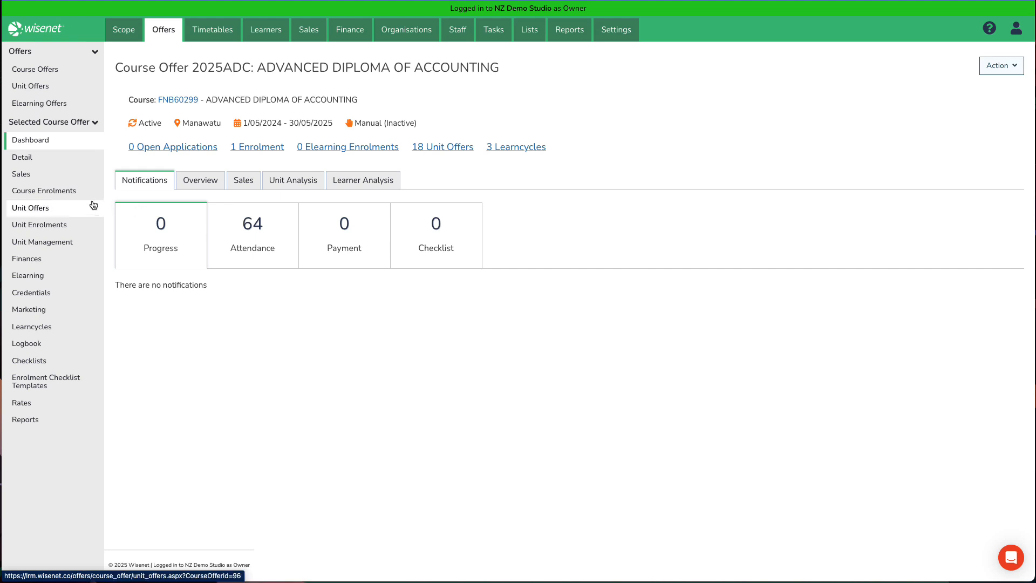
click(51, 164)
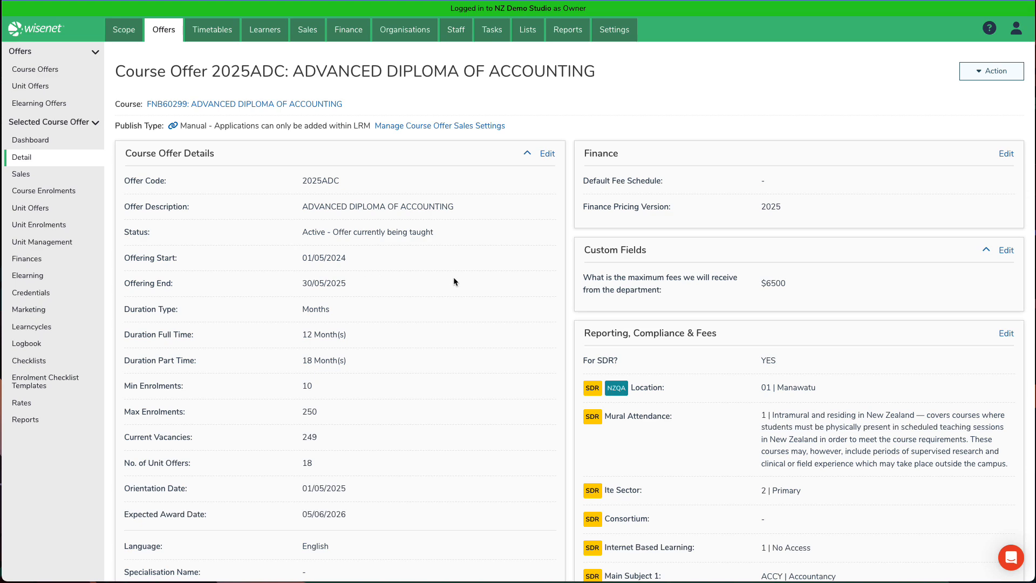
scroll(453, 281, down, 2)
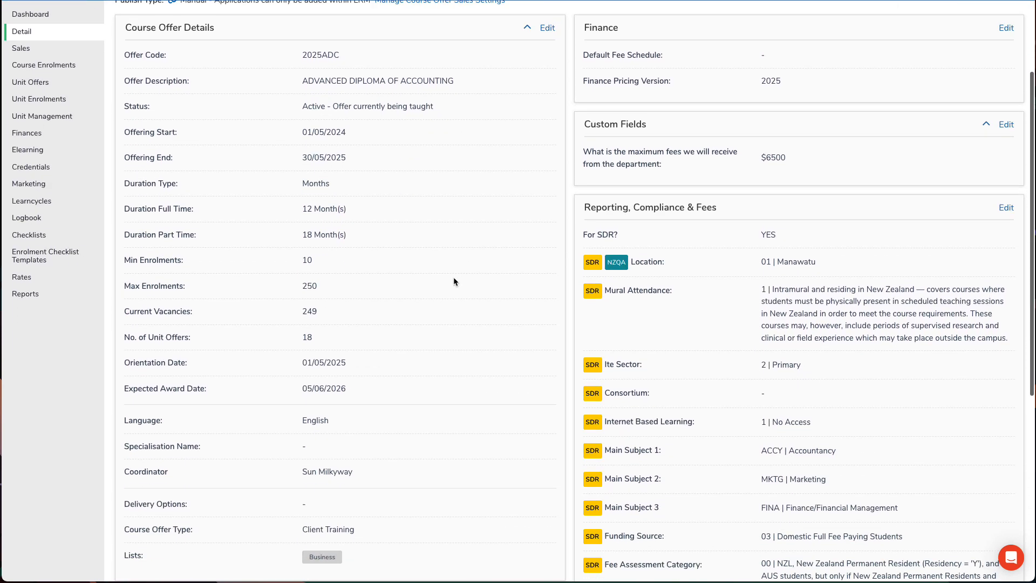
scroll(453, 281, down, 2)
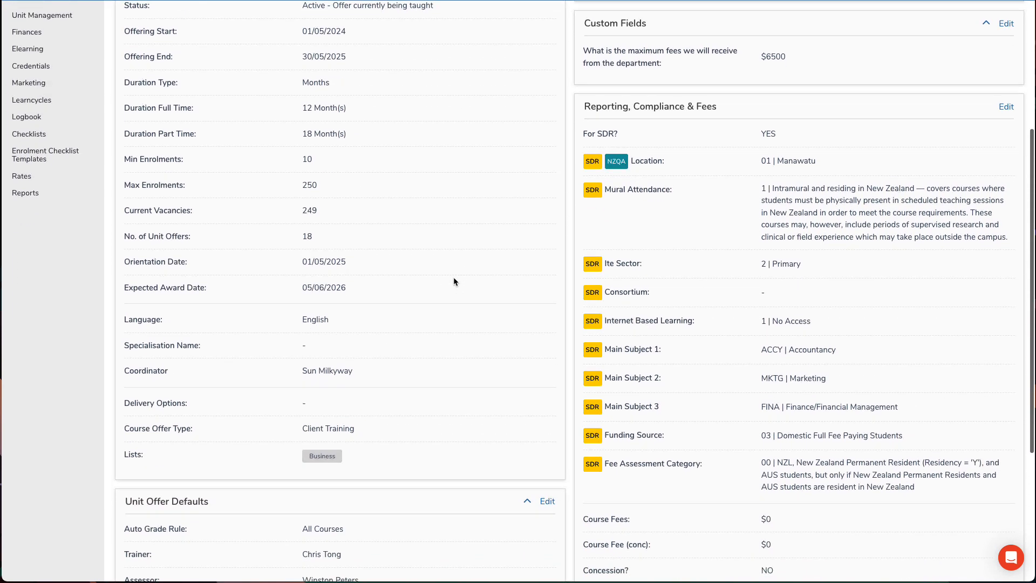
scroll(453, 280, up, 2)
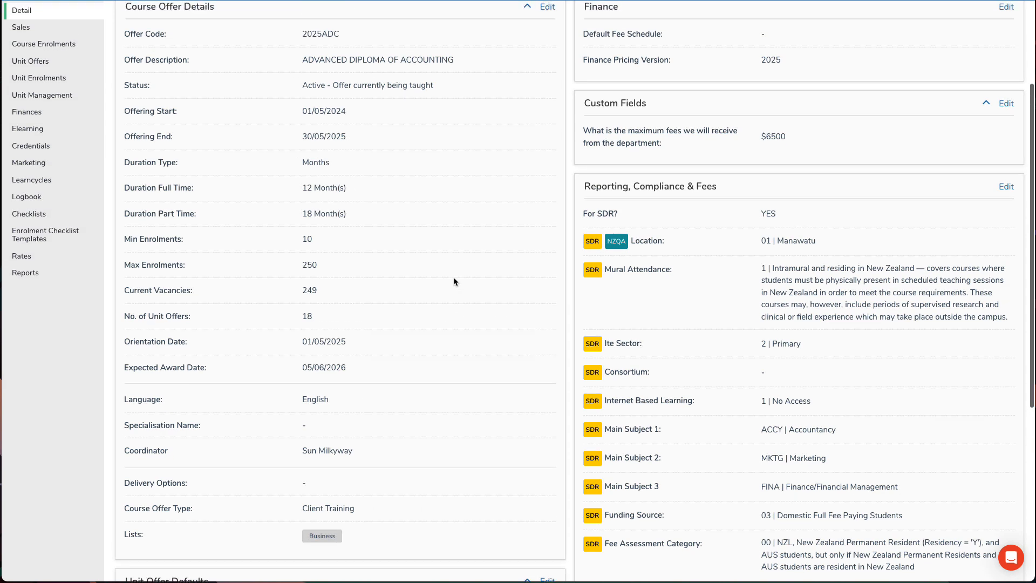
scroll(453, 278, up, 2)
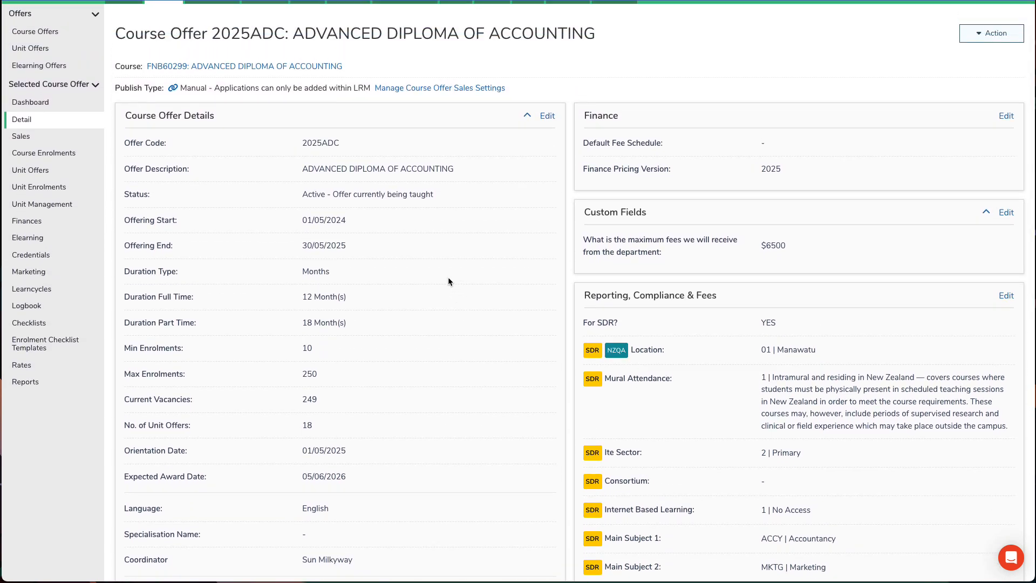
click(65, 176)
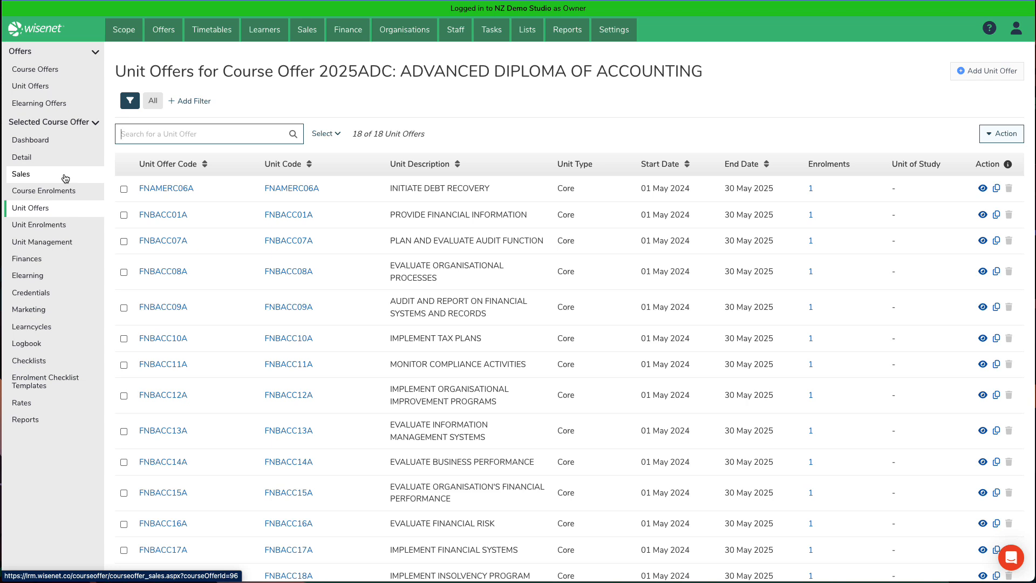
click(54, 157)
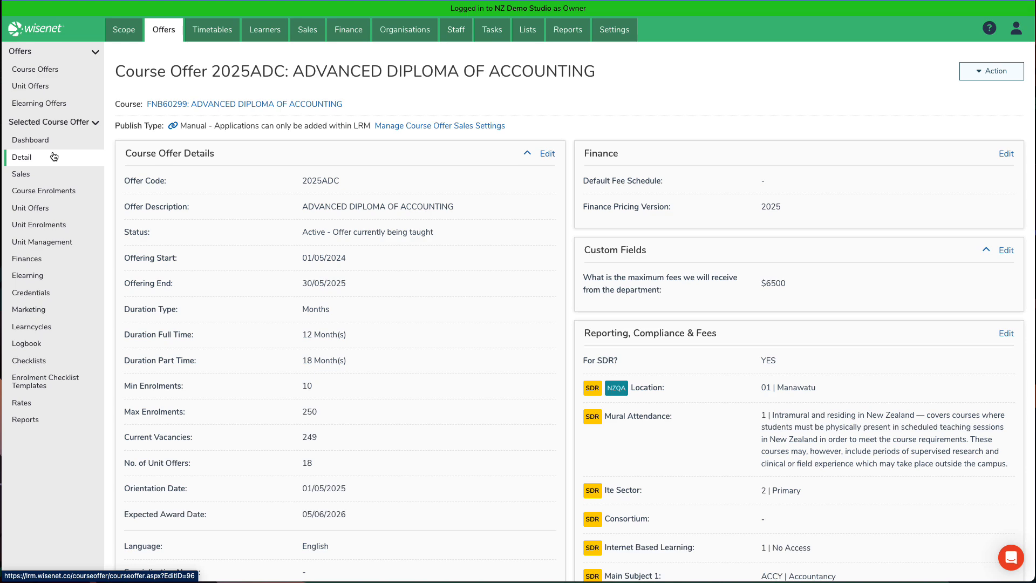
Start a new qualification that is enabled for reporting and name it Bachelor of Business
click(120, 31)
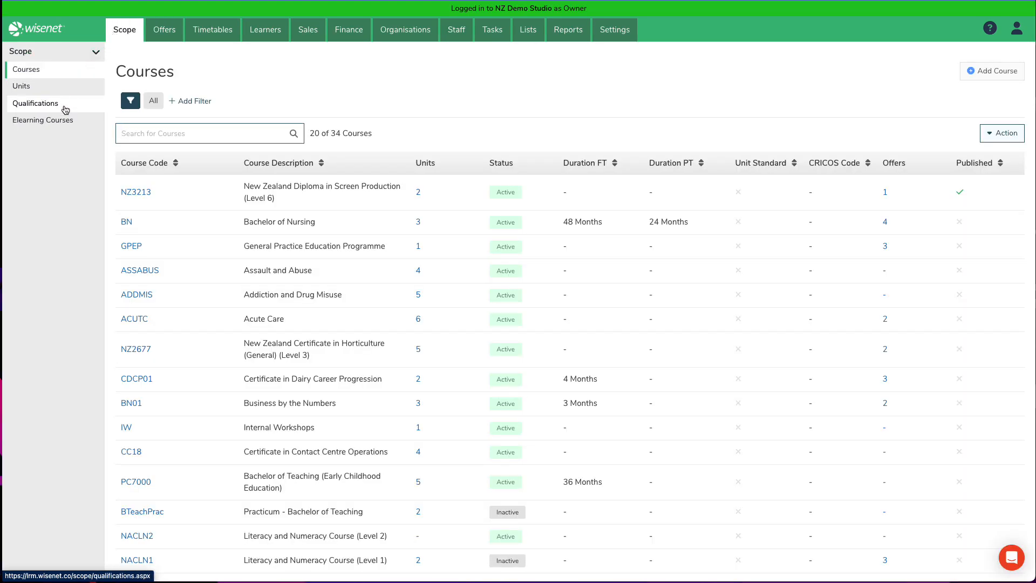
click(65, 110)
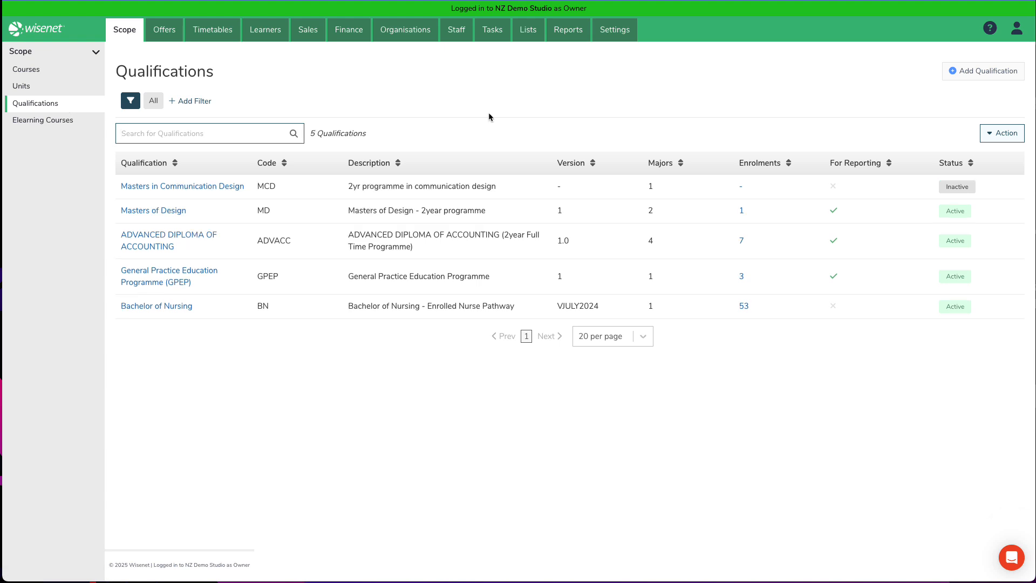
click(970, 71)
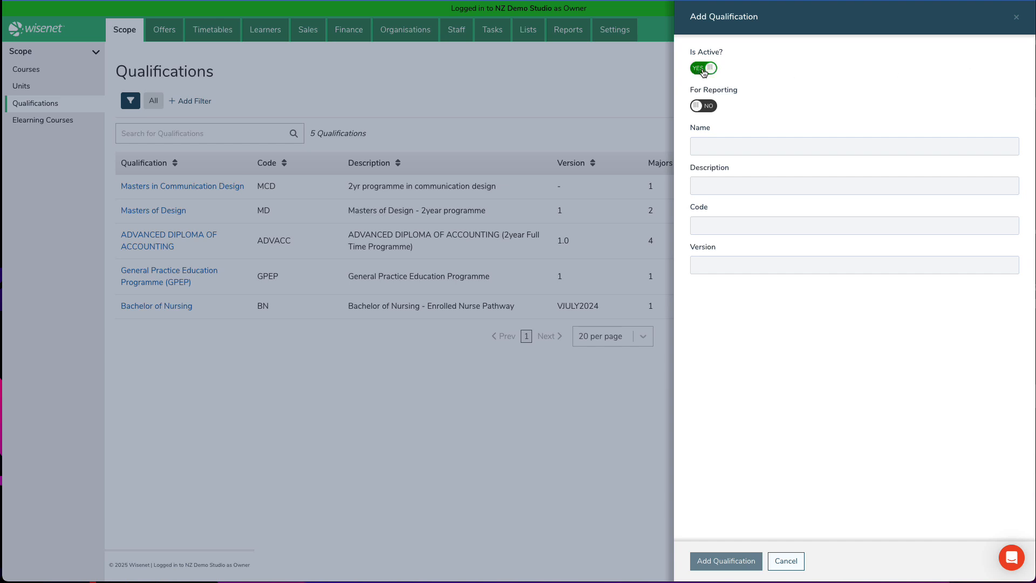
click(709, 107)
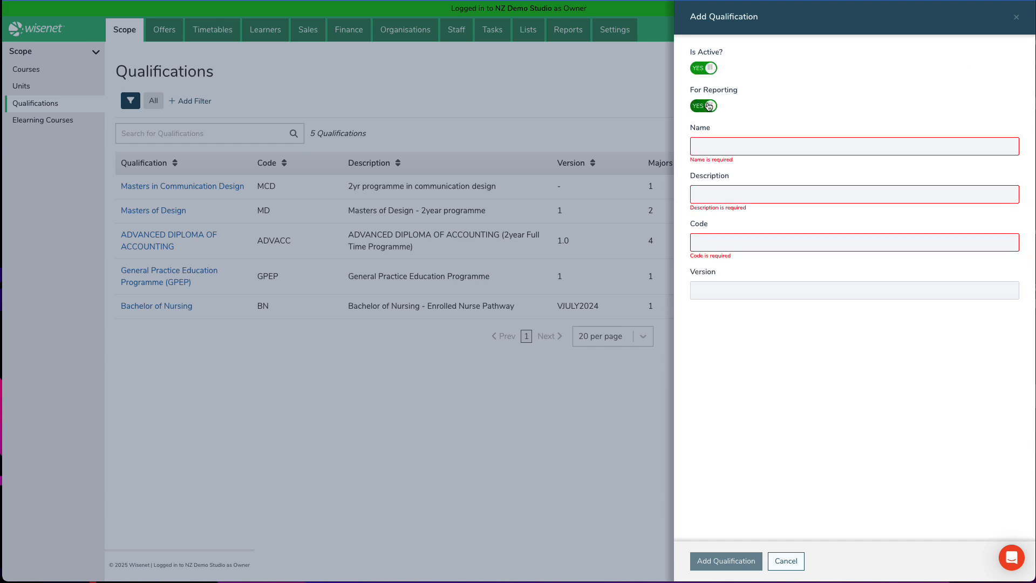
click(705, 144)
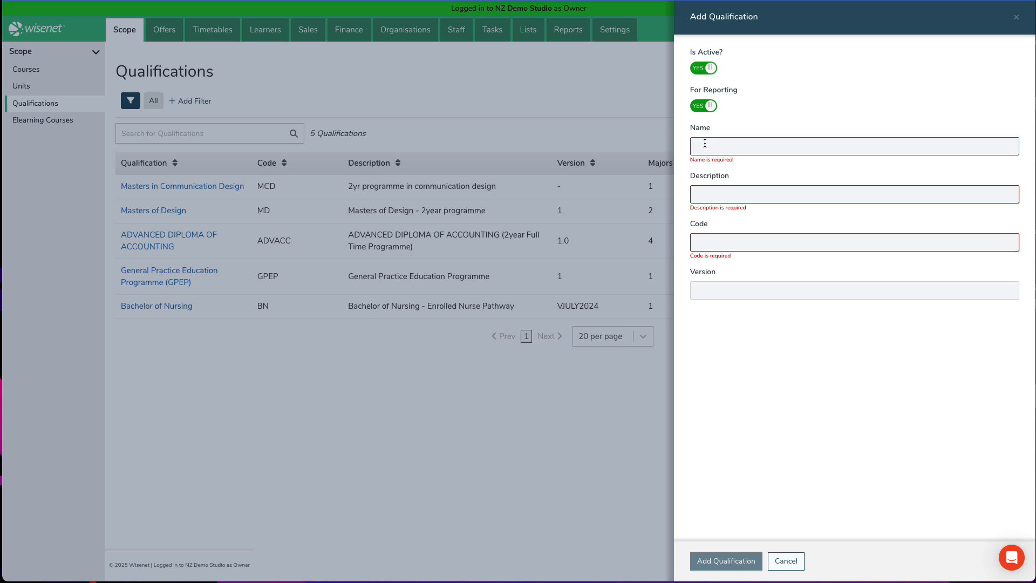
text(Bac)
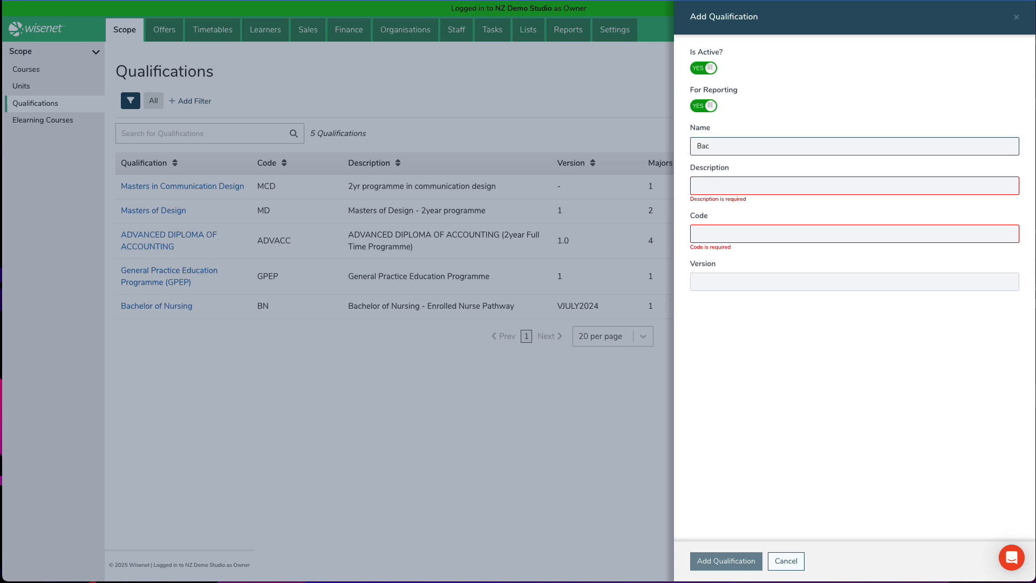
text(helor of Business)
Copy the qualification name into the description and extend it to read "Bachelor of Business (3yr degree)"
click(711, 183)
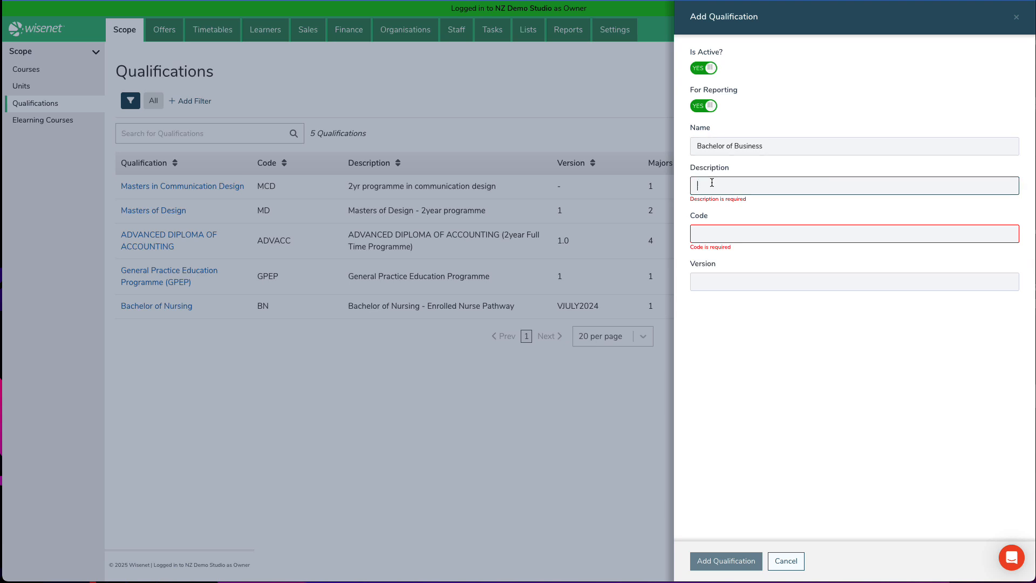
drag(772, 147, 667, 141)
key(ctrl+c)
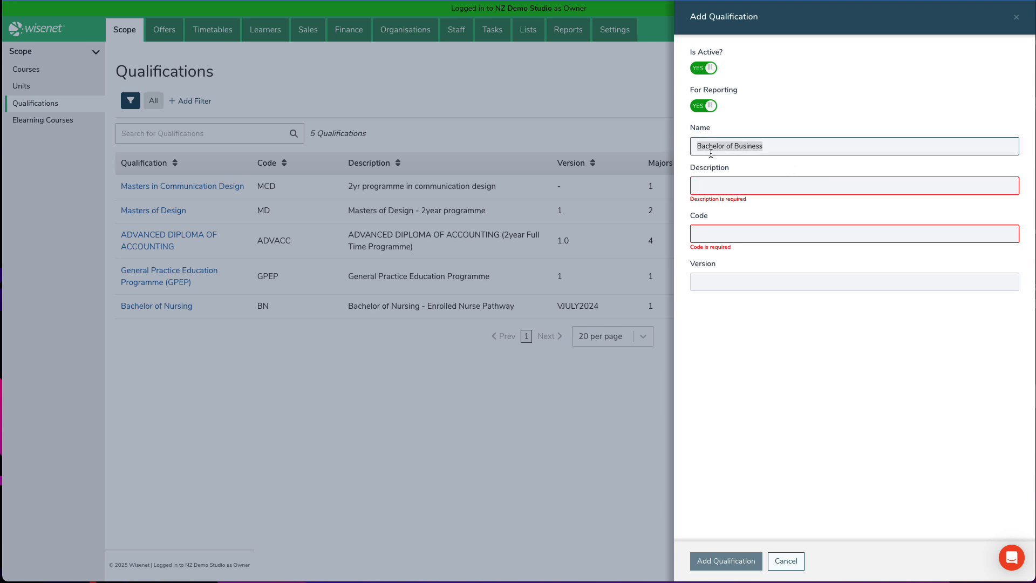
click(761, 181)
key(ctrl+v)
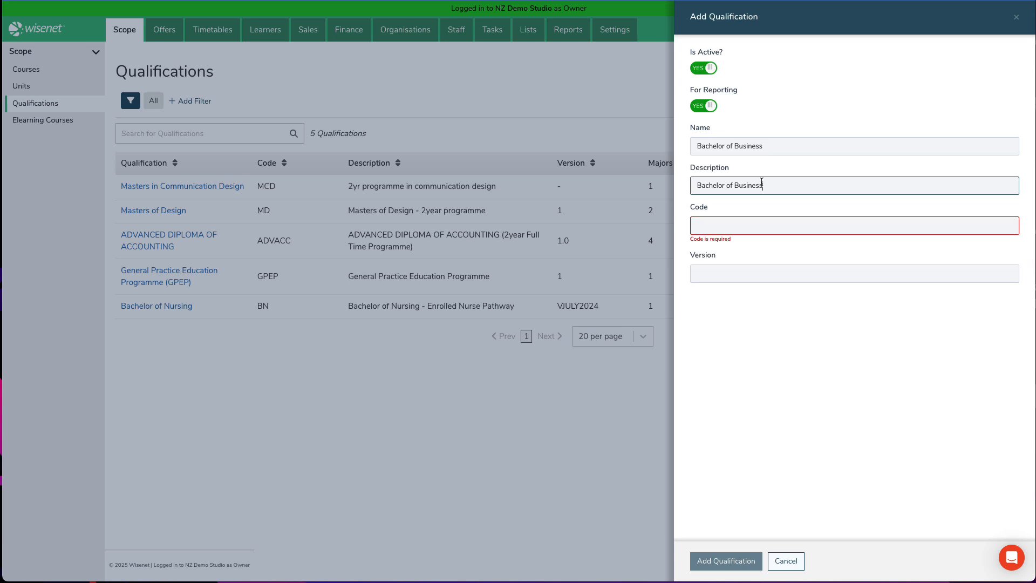
text((3yr degree))
Set the qualification's code to BB3 and its version to 1, and add the qualification
click(761, 224)
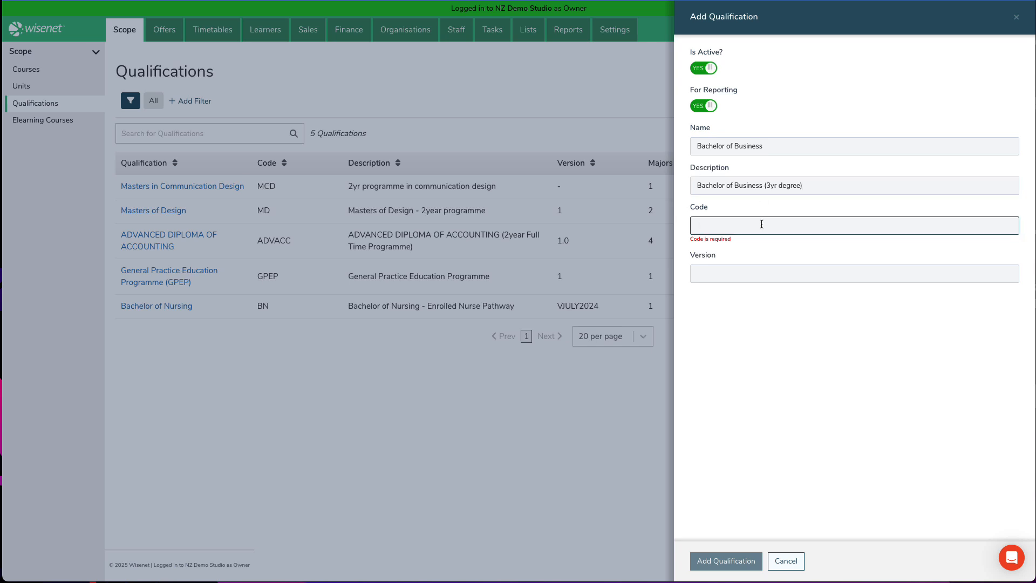
text(BB)
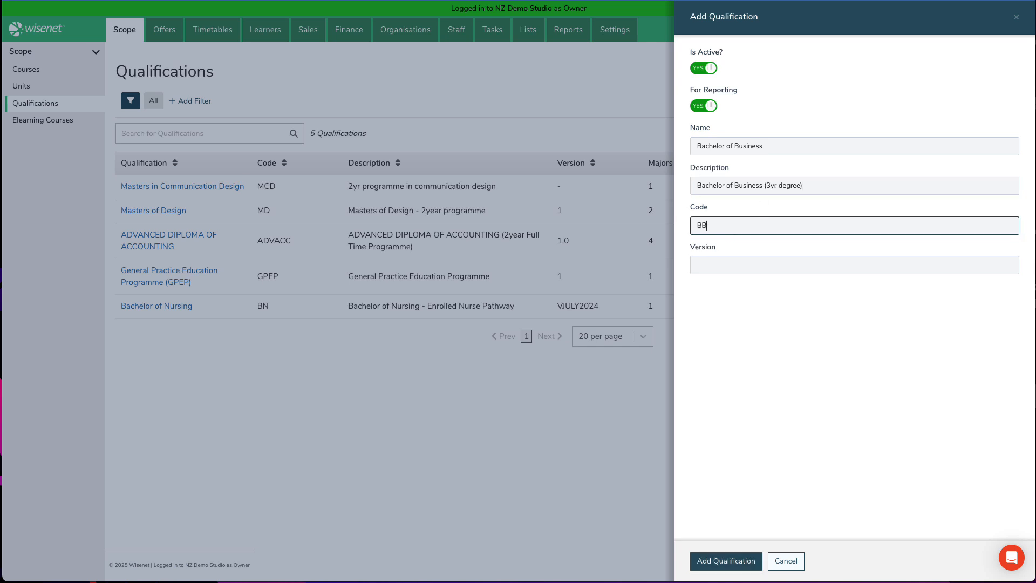
text(3)
click(755, 265)
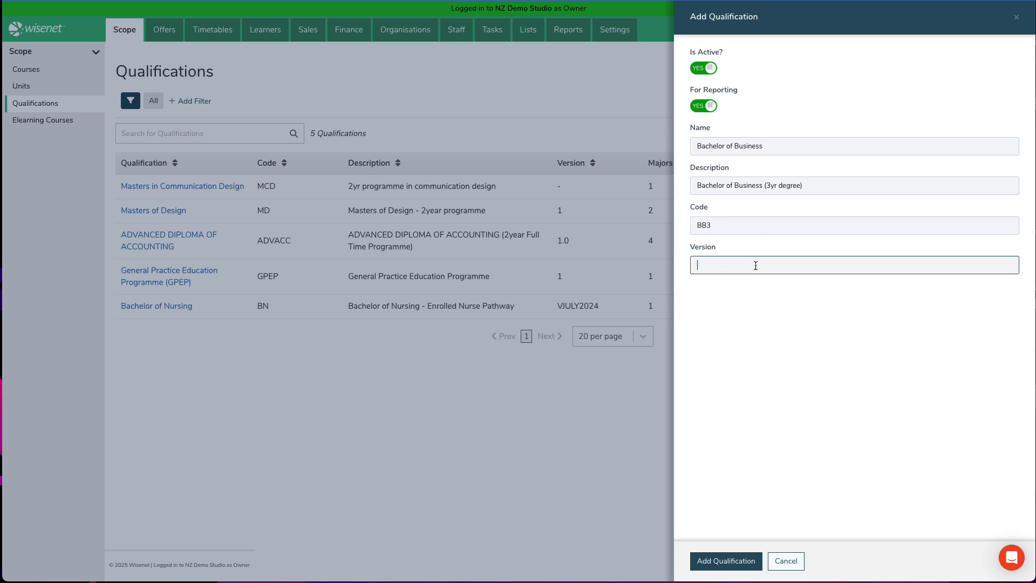
text(1)
click(723, 563)
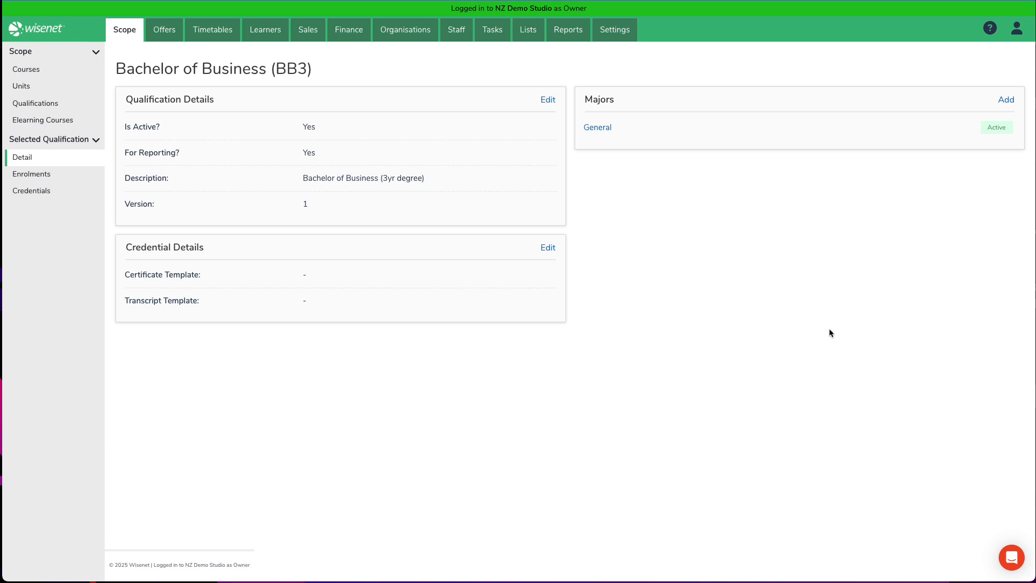
Set the General major of Bachelor of Business to inactive and save the change
click(601, 132)
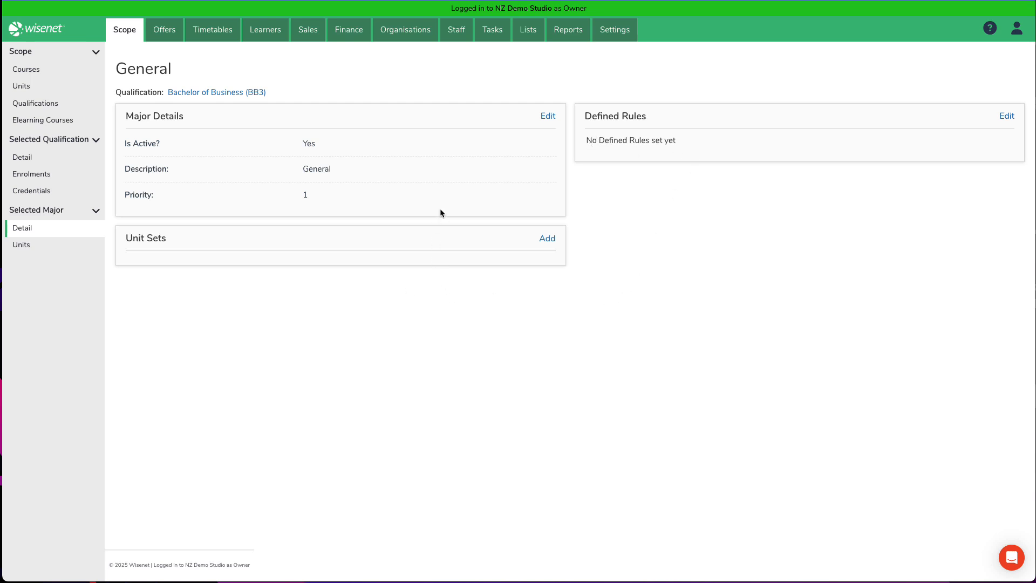
click(546, 117)
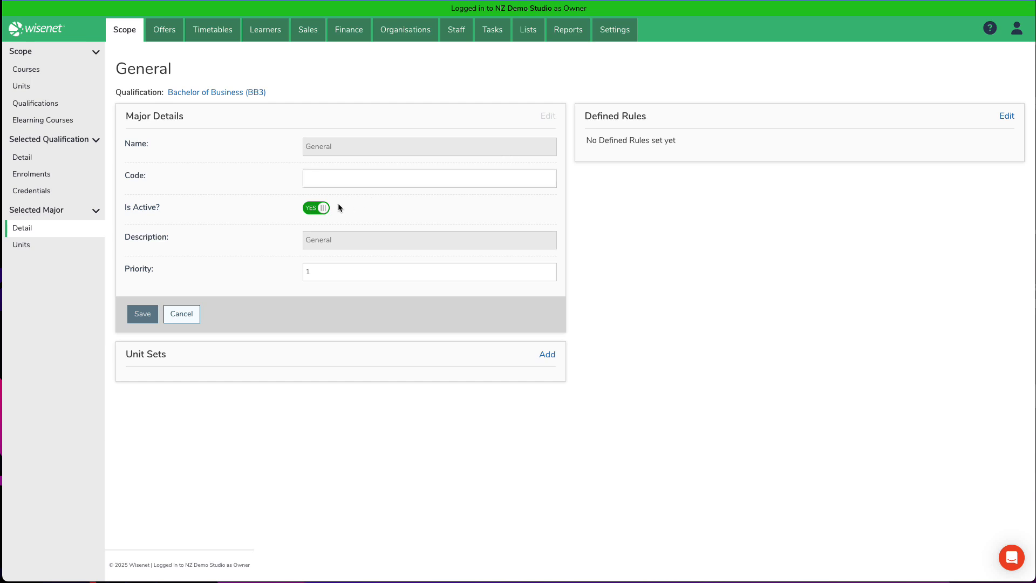
click(317, 207)
click(134, 315)
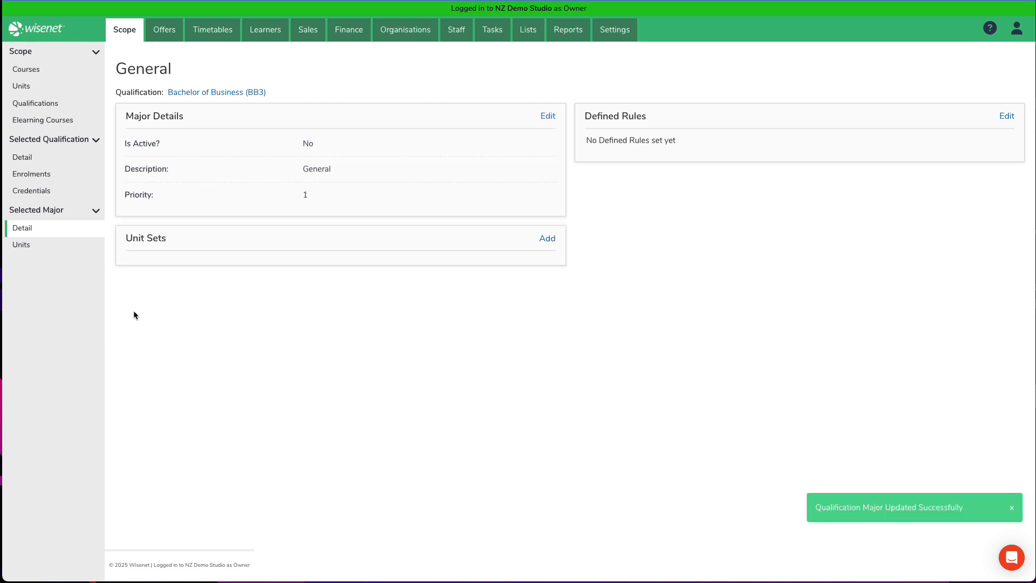
Add an active Finance major to Bachelor of Business with code FIN, description Finance and priority 1
click(77, 165)
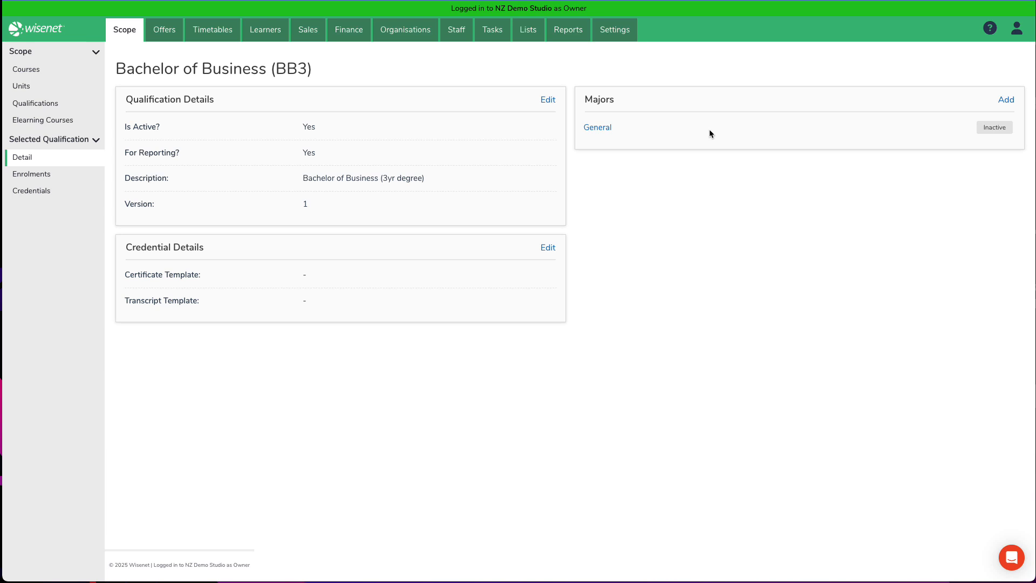
click(1007, 103)
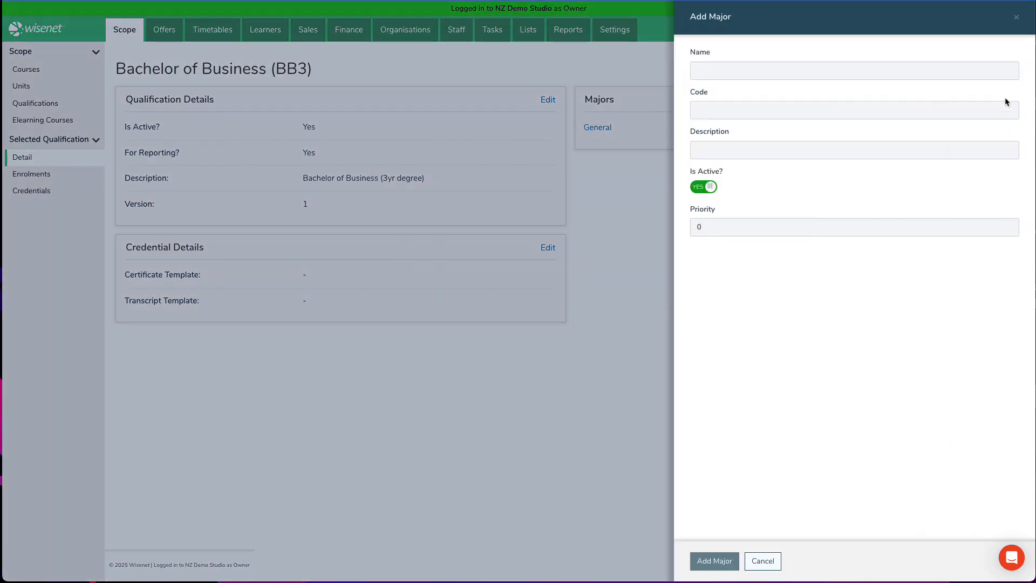
click(853, 74)
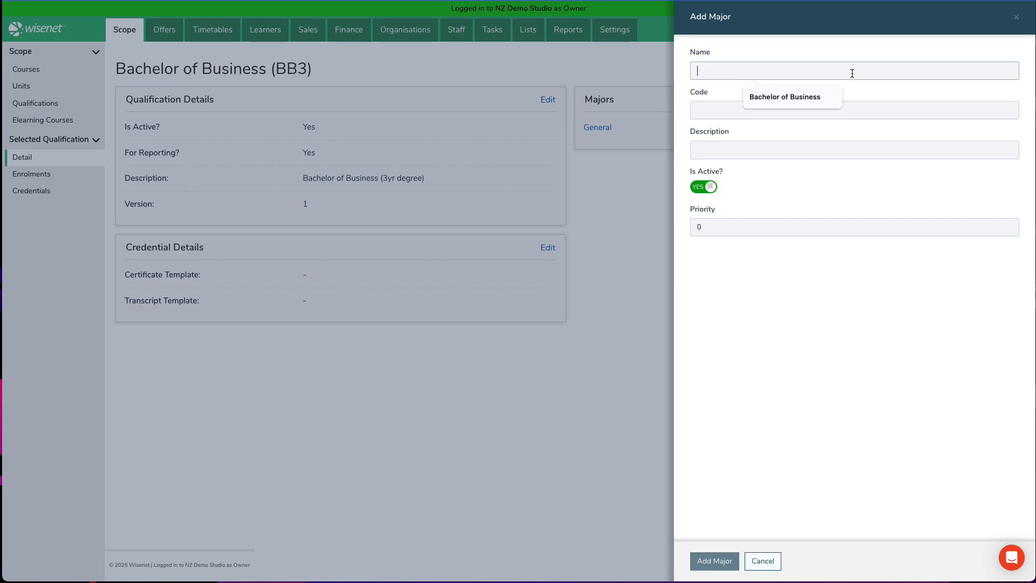
text(Finance)
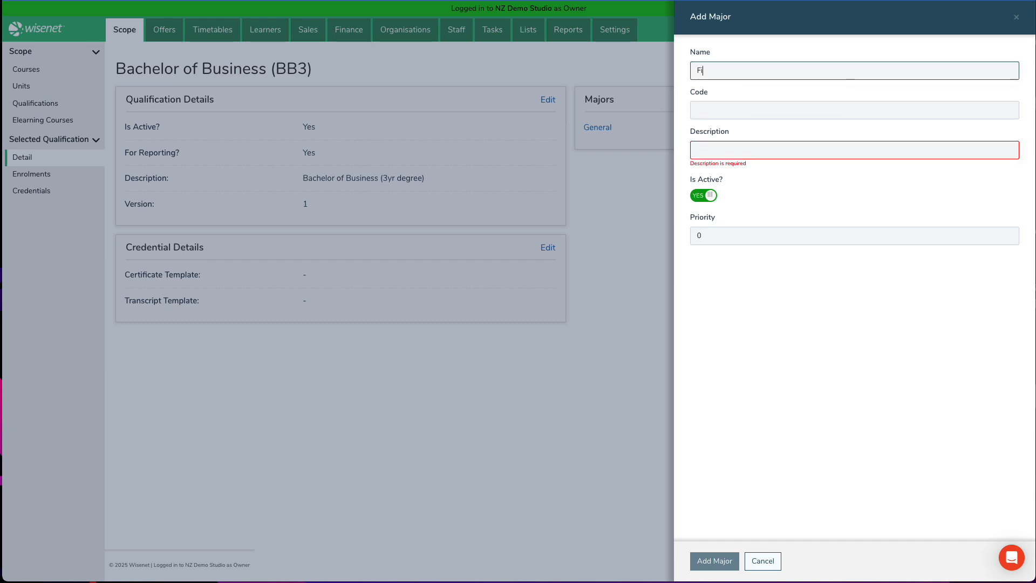
click(836, 110)
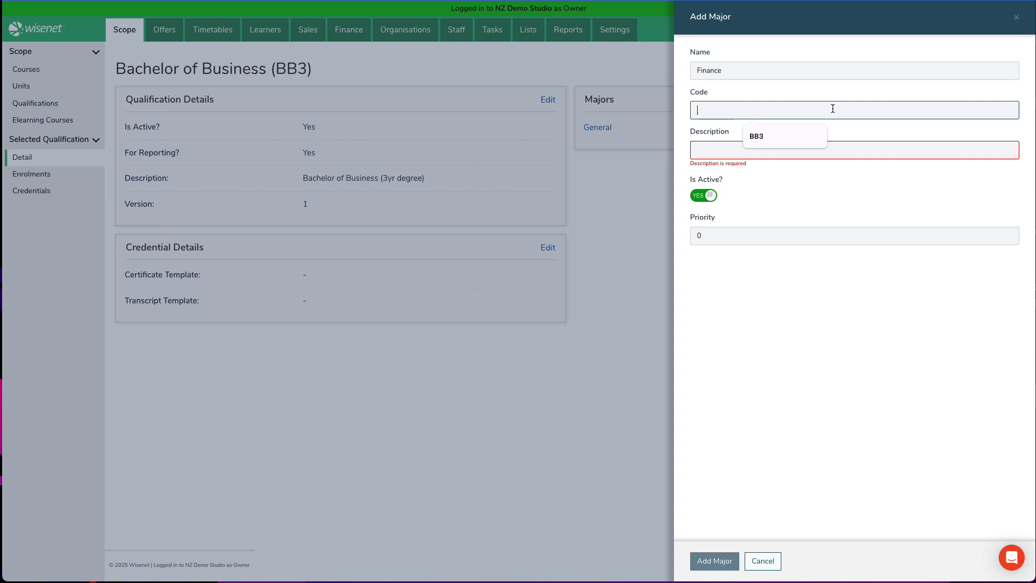
text(FIN)
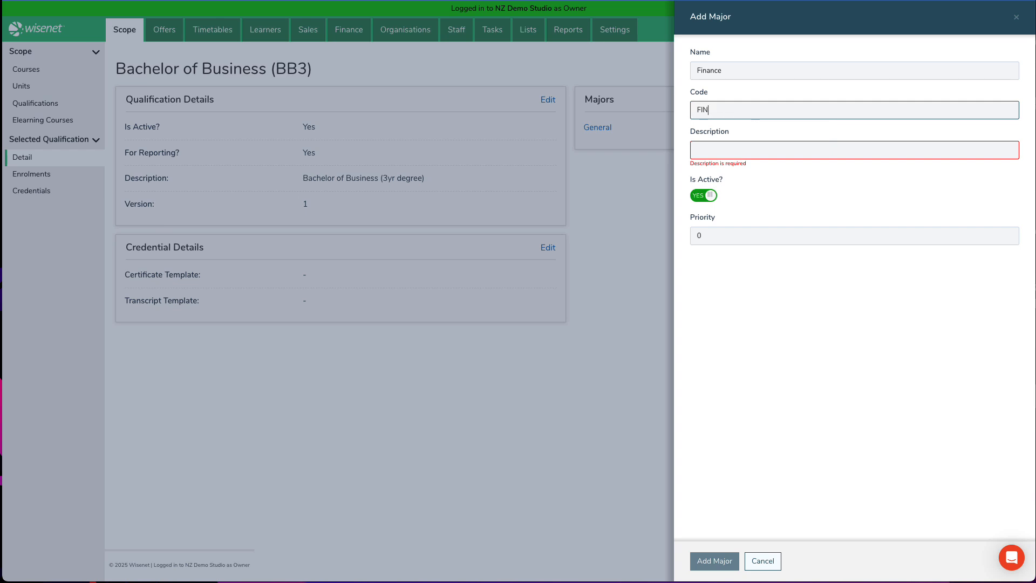
click(819, 143)
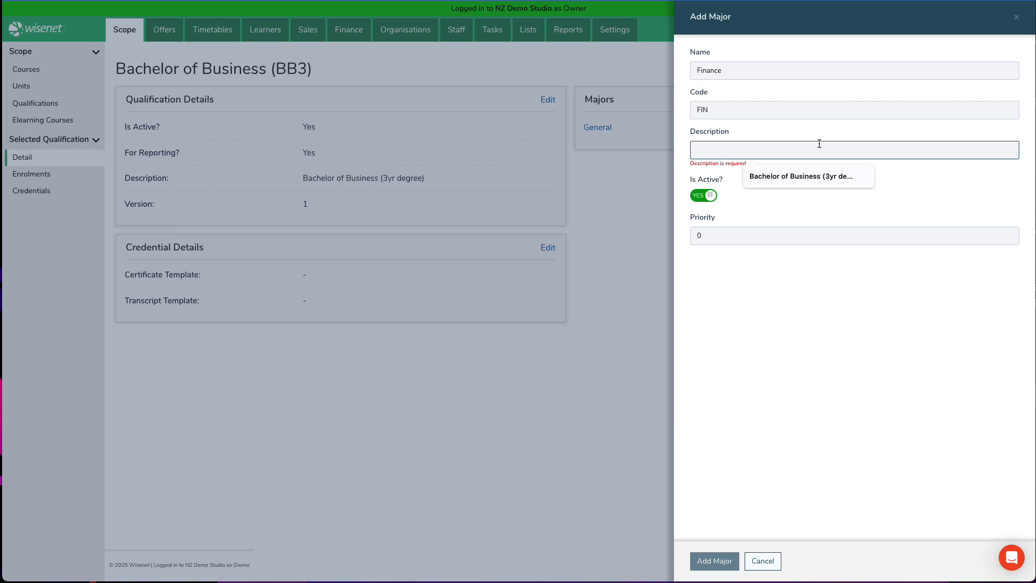
text(Finance)
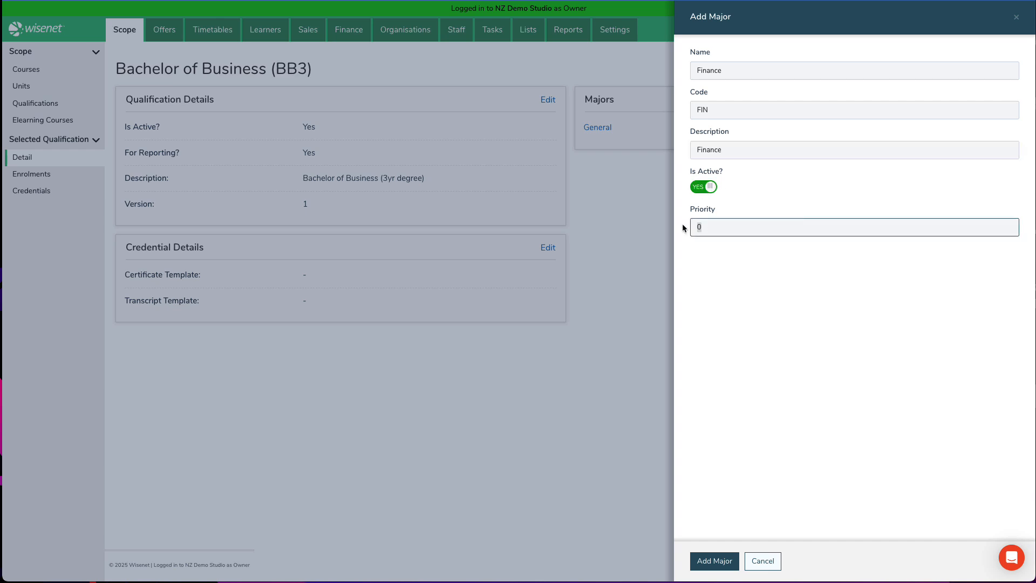
text(1)
click(715, 561)
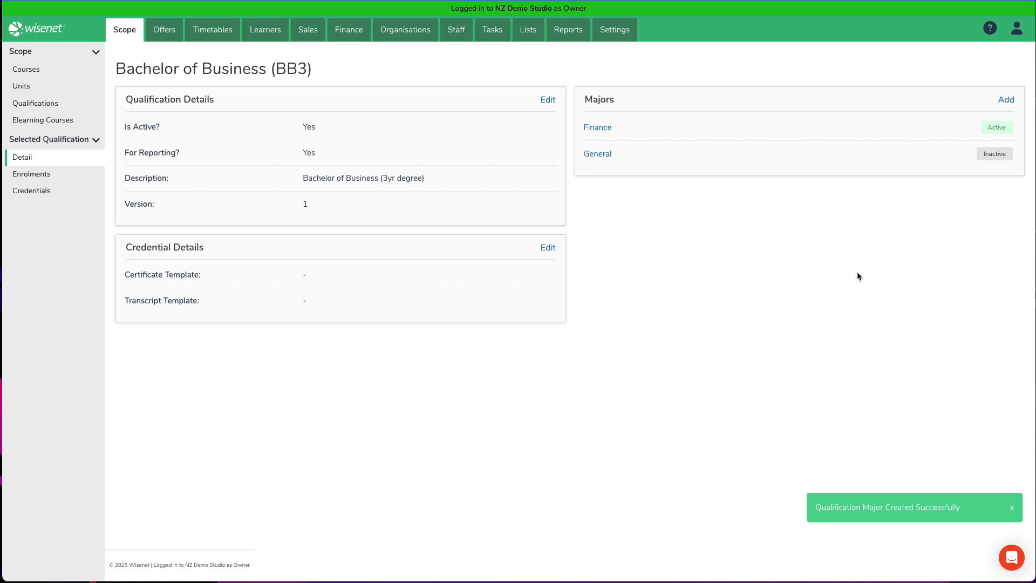
Add an active Accounting major with code ACC, reusing its name as the description
click(1007, 102)
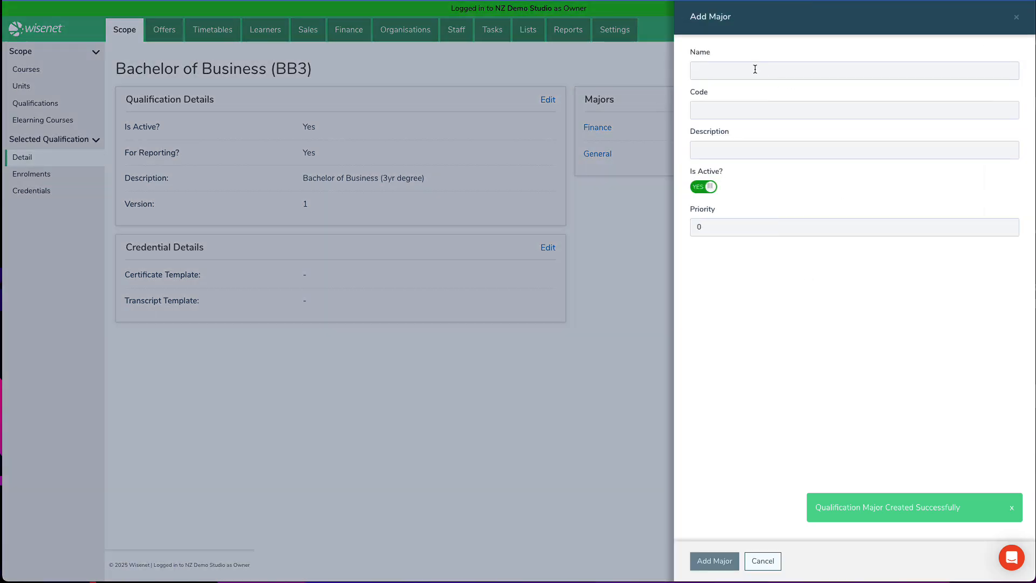
click(754, 69)
text(Accounting)
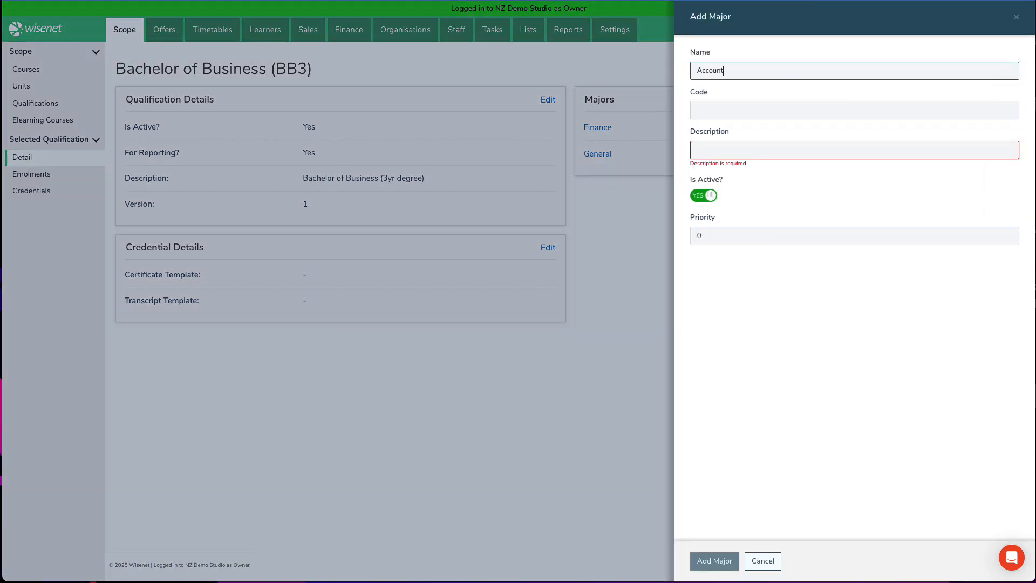
click(743, 108)
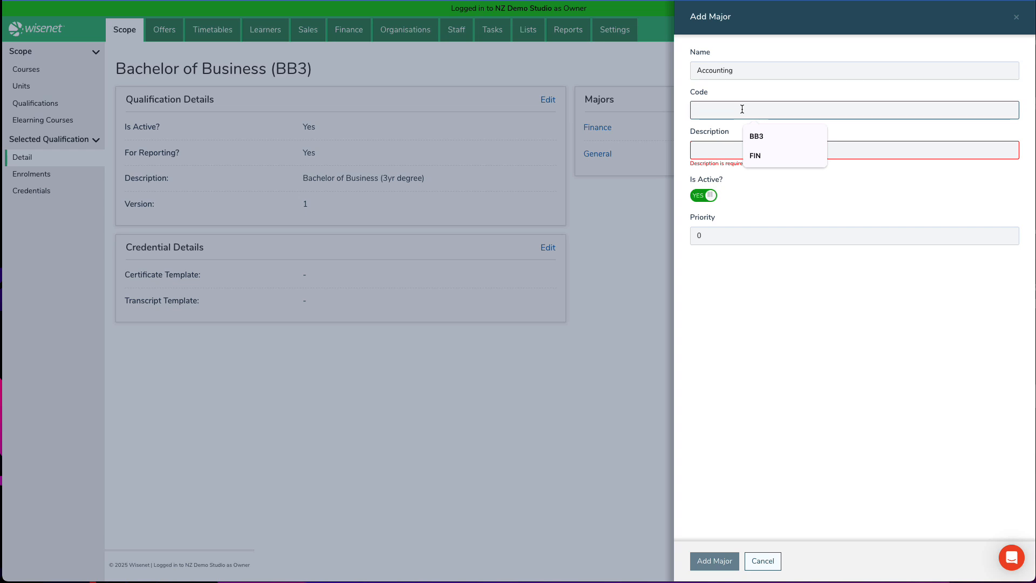
text(ACC)
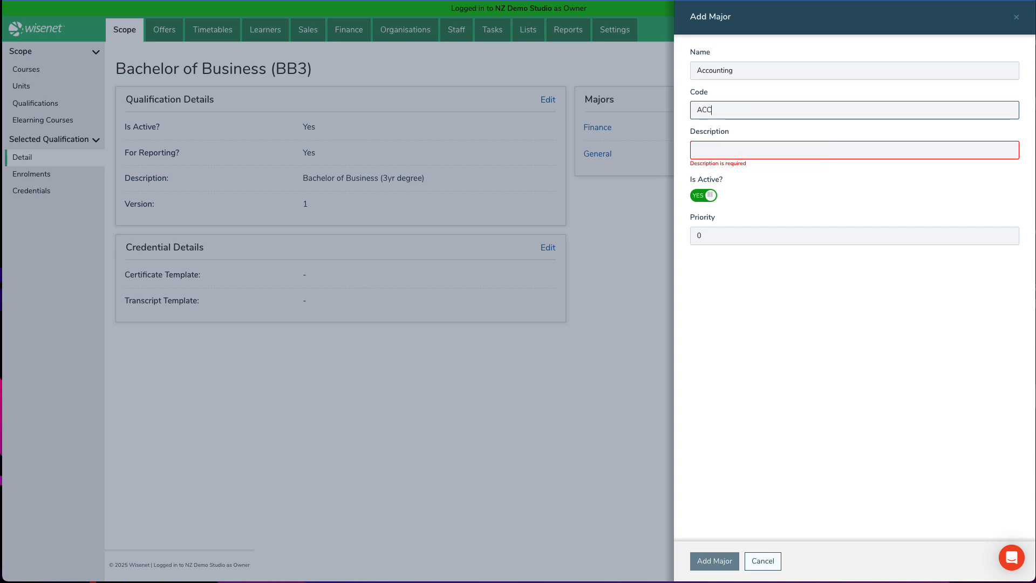
click(744, 148)
double_click(746, 75)
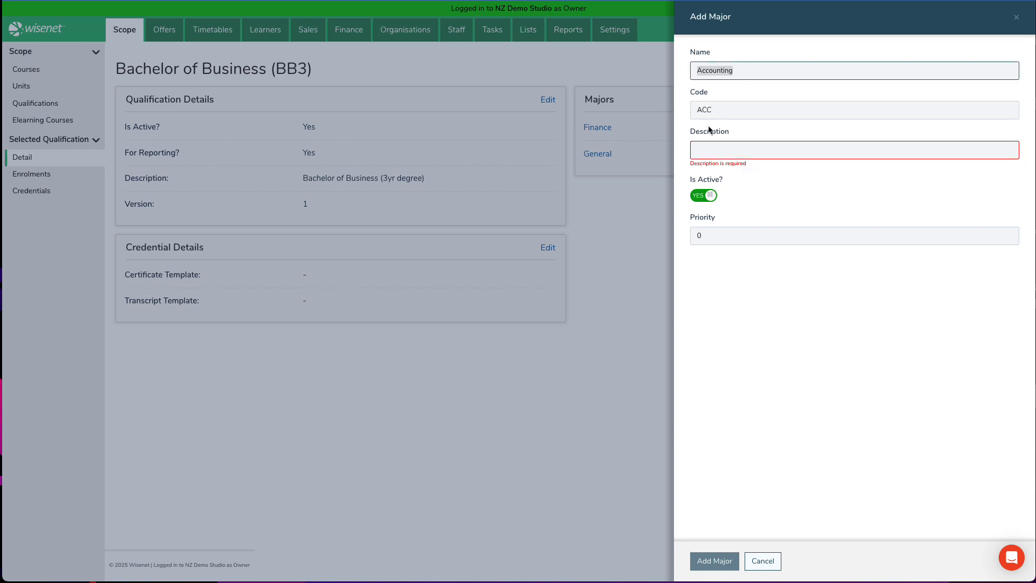
key(ctrl+c)
click(713, 150)
key(ctrl+v)
click(718, 227)
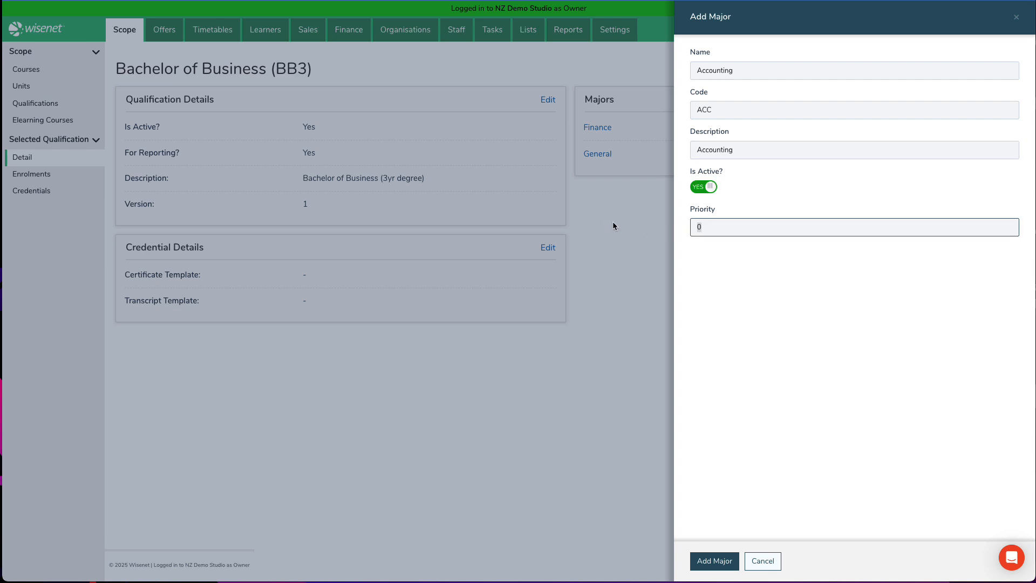
click(712, 561)
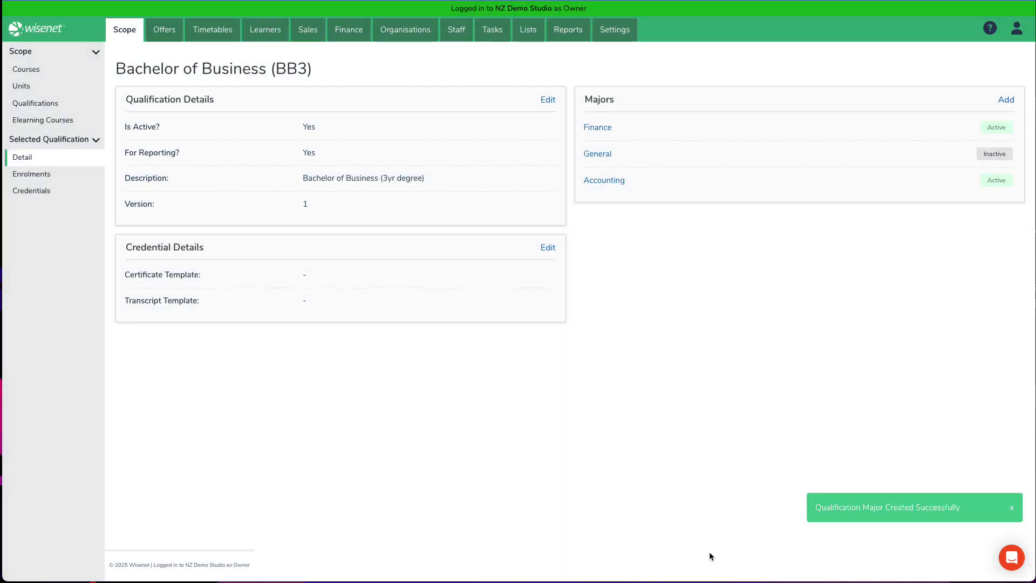
Start another major named Payroll Management with the code PAYM
click(1006, 101)
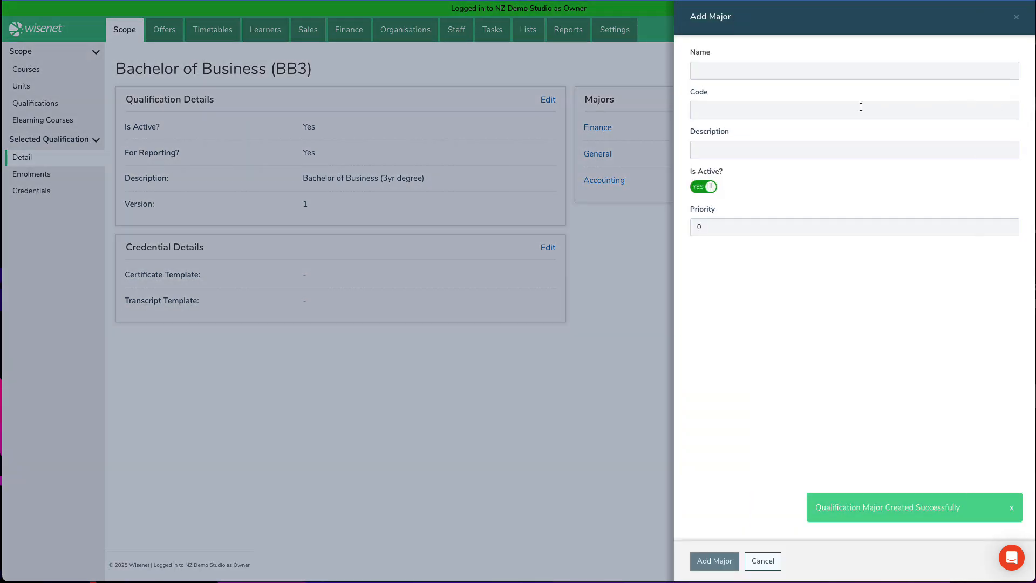
click(774, 72)
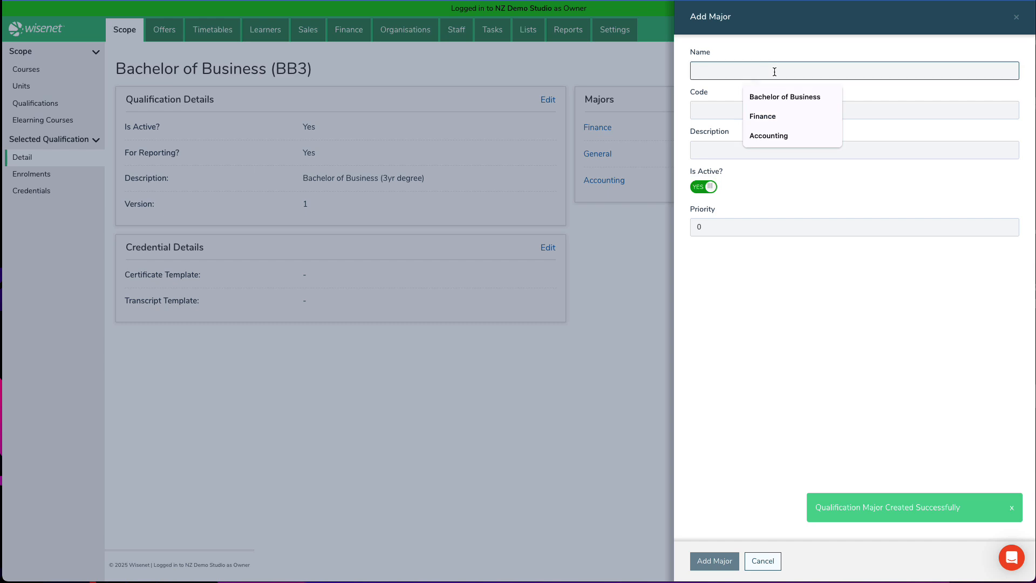
text(Pay)
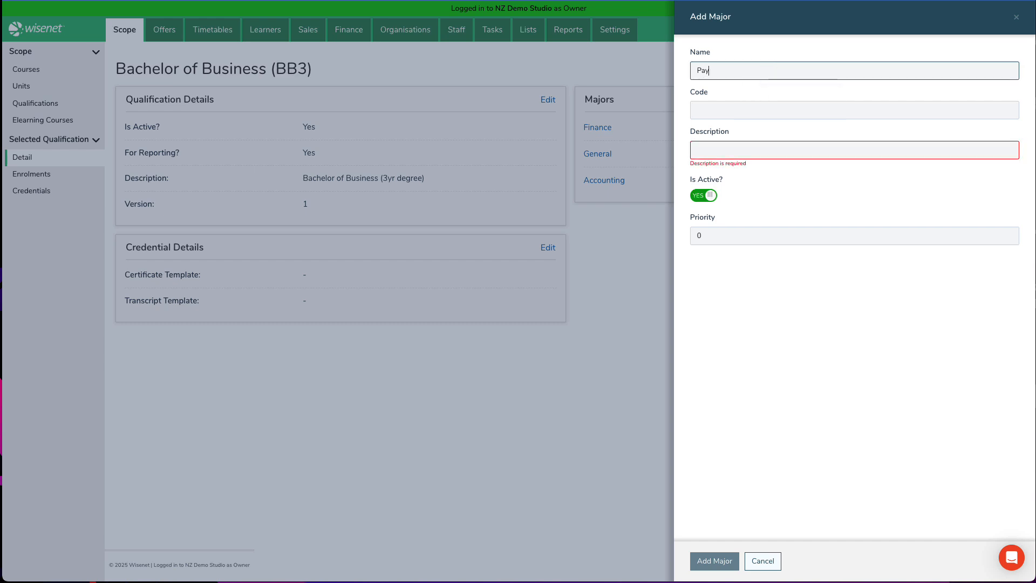
text(rollll Management)
click(742, 110)
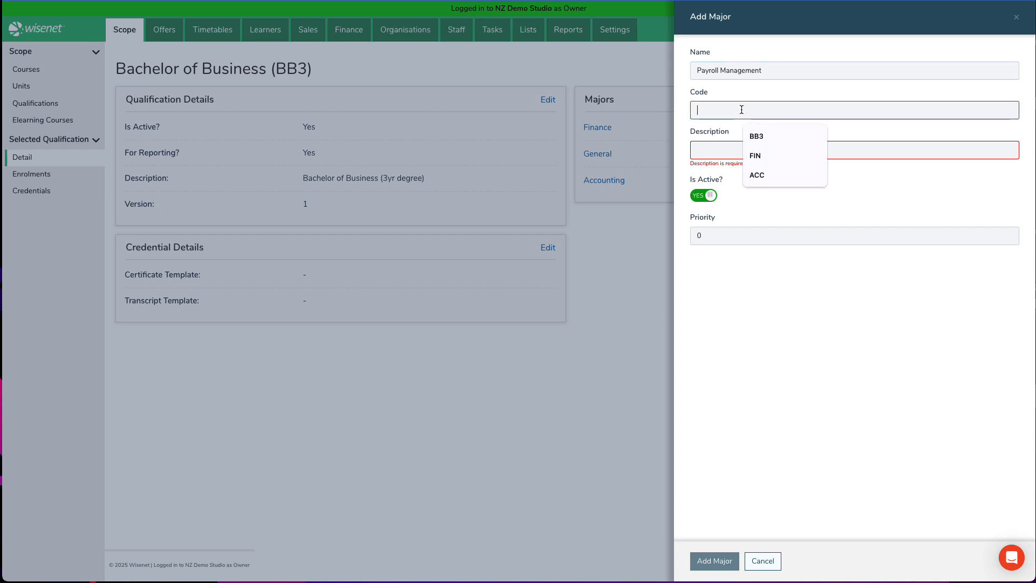
text(P)
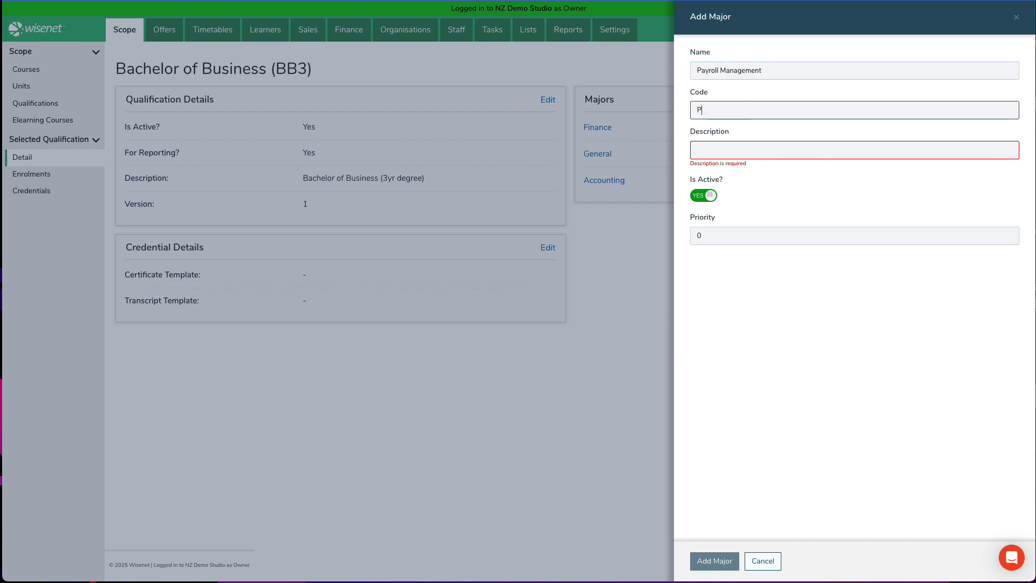
text(AYM)
Copy the major's name into its description, set the priority to 3 and add the major
click(742, 153)
drag(776, 66, 664, 63)
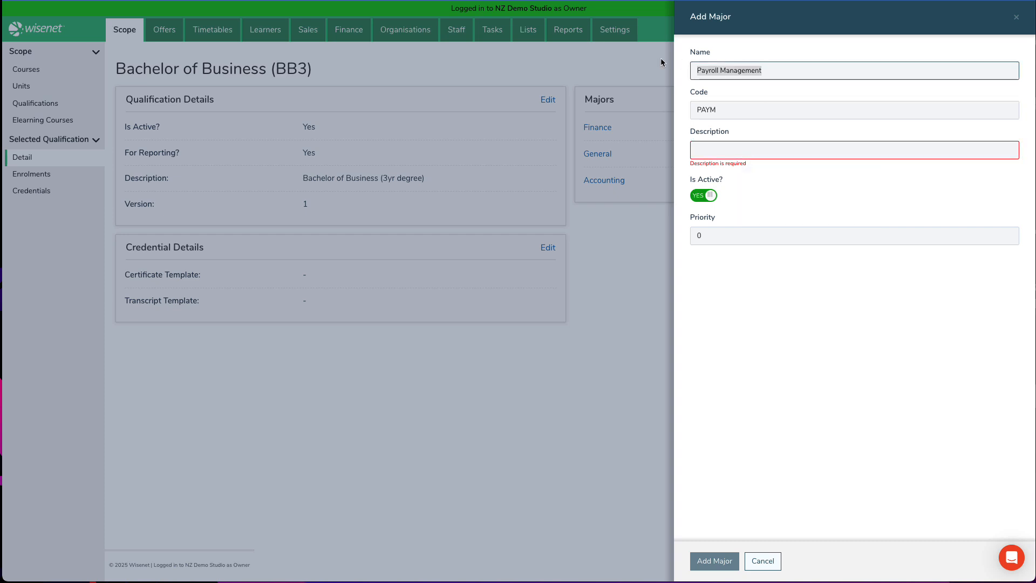
key(ctrl+c)
click(716, 150)
key(ctrl+v)
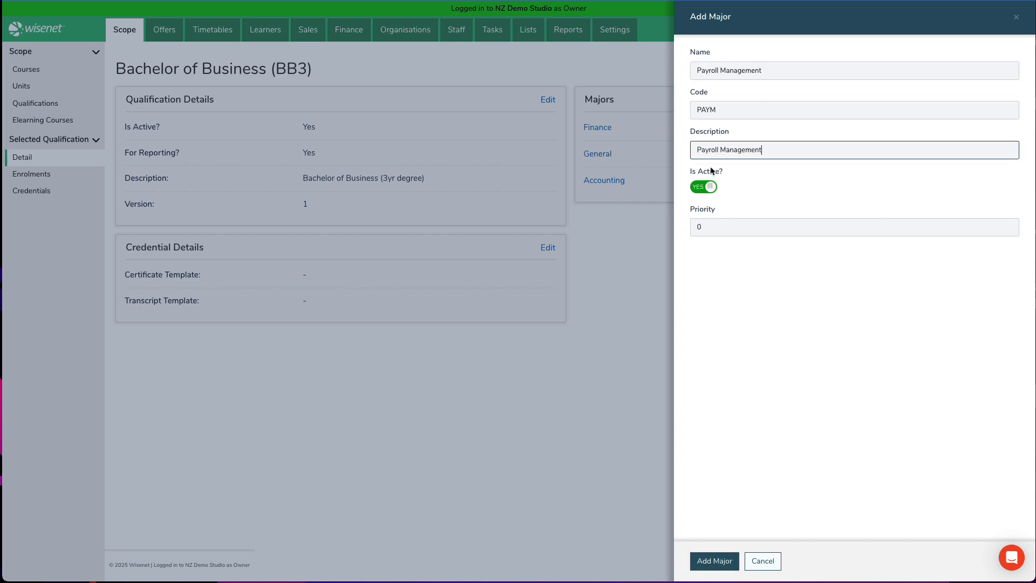
click(710, 231)
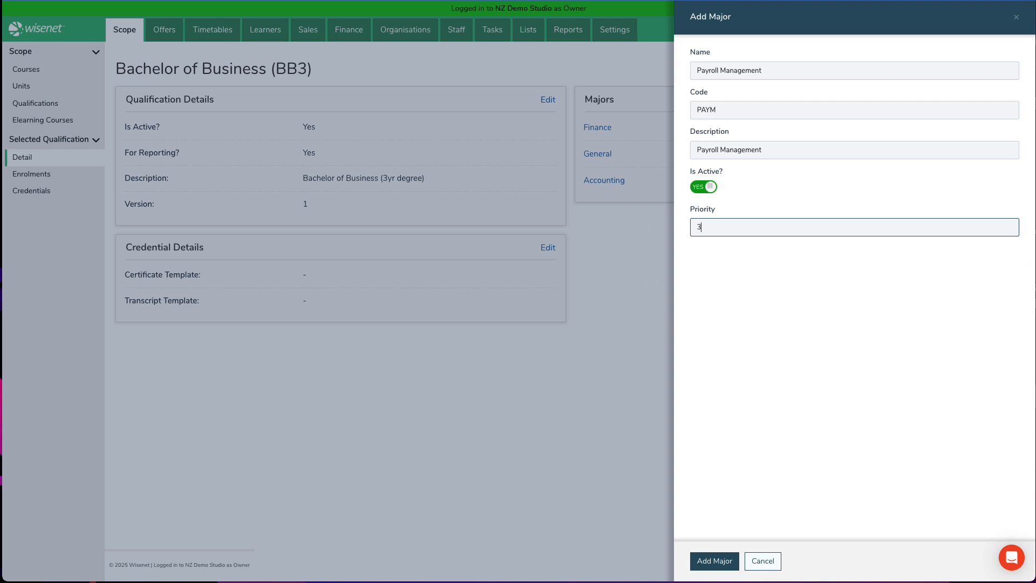
click(716, 562)
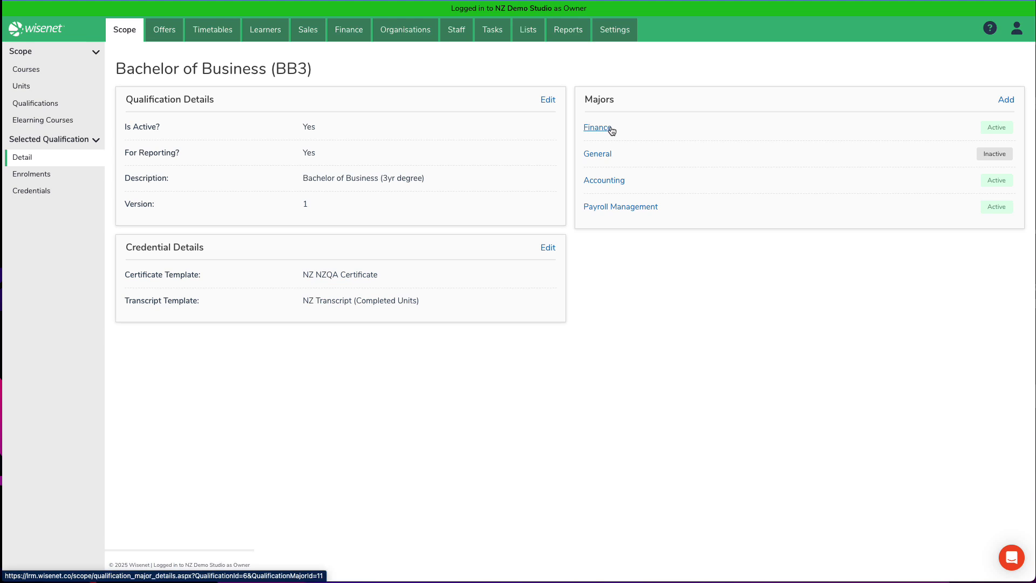
Open the Finance major and add a unit set described as "Year 1 Units"
click(611, 131)
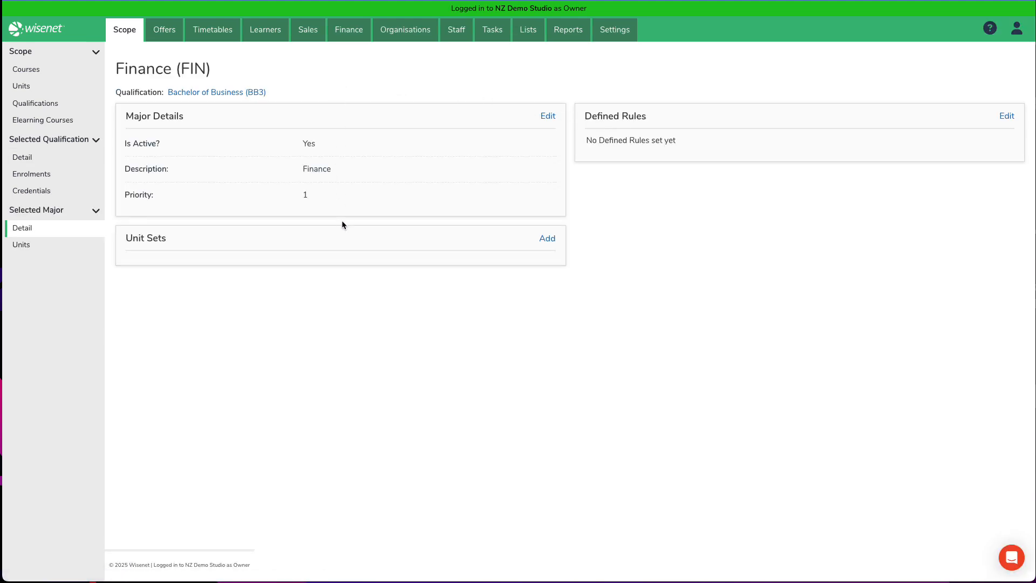
click(547, 241)
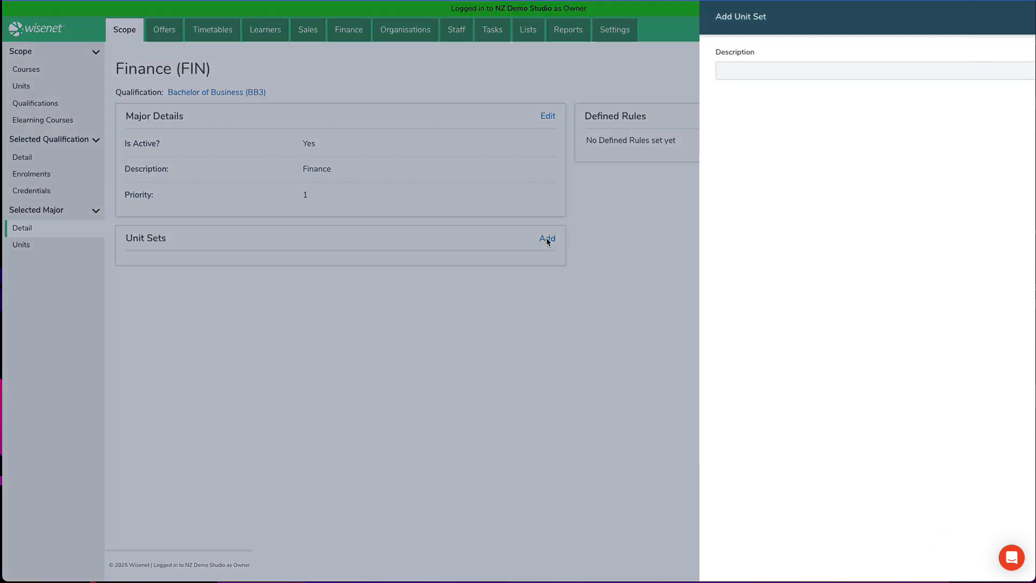
click(742, 64)
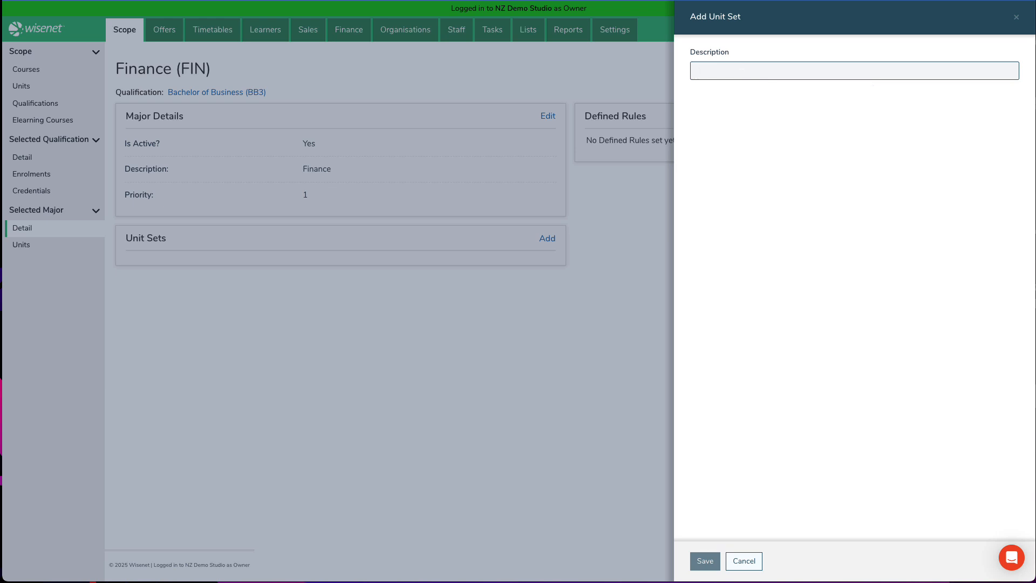
text(Year 1 Units)
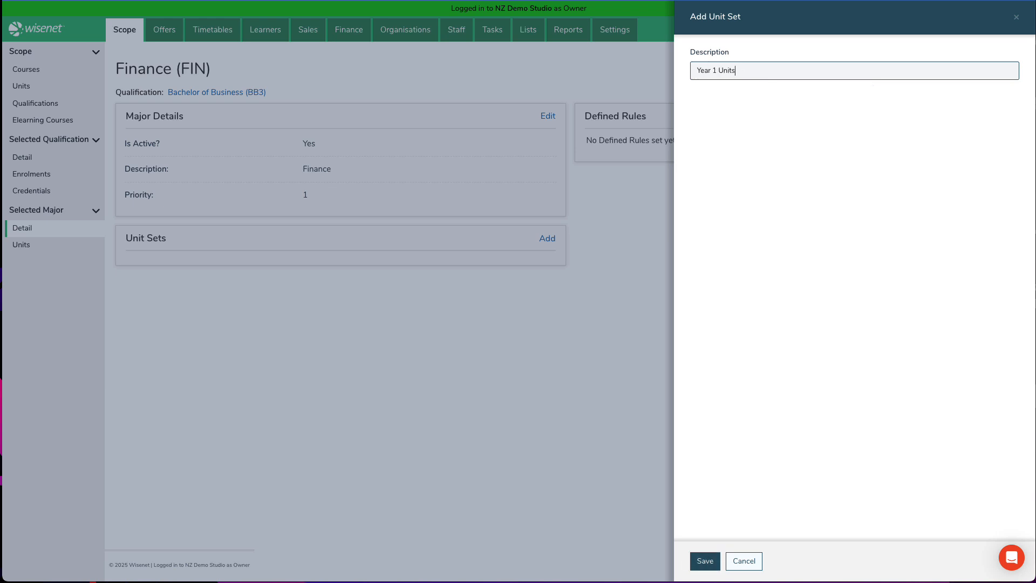
click(705, 561)
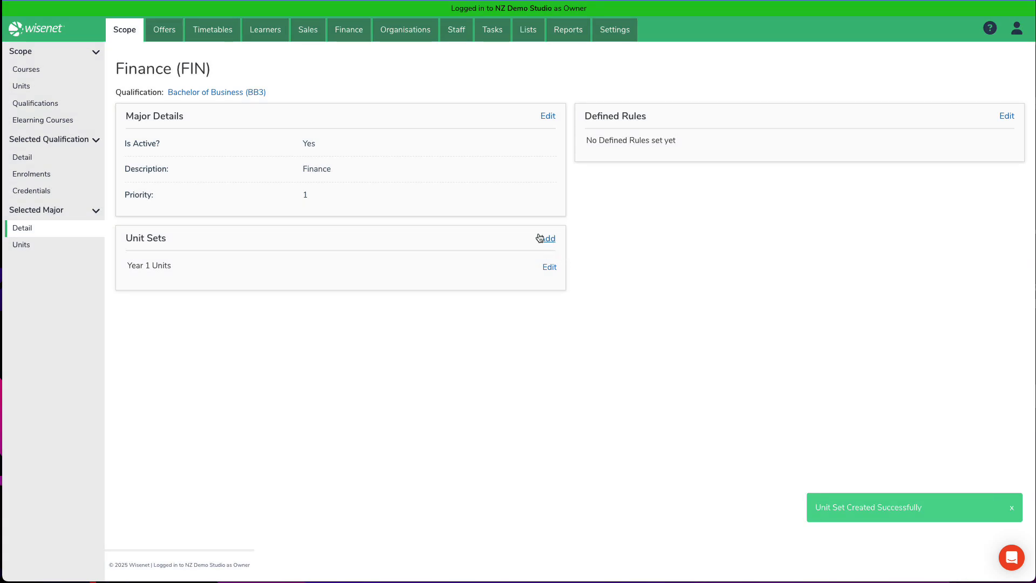
Add a second unit set described as "Year 2 Units" to the Finance major
click(546, 238)
click(772, 75)
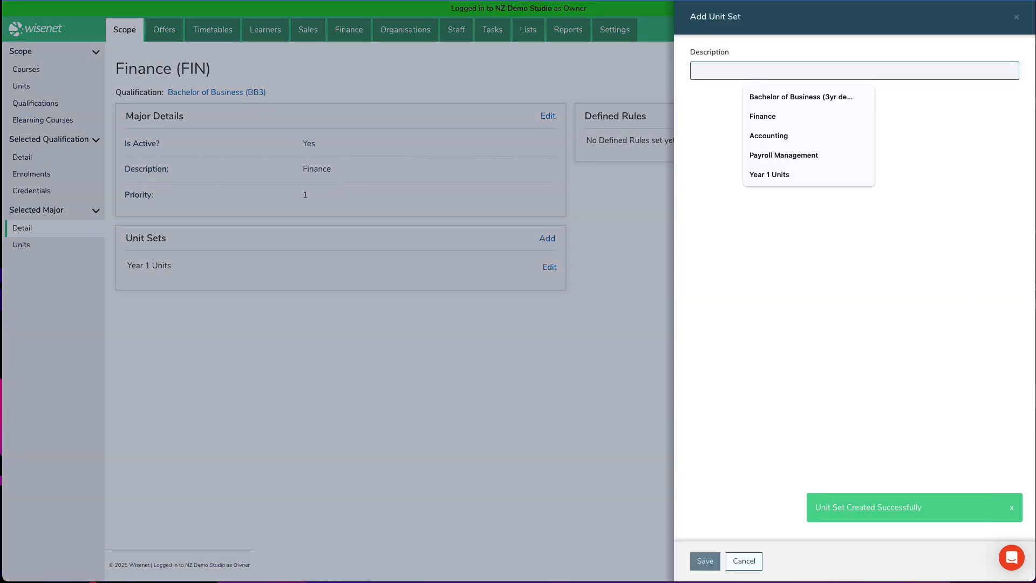
text(Year 2 Units)
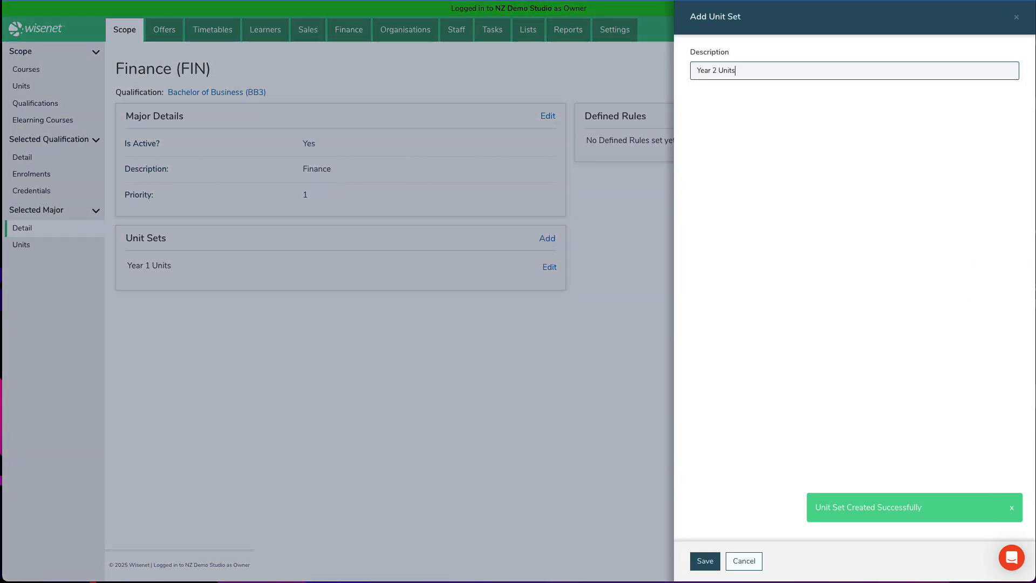
click(703, 561)
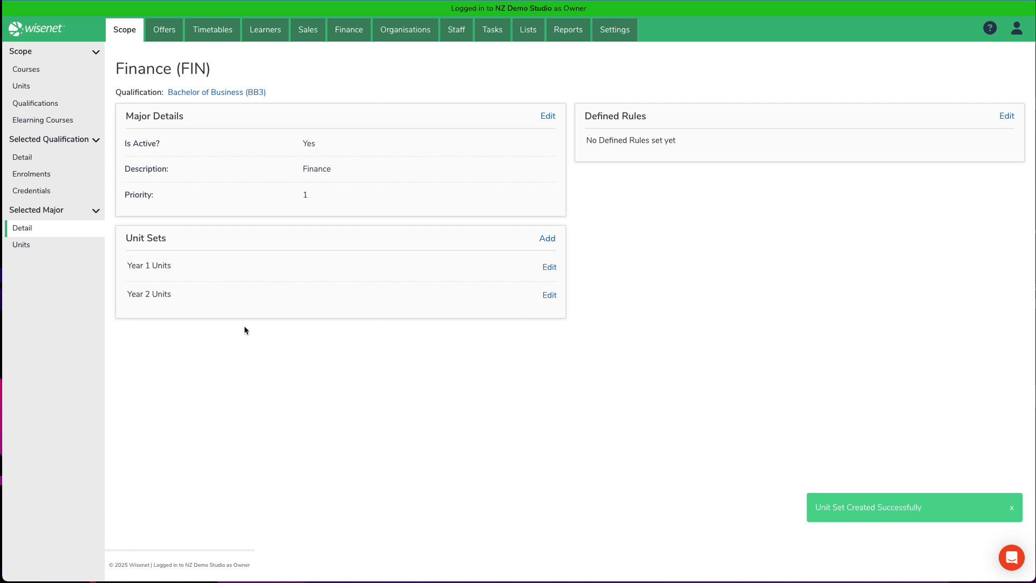
Add a third unit set to the Finance major by reusing the Year 2 description, changed to "Year 3 Units"
drag(172, 294, 107, 299)
key(ctrl+c)
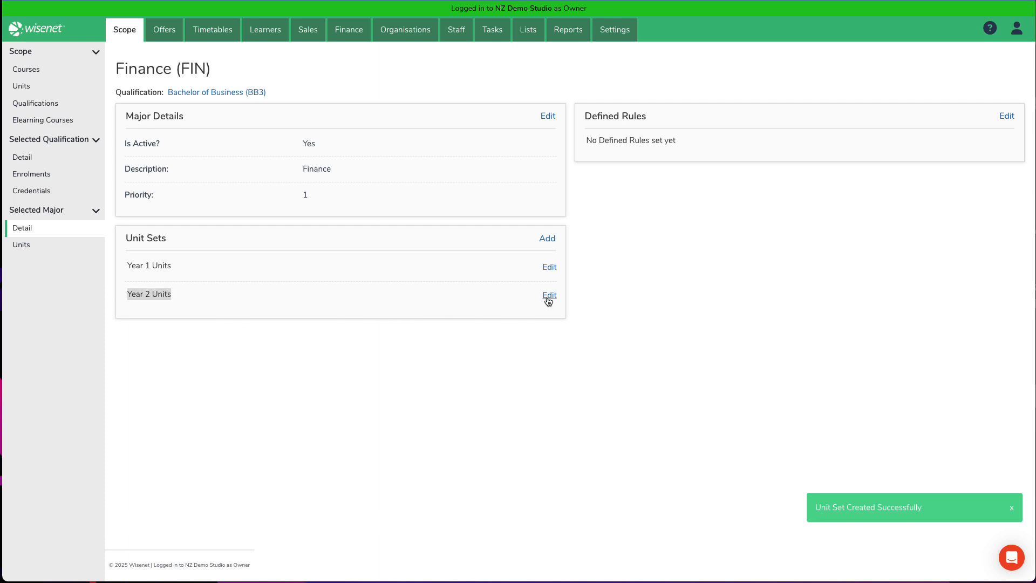
click(548, 238)
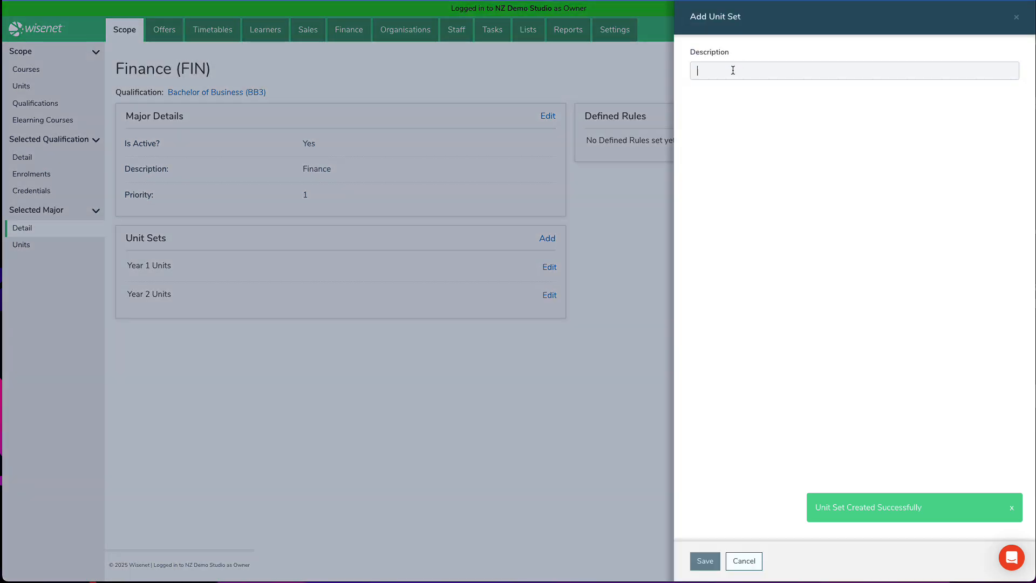
click(732, 71)
key(ctrl+v)
key(Left)
key(Left)
key(Left)
key(Left)
key(Left)
key(Left)
key(BackSpace)
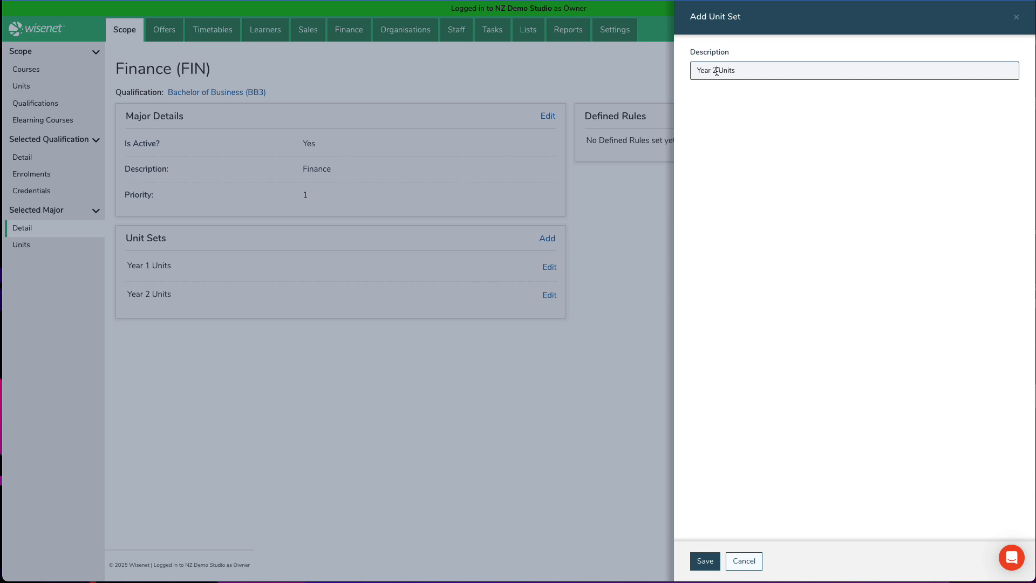
text(3)
click(706, 564)
Add a unit set described as "Core Units" to the Finance major
click(546, 237)
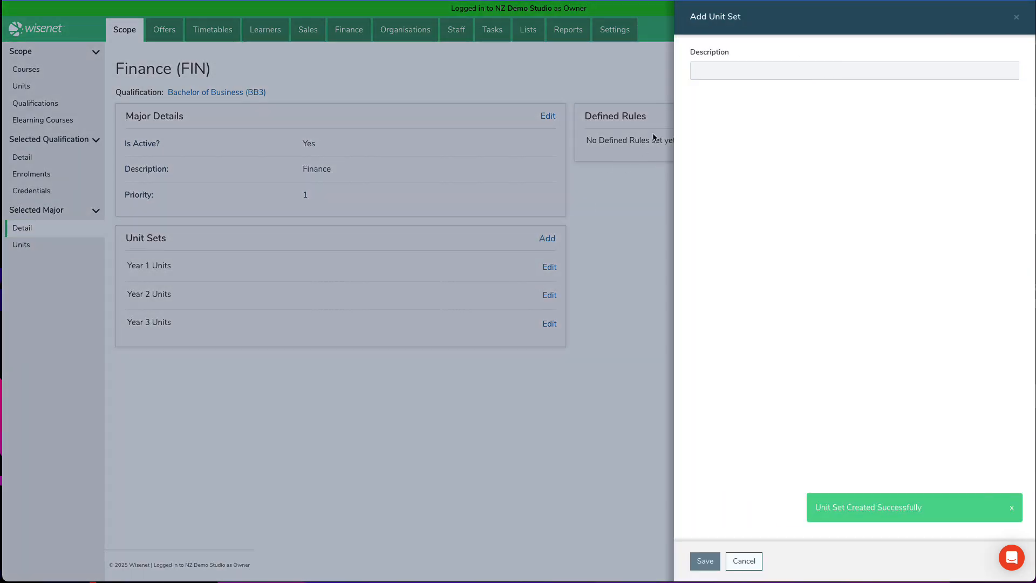
click(741, 67)
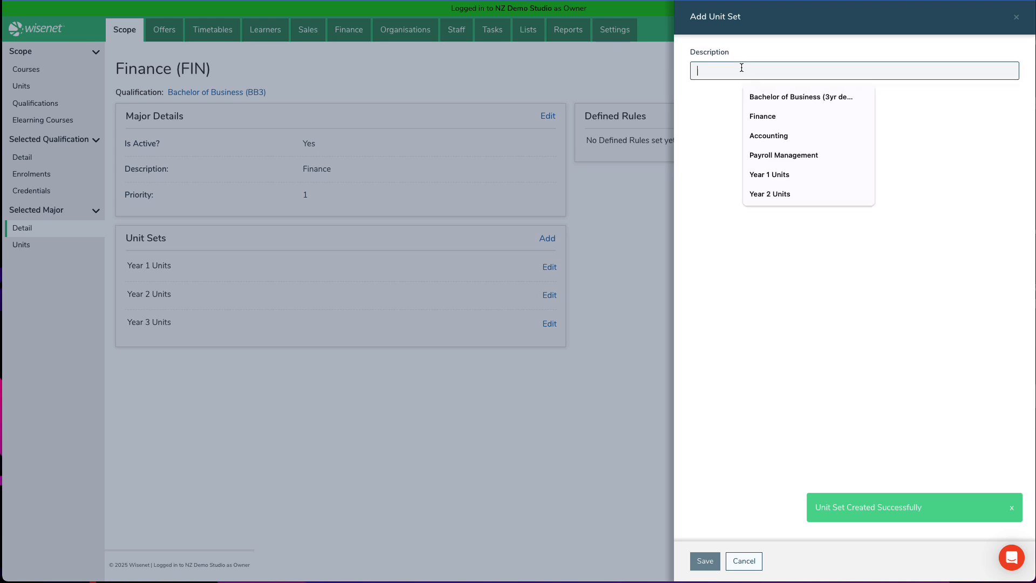
text(Core U)
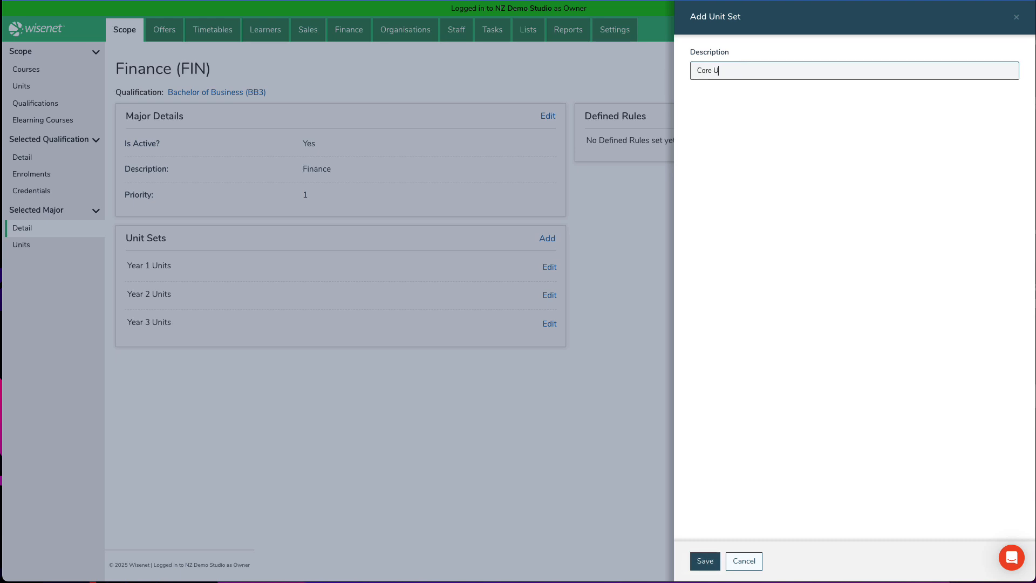
text(nits)
click(704, 560)
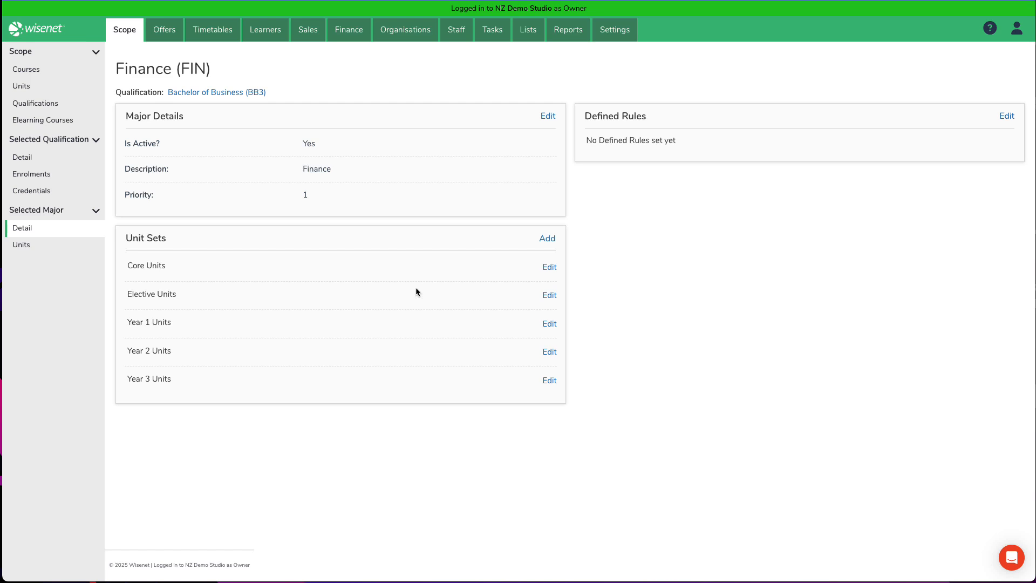
In the Finance major's units, add BSBADM402A Produce Complex Business Documents to the Year 1 Units set with 10 credit points
click(78, 252)
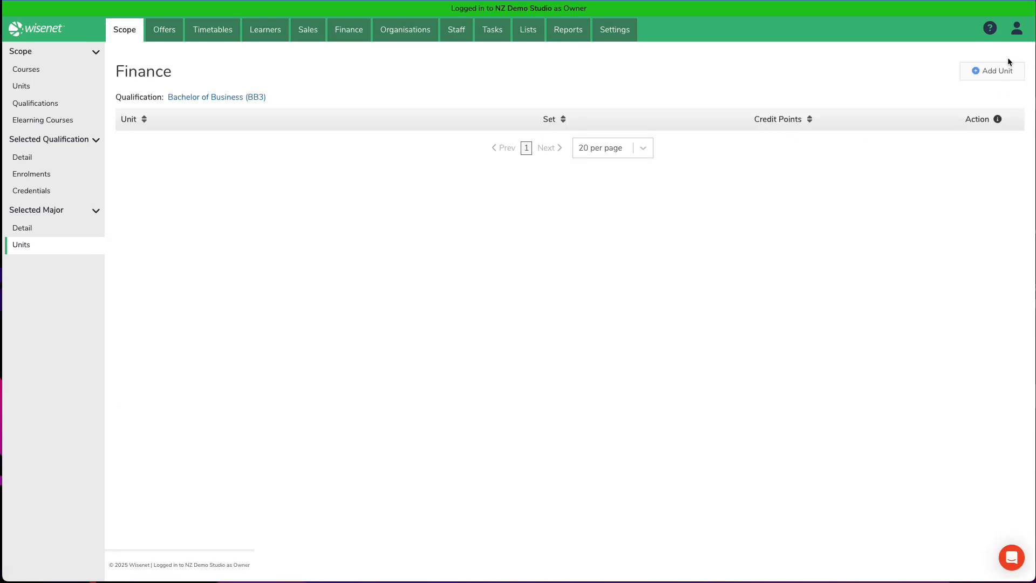
click(1004, 71)
click(889, 69)
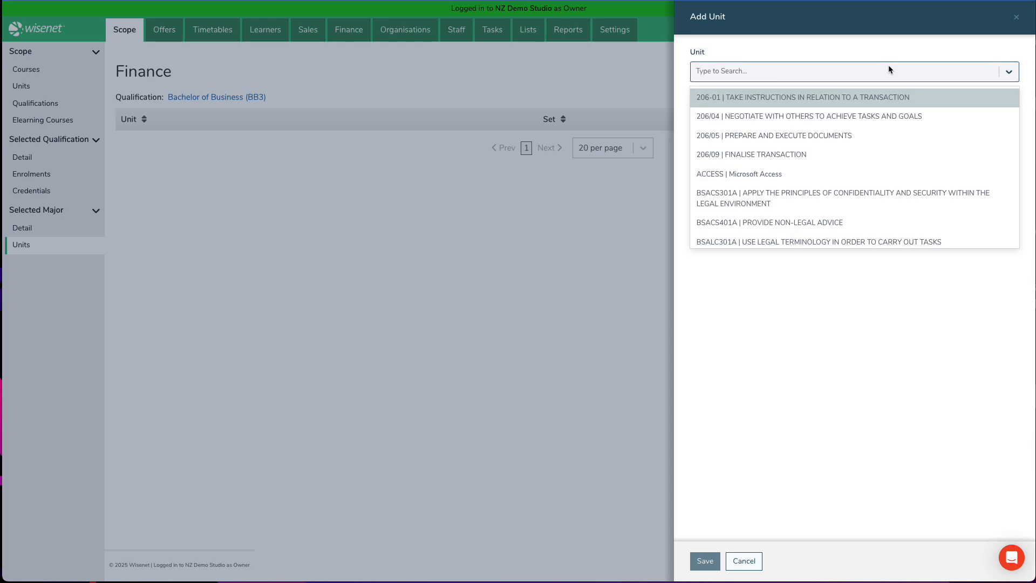
text(business)
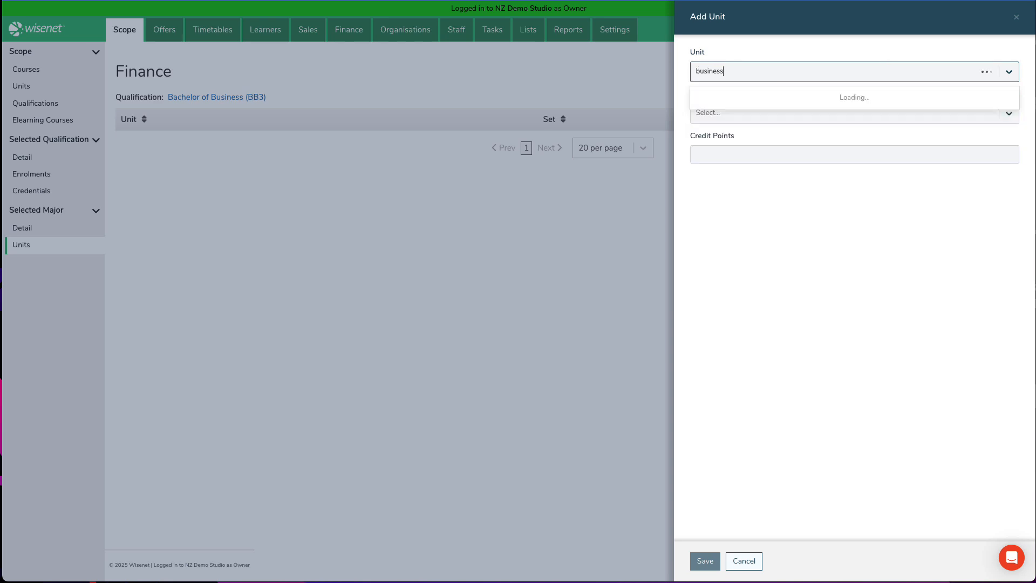
click(821, 96)
click(743, 113)
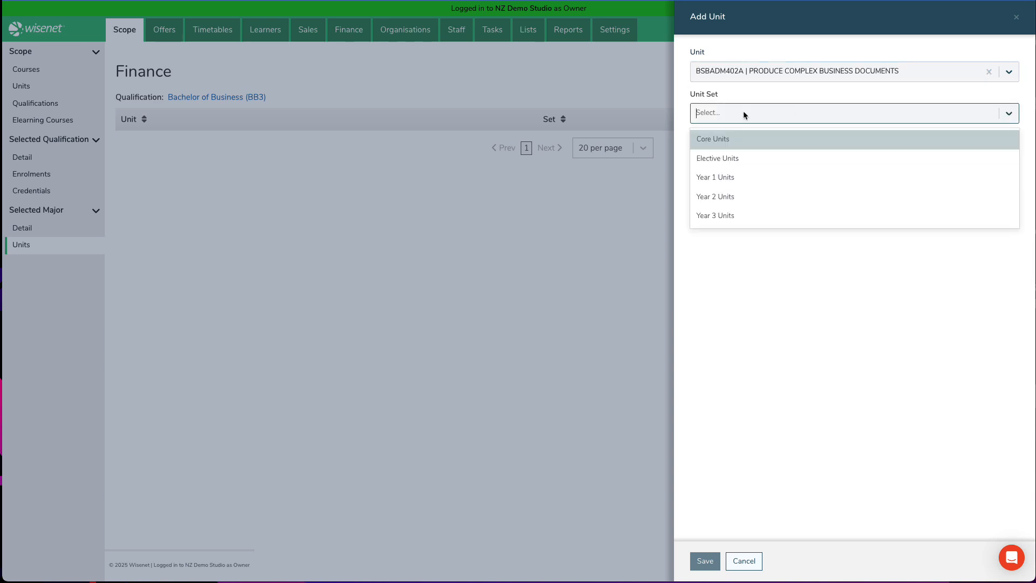
click(741, 174)
click(732, 153)
text(10)
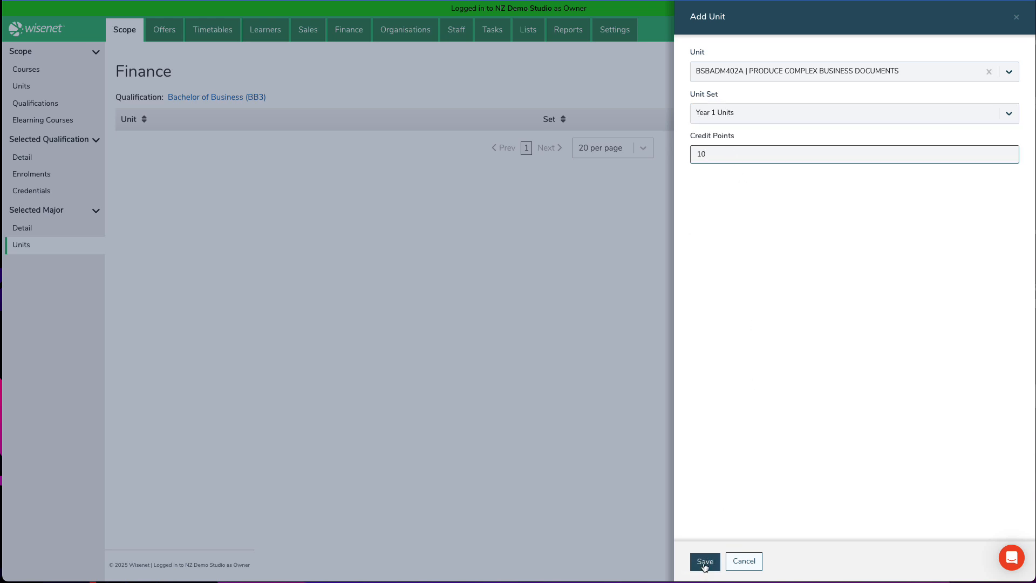
click(704, 561)
Add the unit BSBADM506A Manage Business Document Design and Development to the Elective Units set with 0 credit points
click(976, 71)
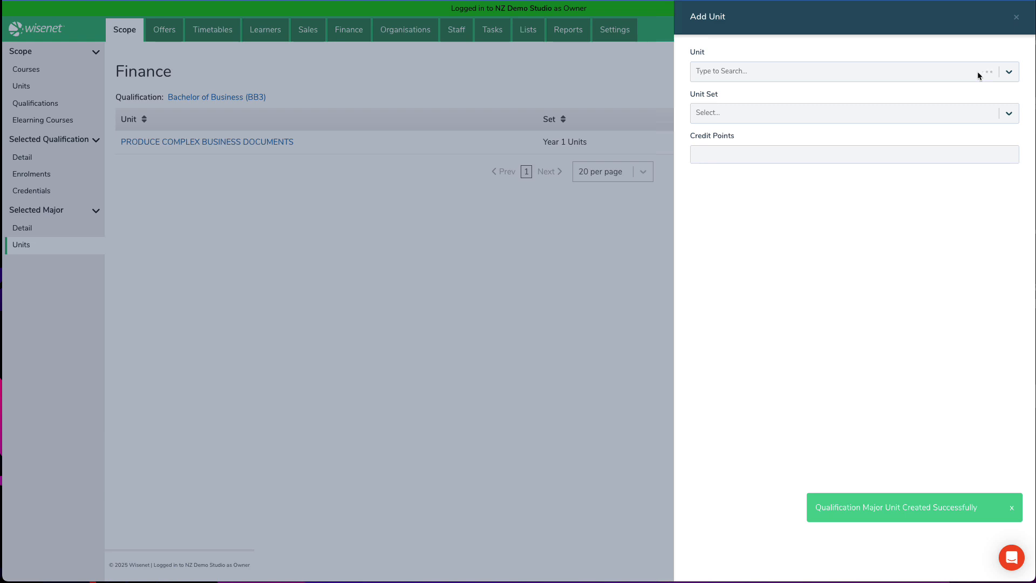
click(861, 71)
text(business)
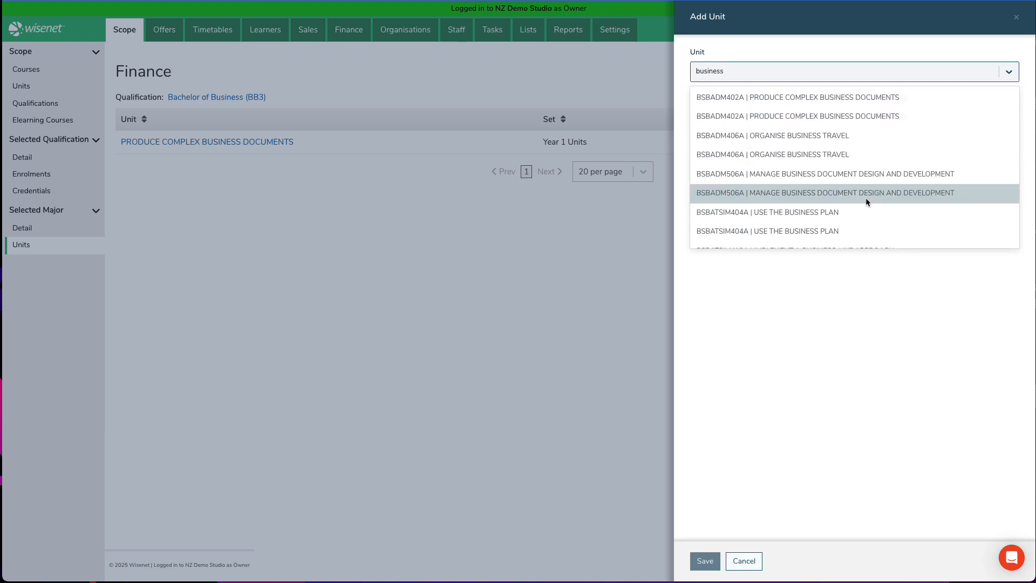
click(868, 194)
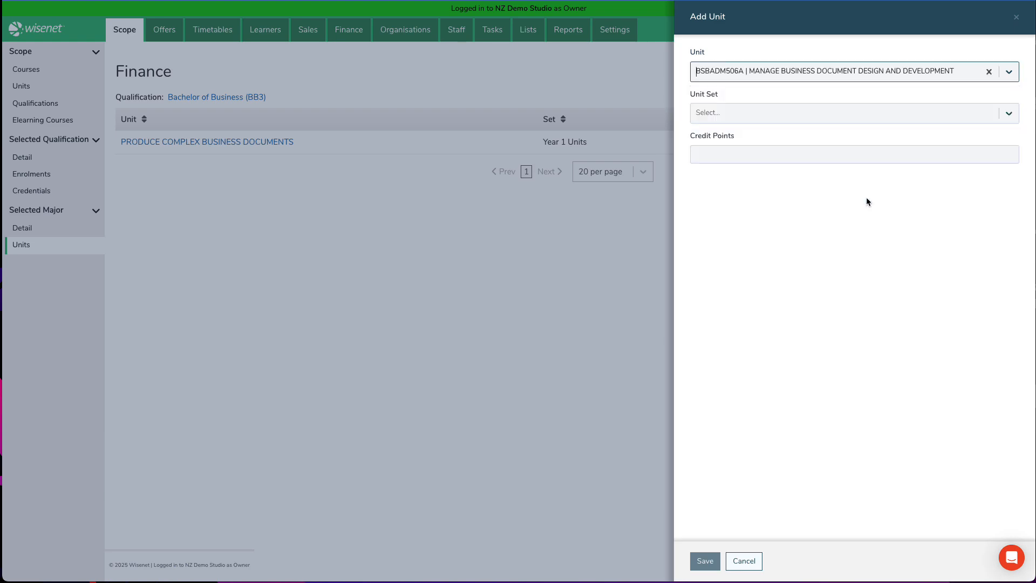
click(759, 117)
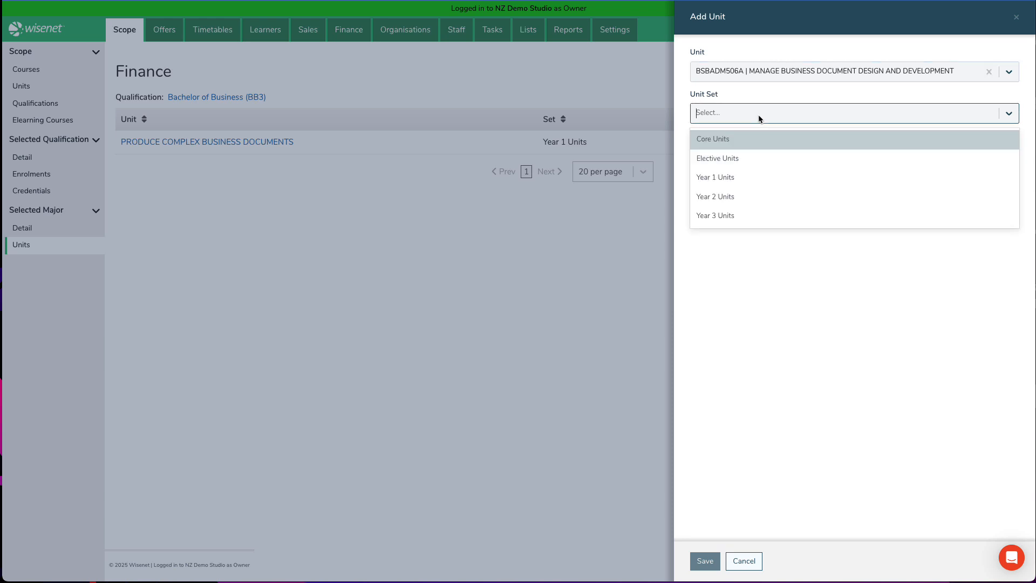
click(749, 158)
click(750, 160)
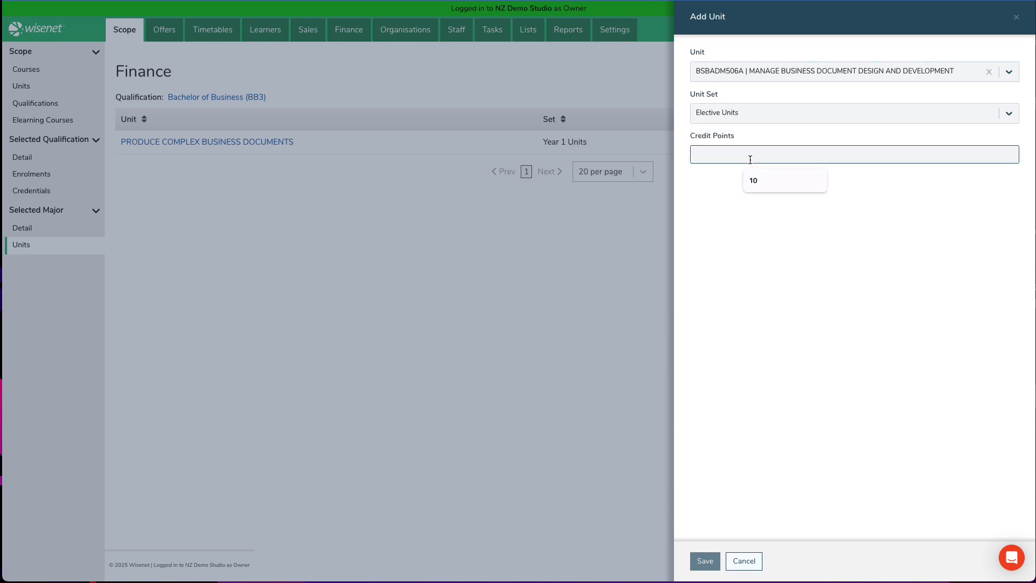
text(0)
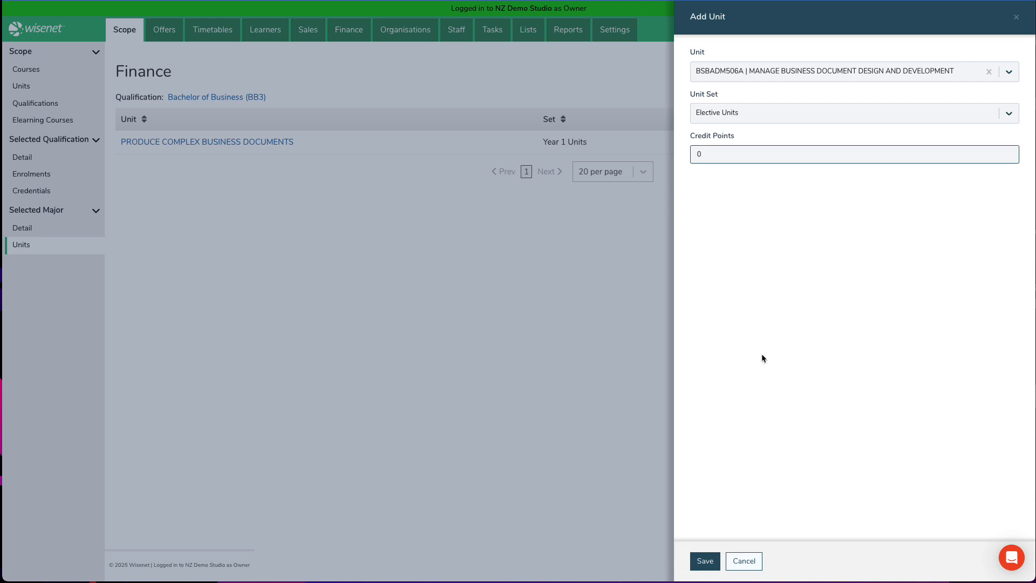
click(705, 561)
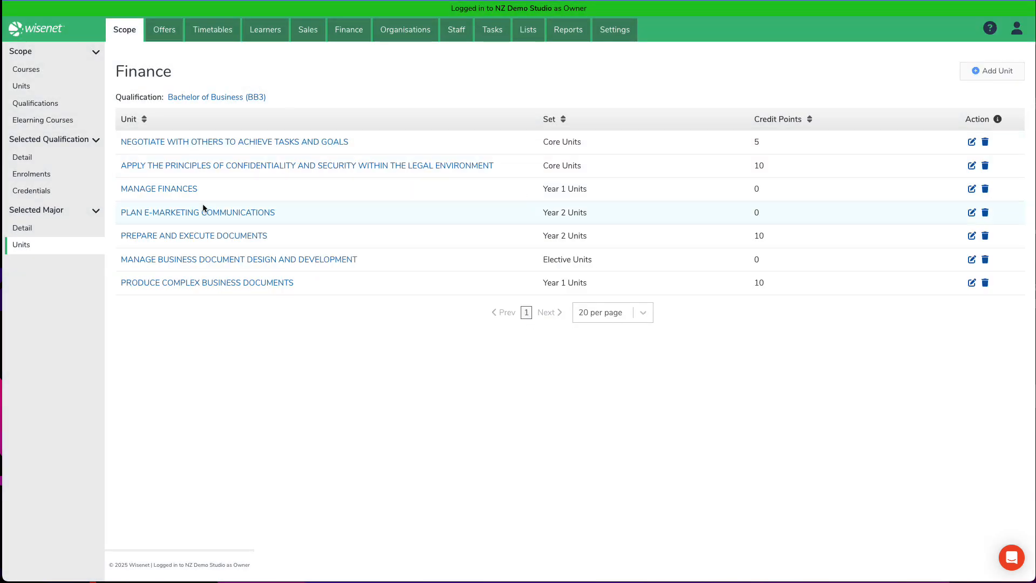
Go back through the qualification details to the Finance major and start a new rule set in its defined rules
click(50, 164)
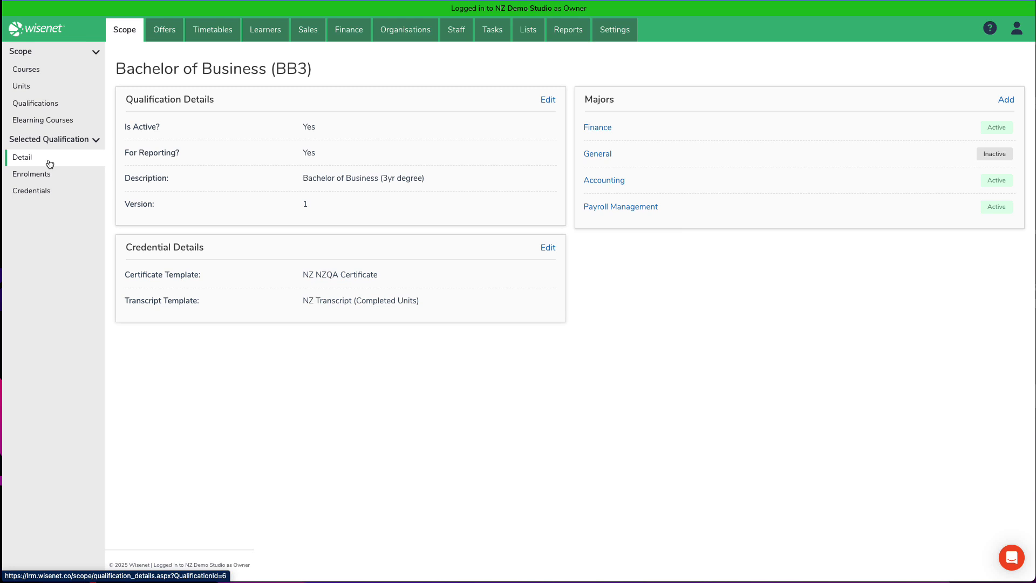
click(589, 128)
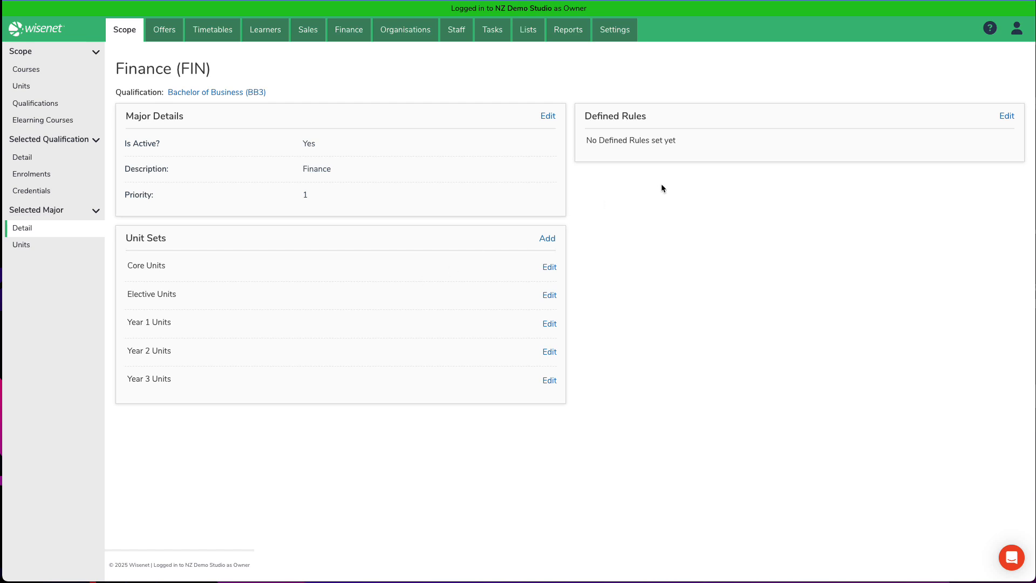
click(1006, 118)
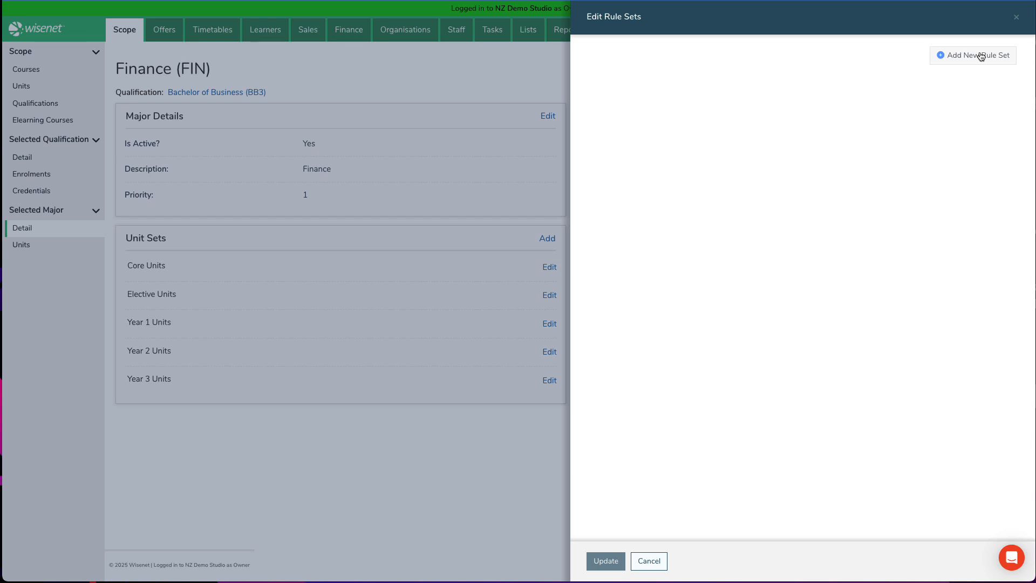
click(981, 57)
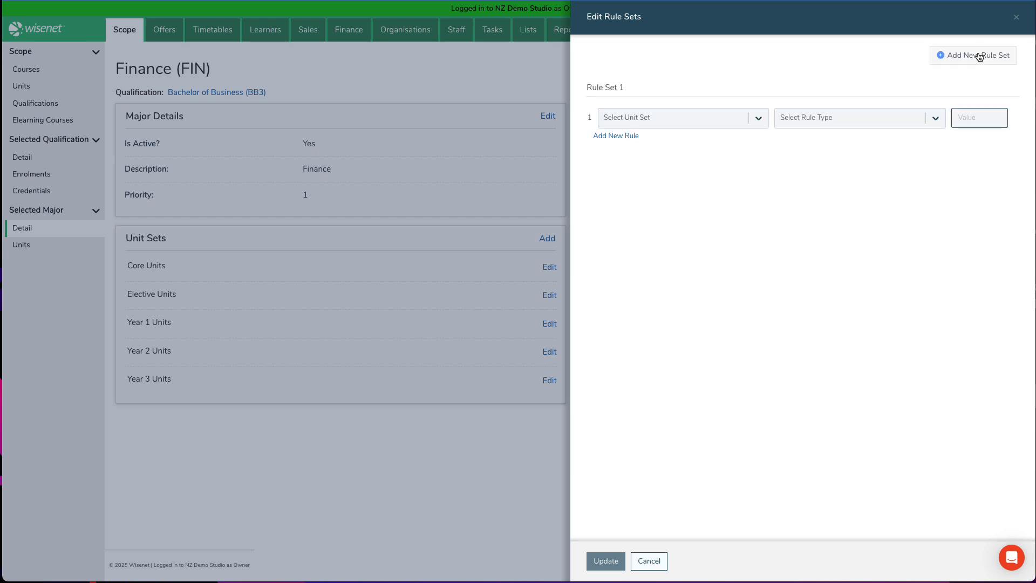
Define the first rule of Rule Set 1 as Core Units with rule type Completed Units and value 2
click(683, 118)
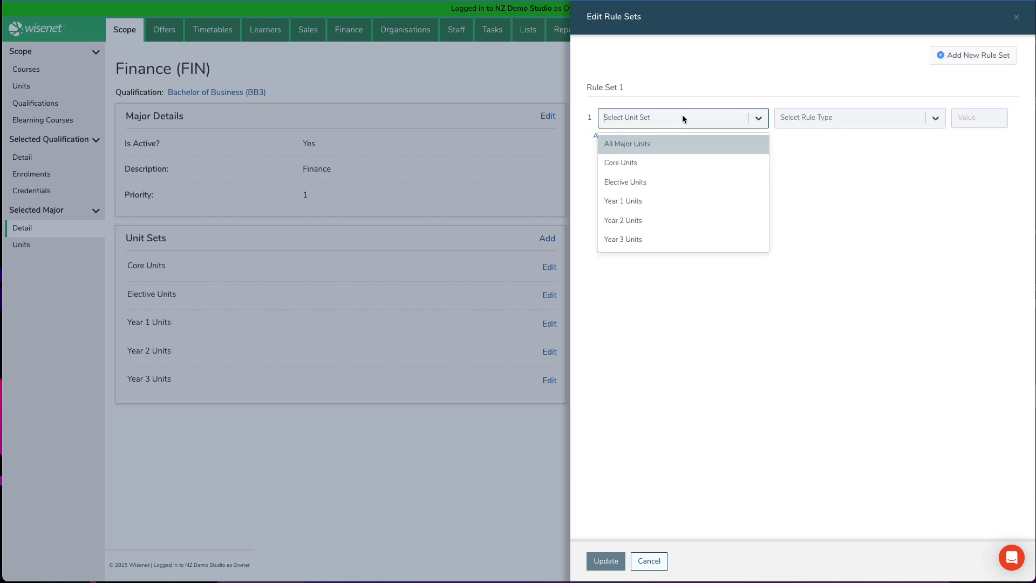
click(672, 160)
click(807, 120)
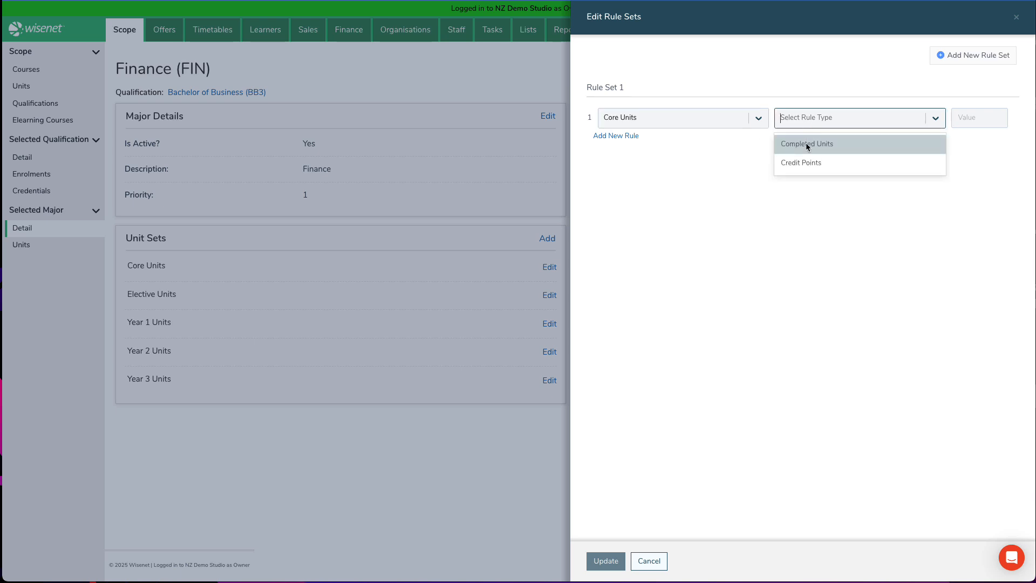
click(808, 145)
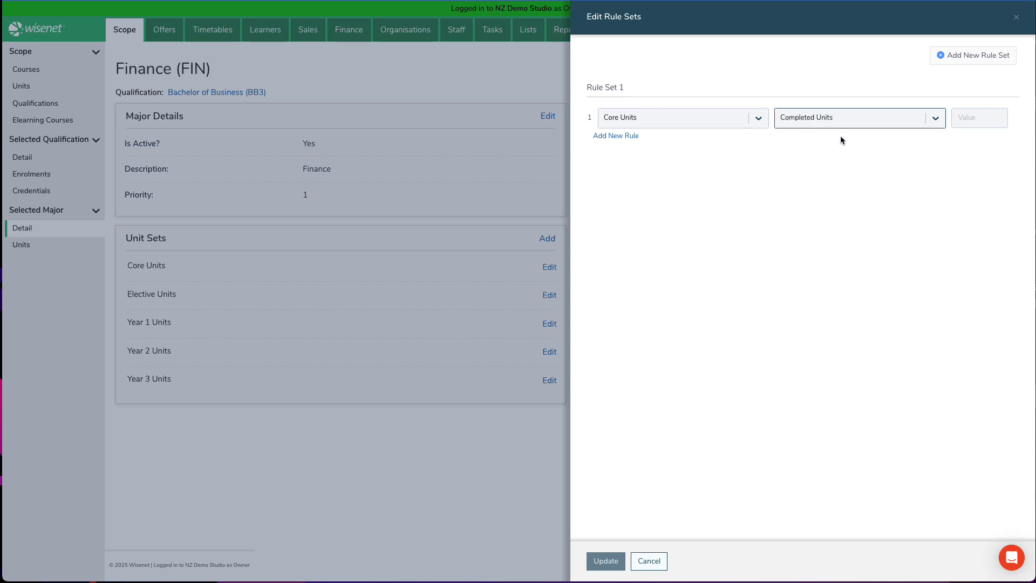
click(974, 118)
text(2)
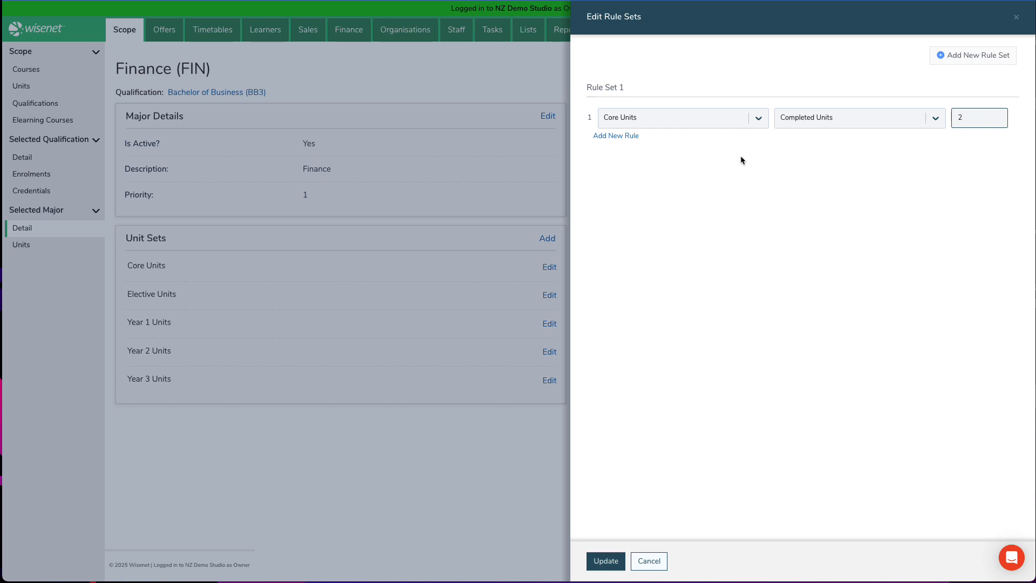
Add a second rule to Rule Set 1 for Year 1 Units with rule type Credit Points and value 10
click(635, 136)
click(637, 145)
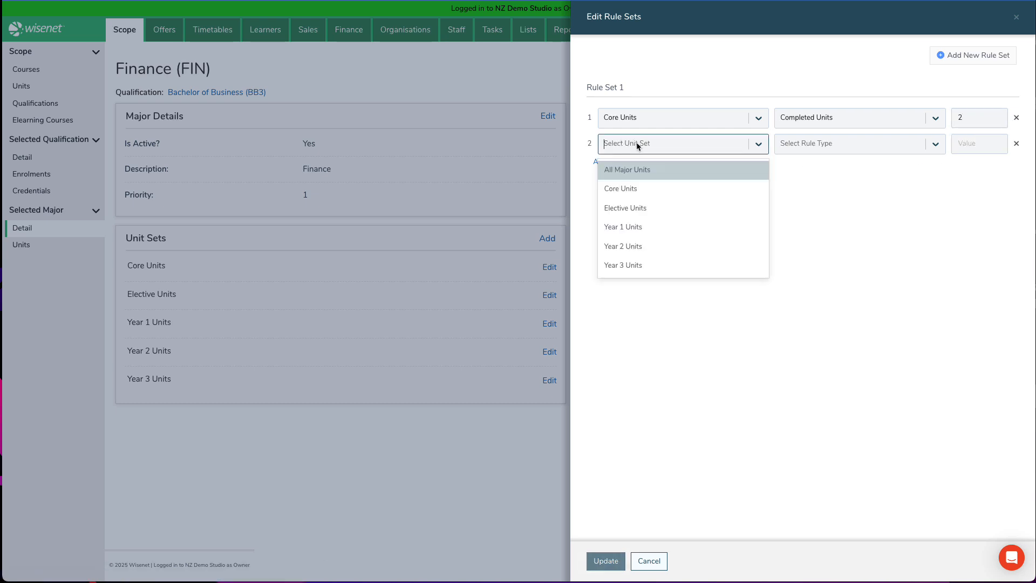
click(645, 224)
click(791, 142)
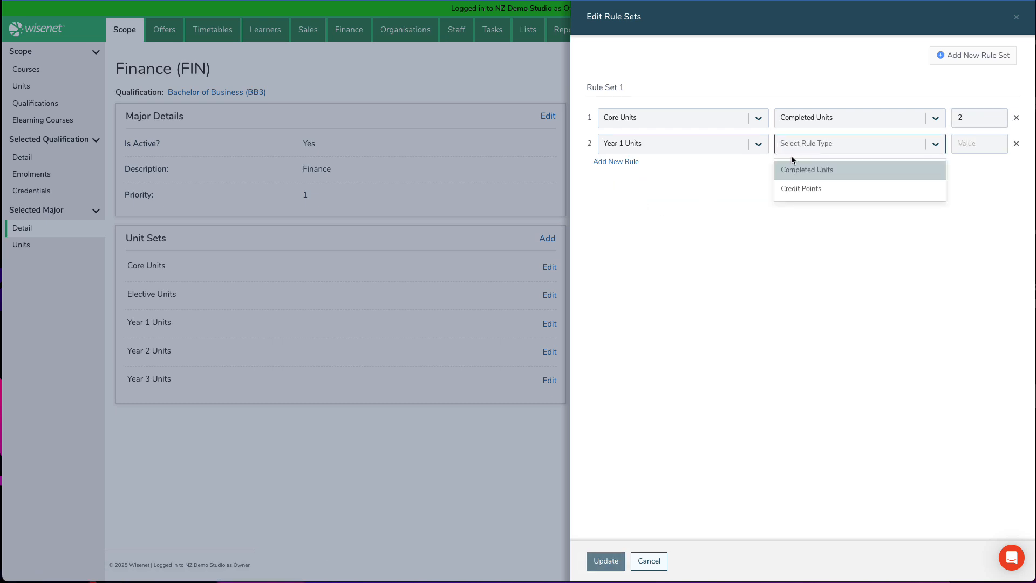
click(794, 185)
click(969, 142)
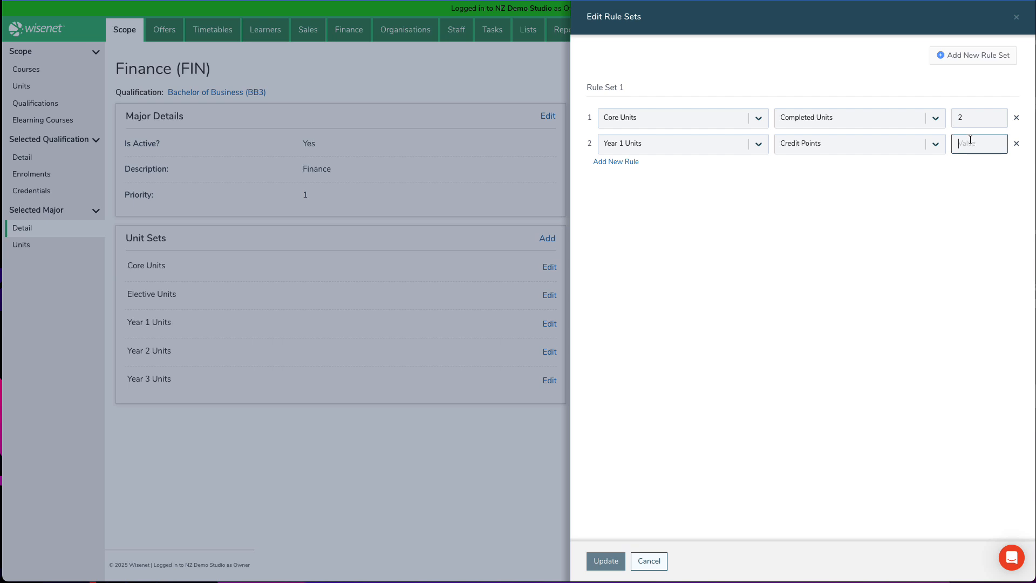
text(10)
click(872, 219)
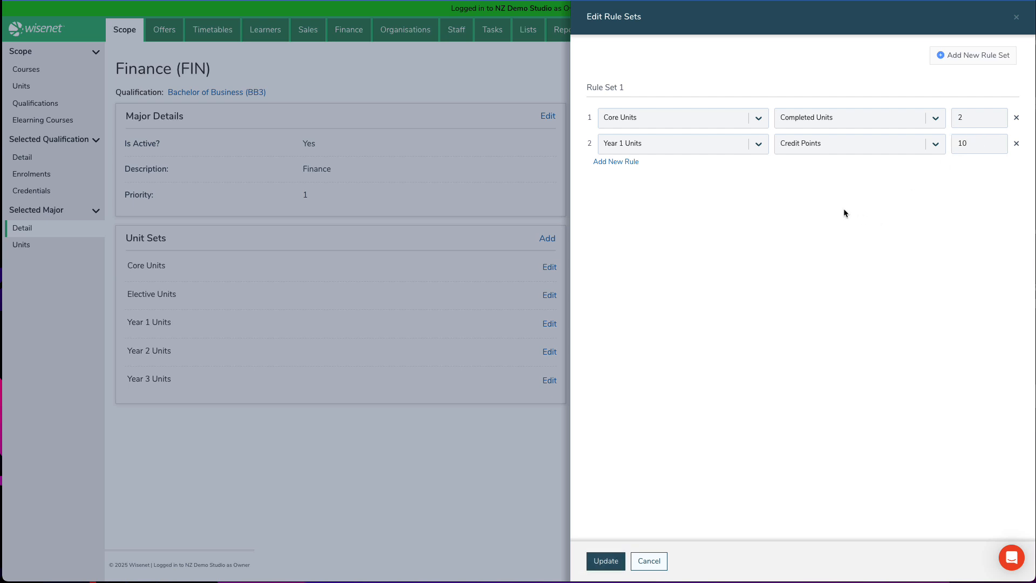
Add Rule Set 2 with a first rule for Elective Units, rule type Credit Points and value 15
click(948, 57)
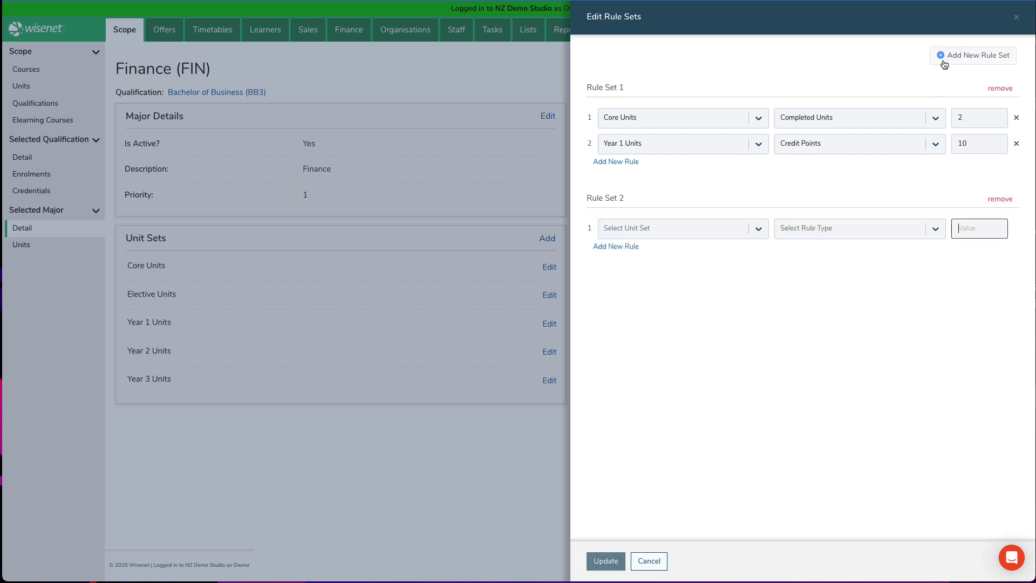
click(697, 225)
click(685, 291)
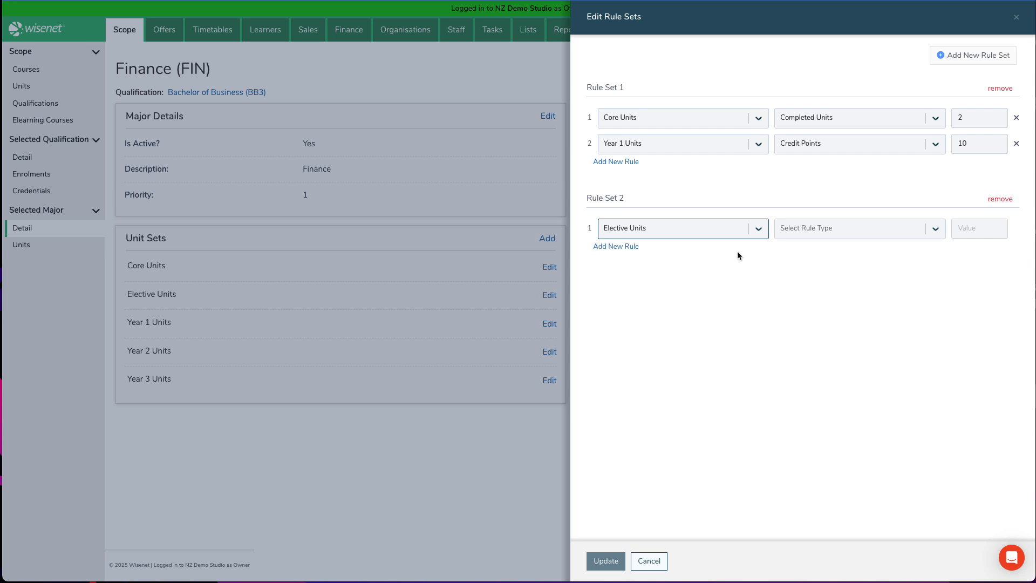
click(836, 231)
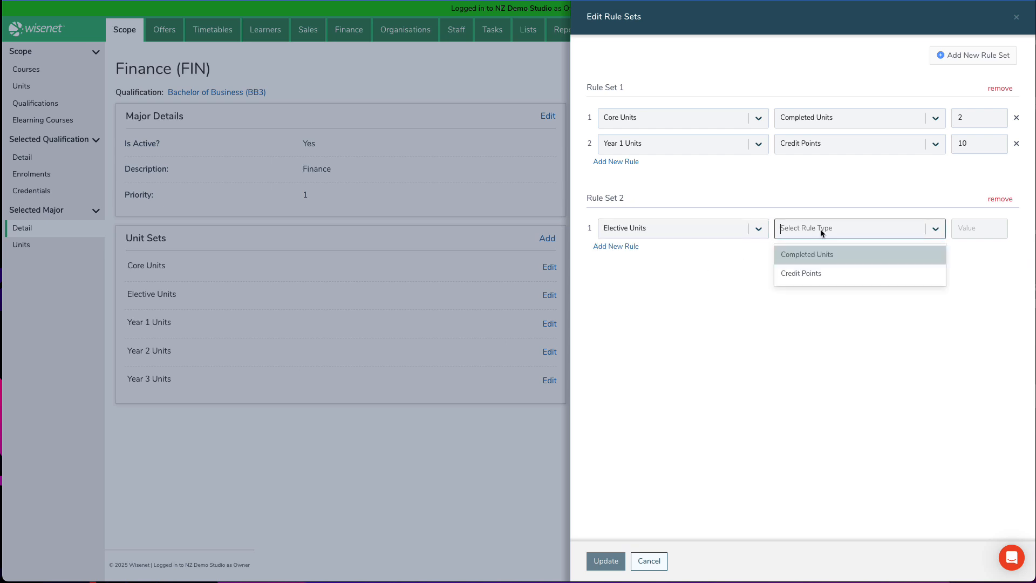
click(819, 272)
click(968, 226)
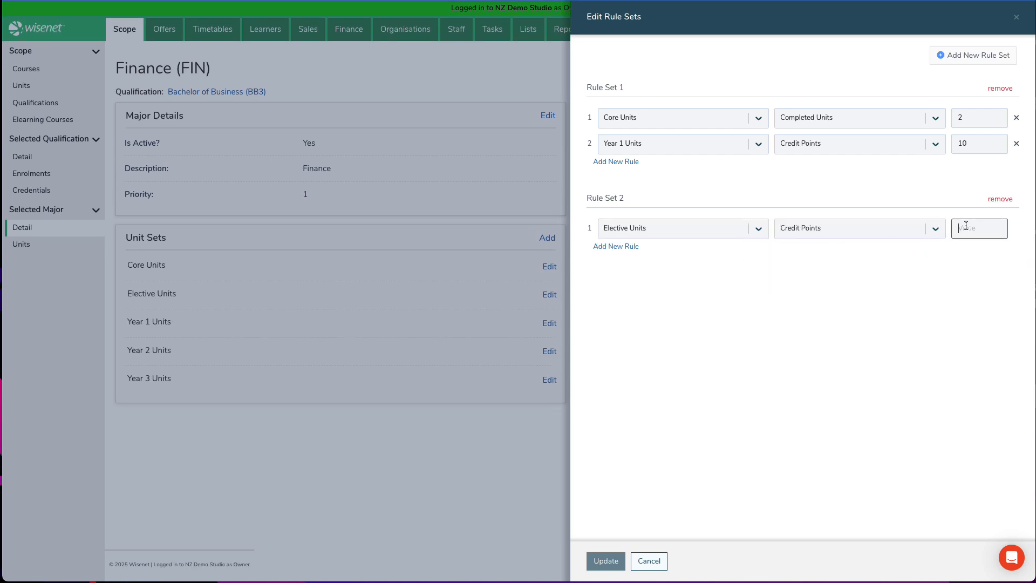
text(1)
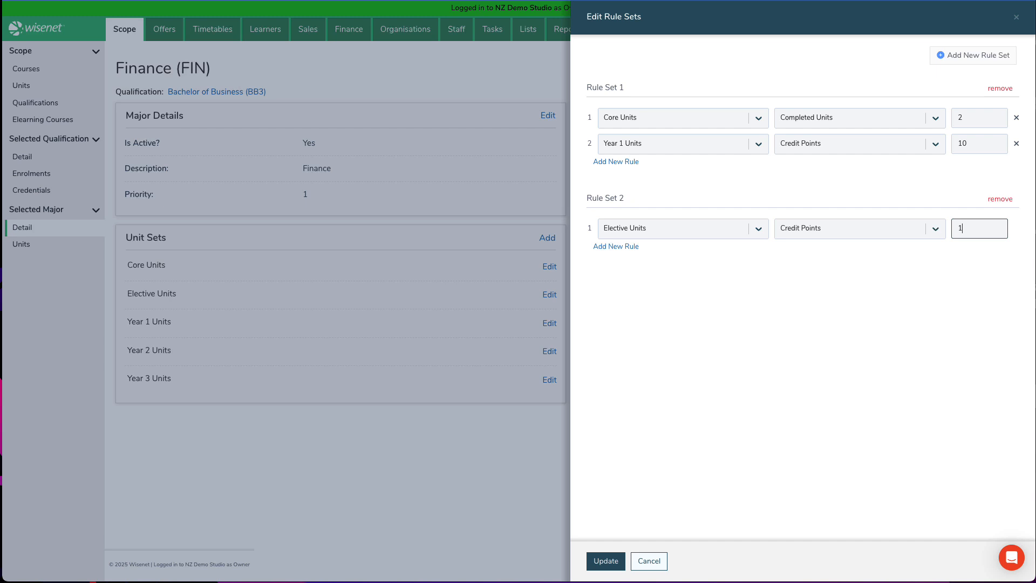
key(BackSpace)
text(15)
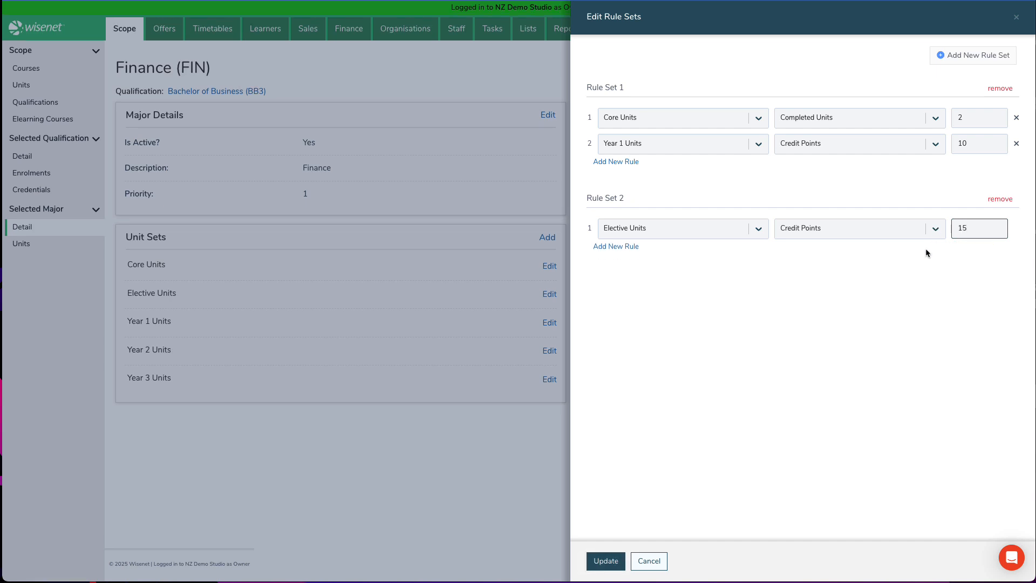
Add a second rule to Rule Set 2 for Core Units with rule type Completed Units and value 2, and save the rule sets
click(629, 246)
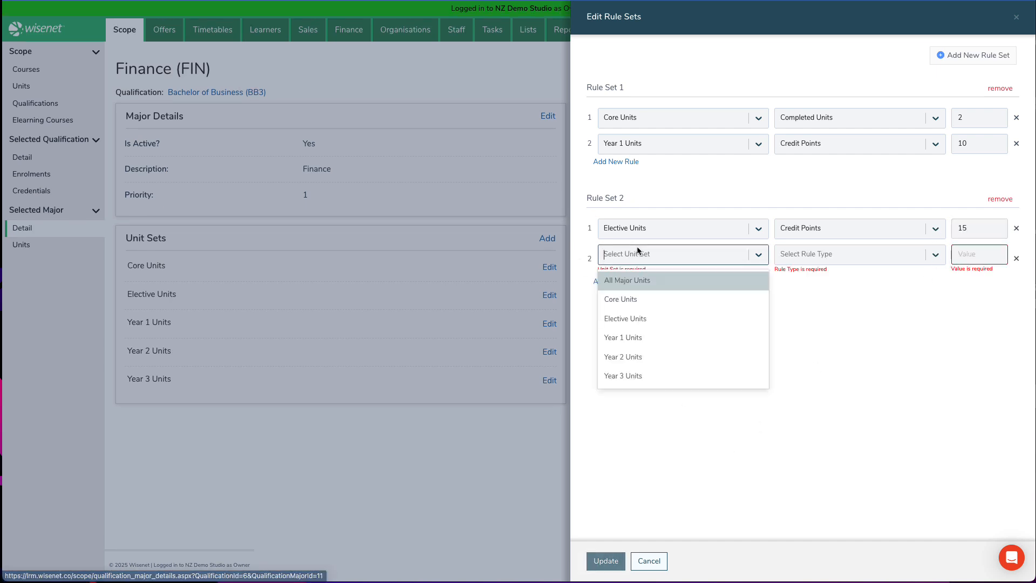
click(642, 299)
click(795, 254)
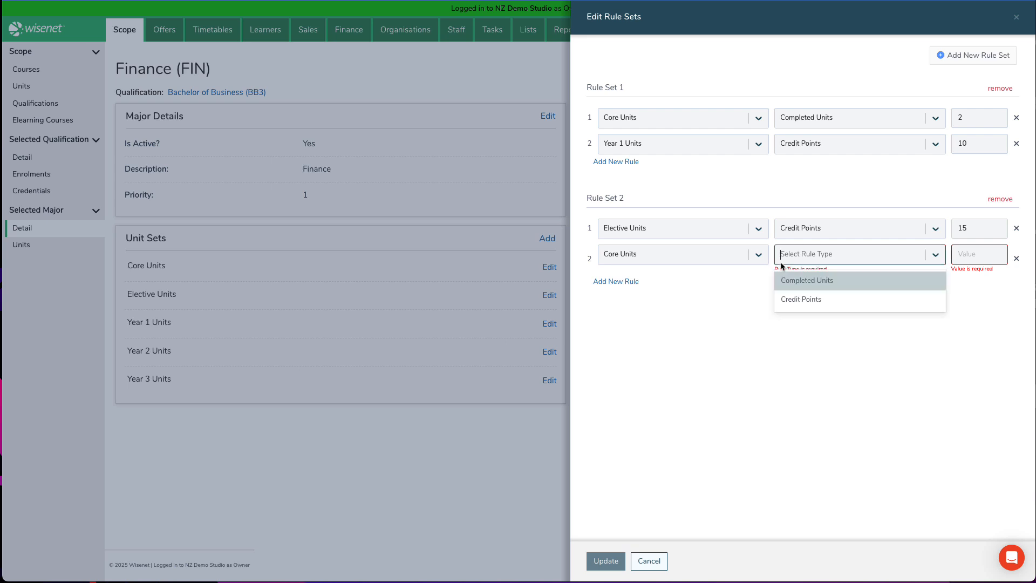
click(797, 281)
click(962, 253)
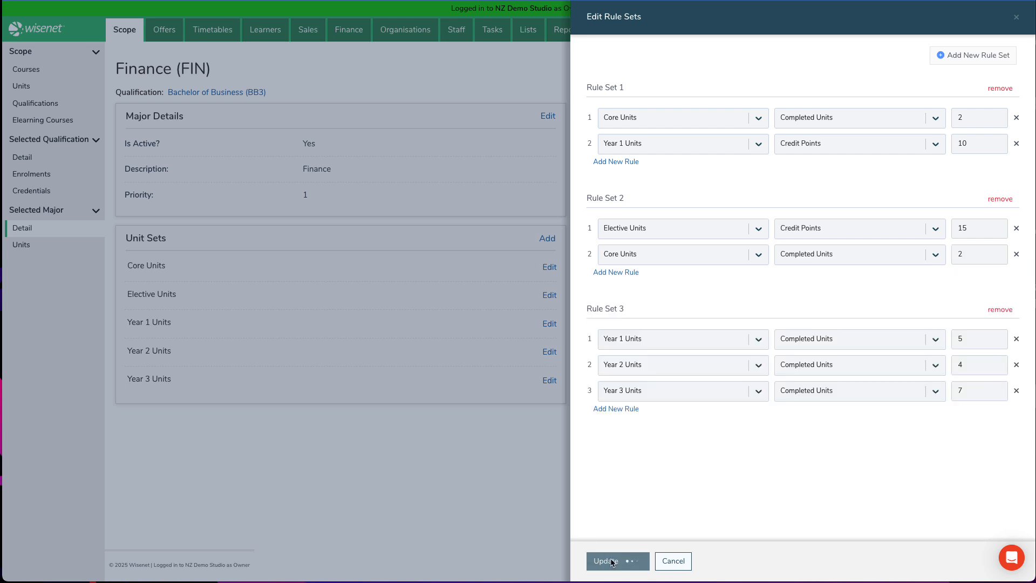
click(609, 561)
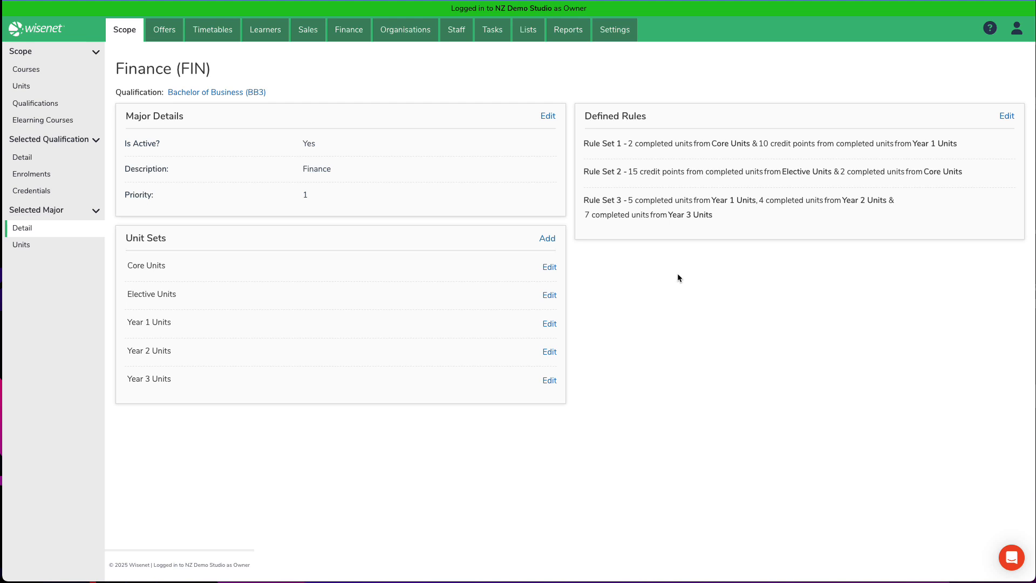
Enrol a learner found by surname in the Bachelor of Business qualification with Finance as the issuing major, leaving the group blank
click(74, 181)
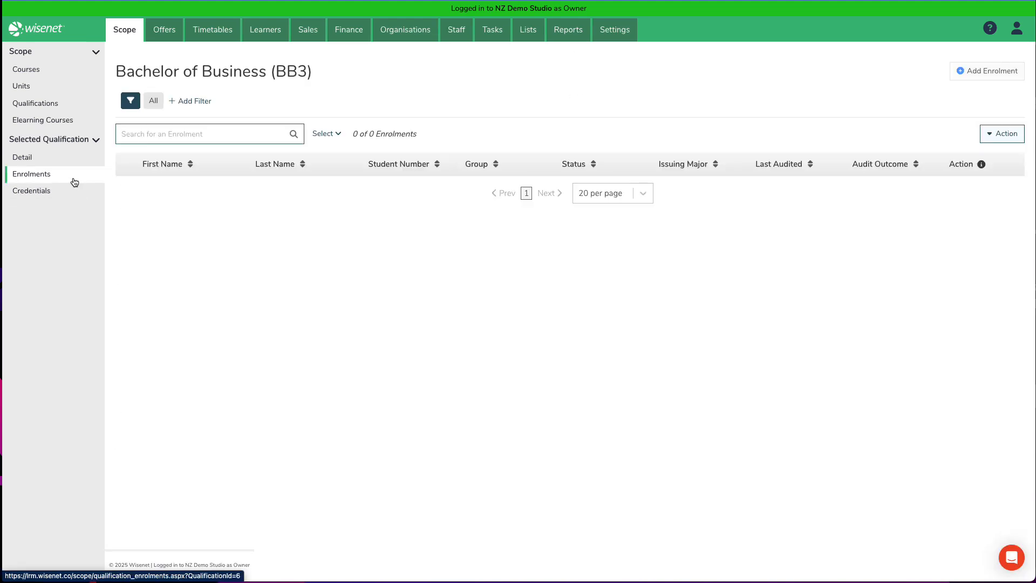
click(968, 75)
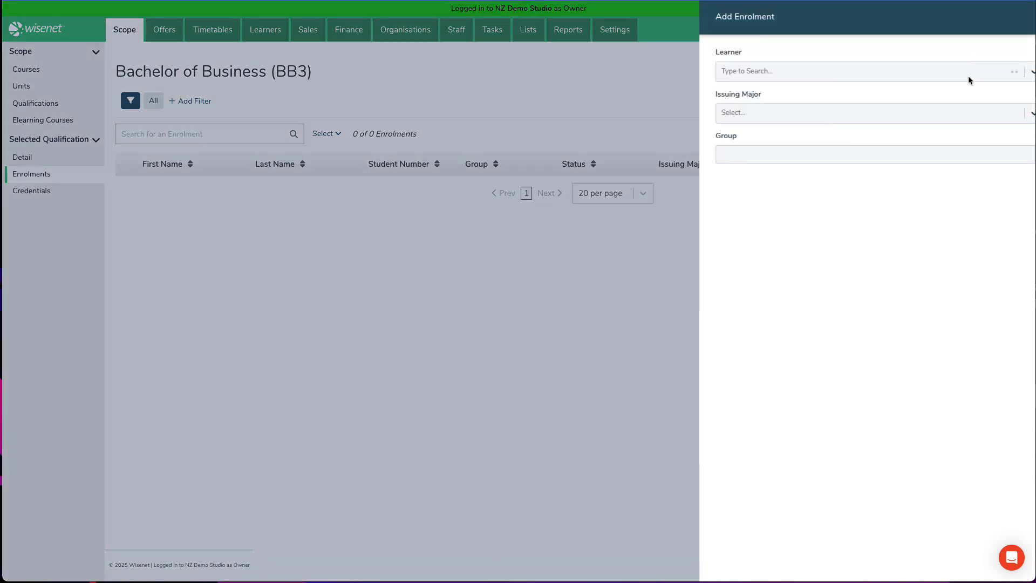
click(898, 75)
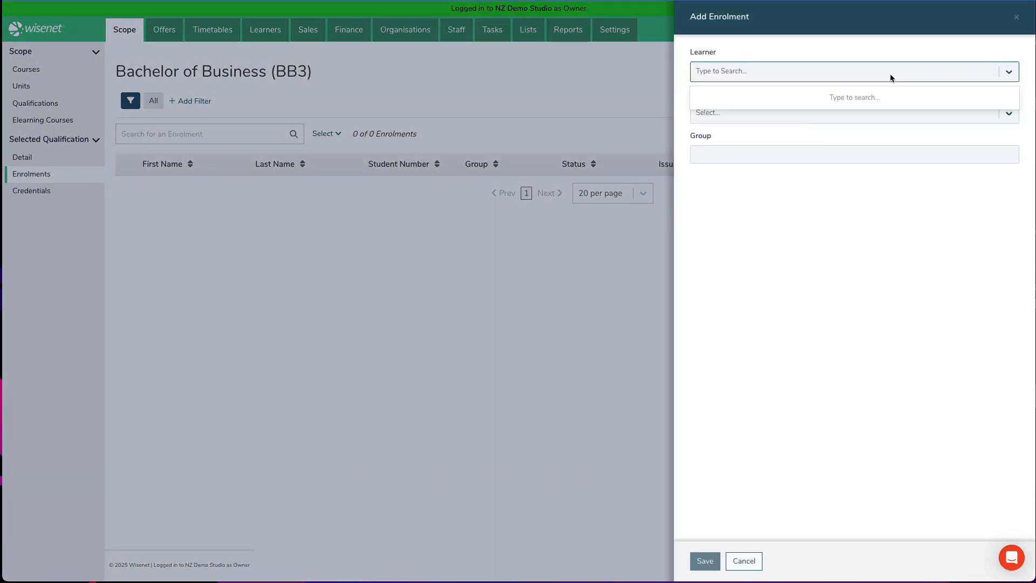
text(add)
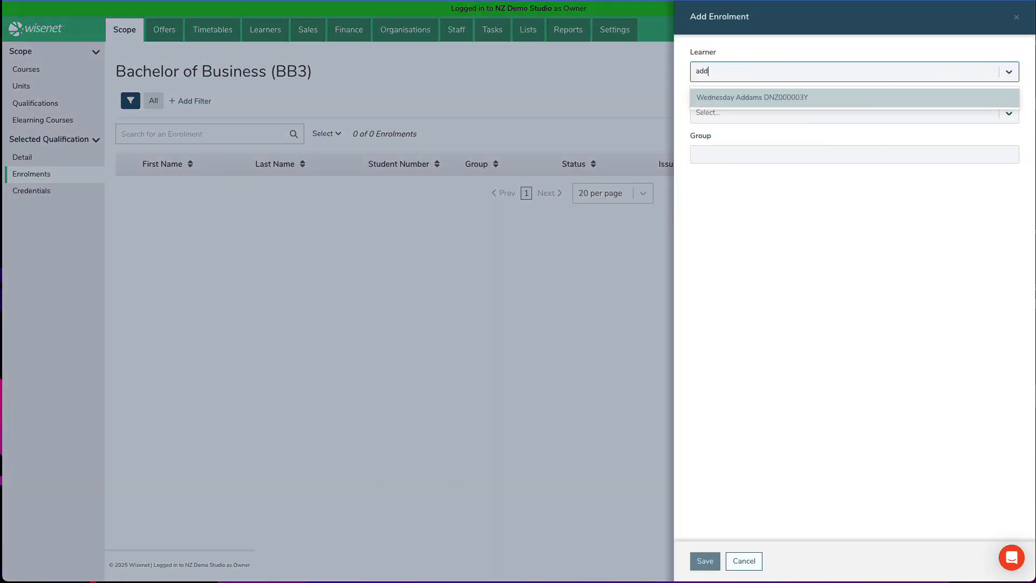
click(878, 101)
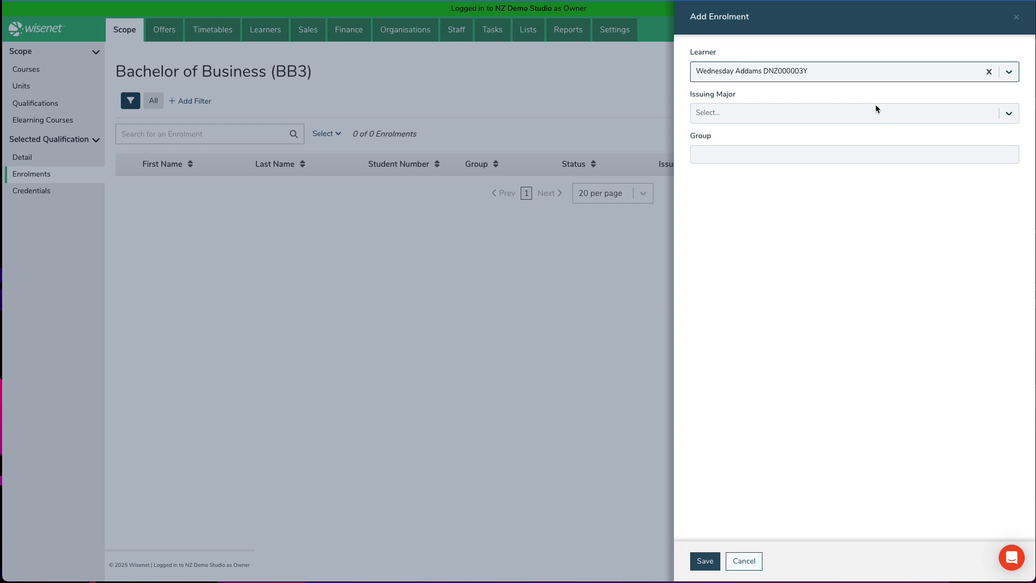
click(873, 108)
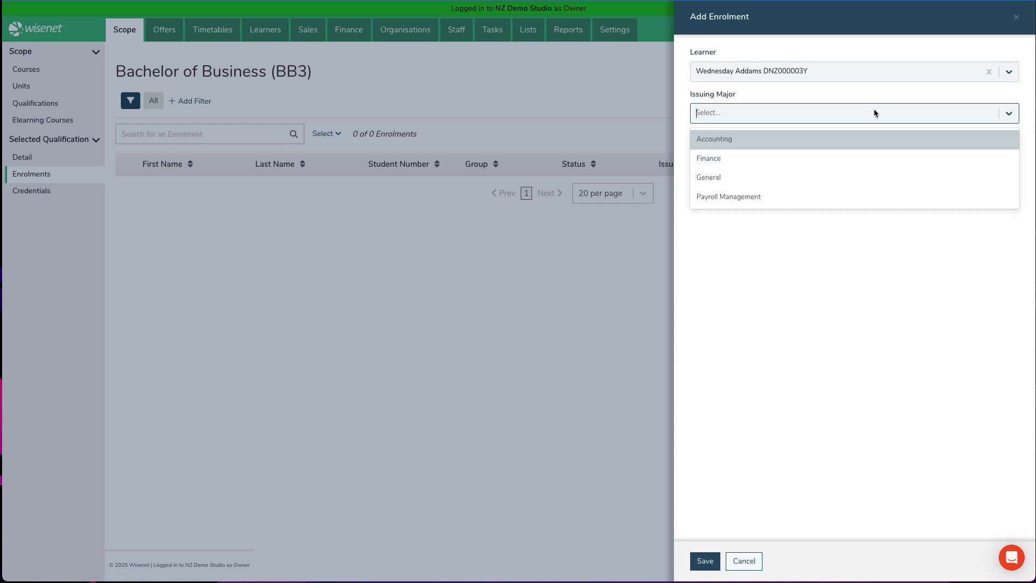
click(870, 158)
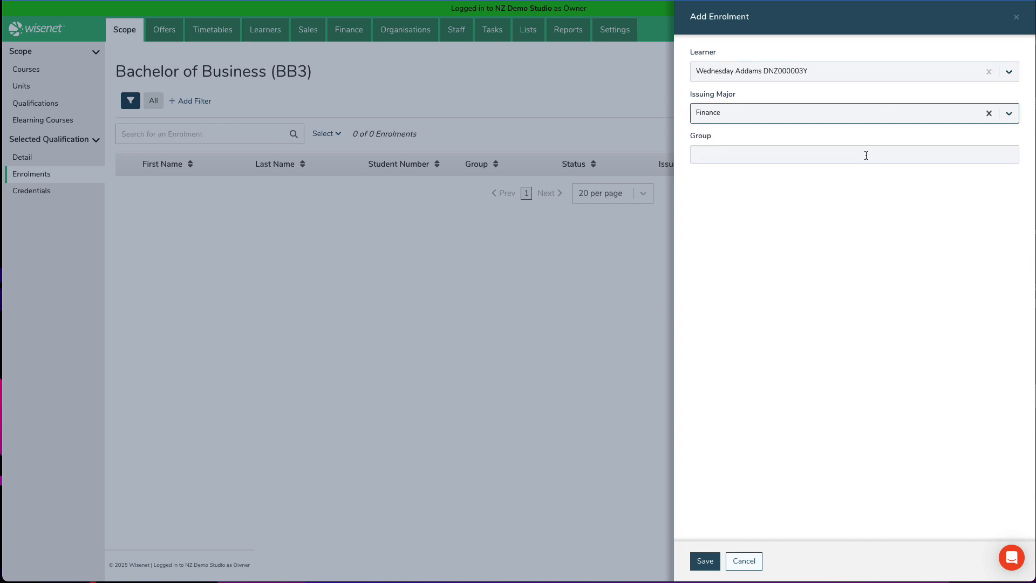
click(809, 157)
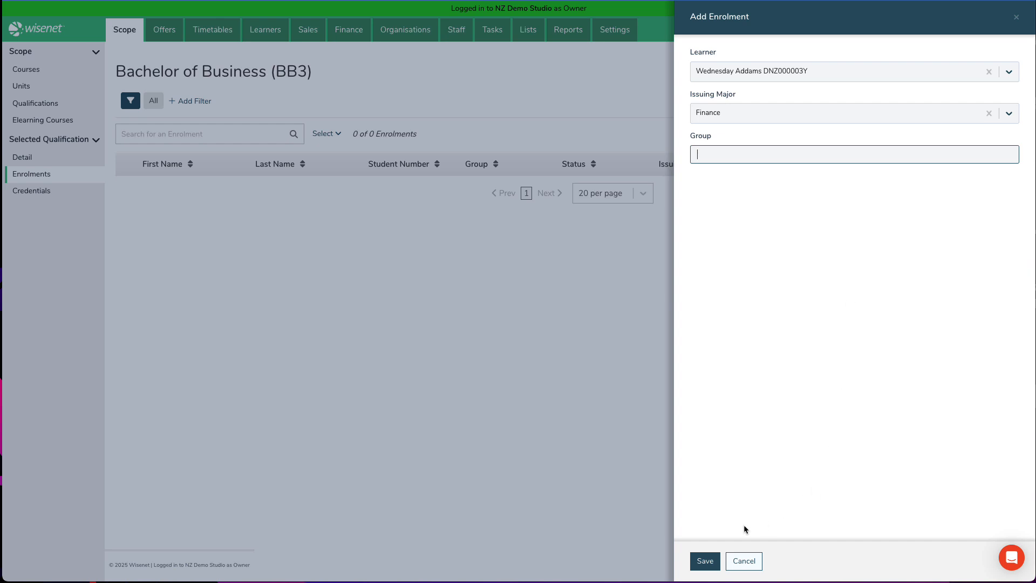
click(702, 562)
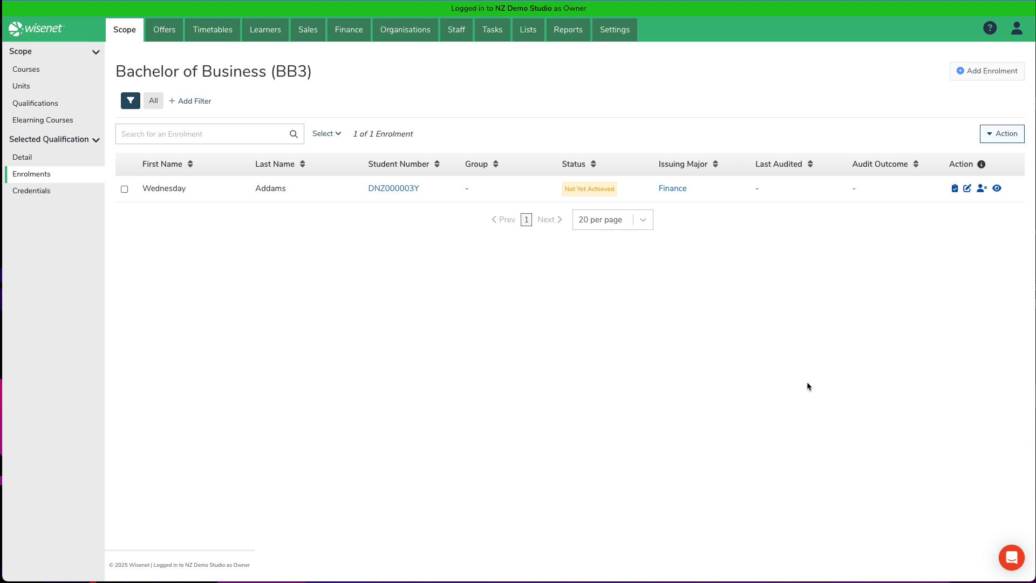
Open the course enrolments of course offer NZ3213-2025 and select the first four learners
click(161, 31)
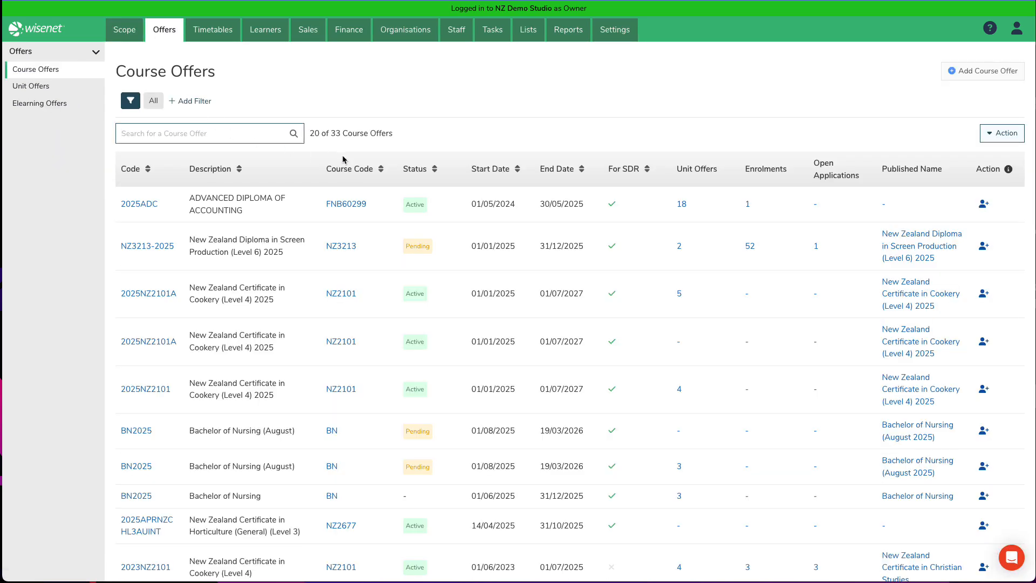
click(750, 246)
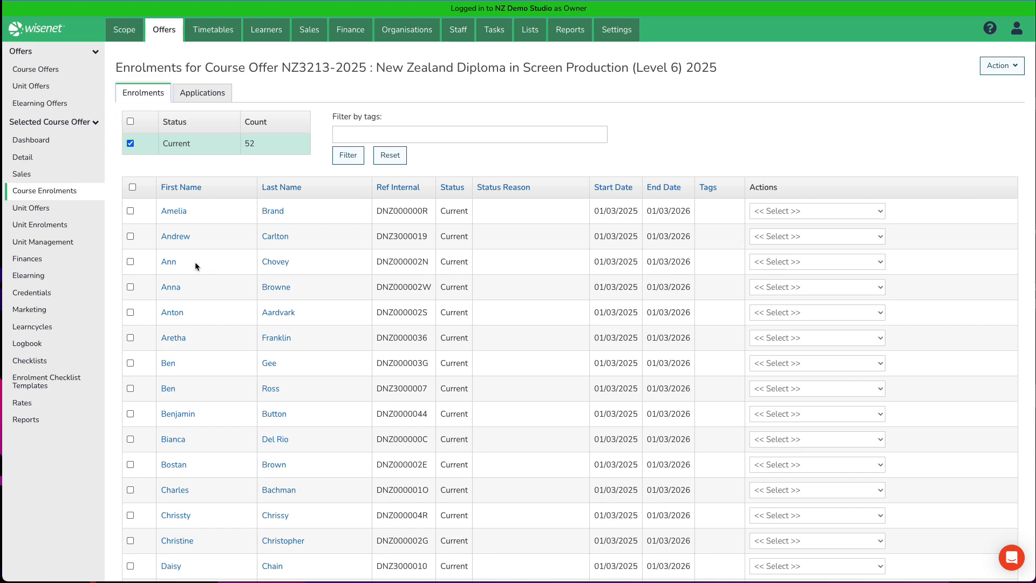
click(130, 211)
click(130, 235)
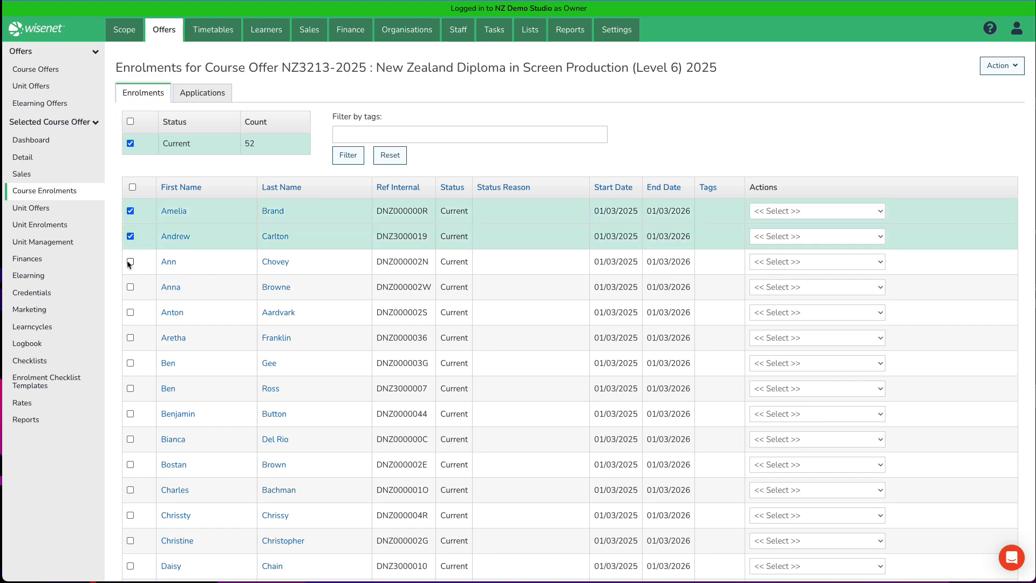
click(130, 261)
click(130, 287)
Bulk enrol the four selected learners in the qualification BB3 | Bachelor of Business (3yr degree)
scroll(251, 277, down, 10)
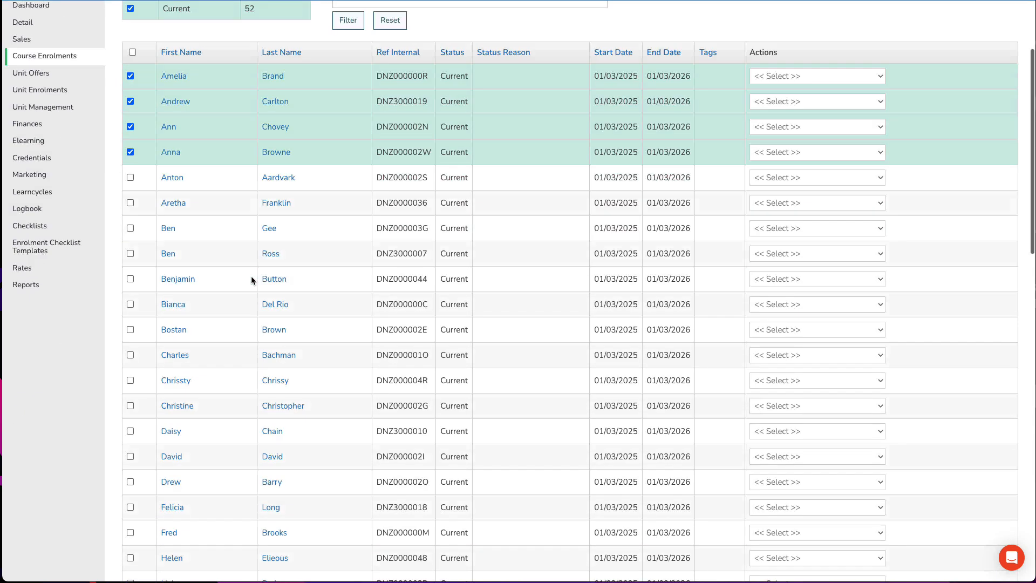
scroll(251, 279, down, 10)
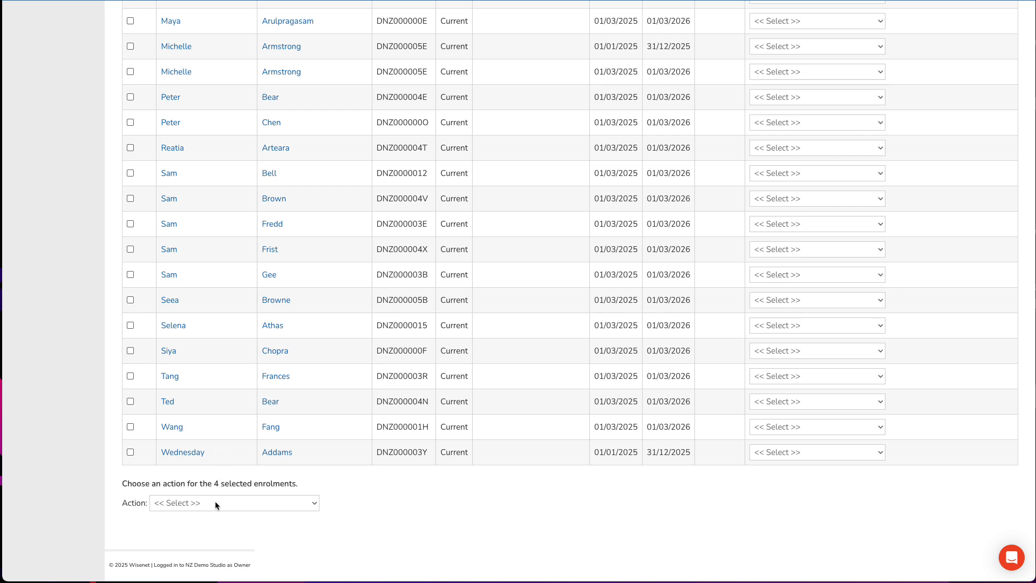
click(214, 502)
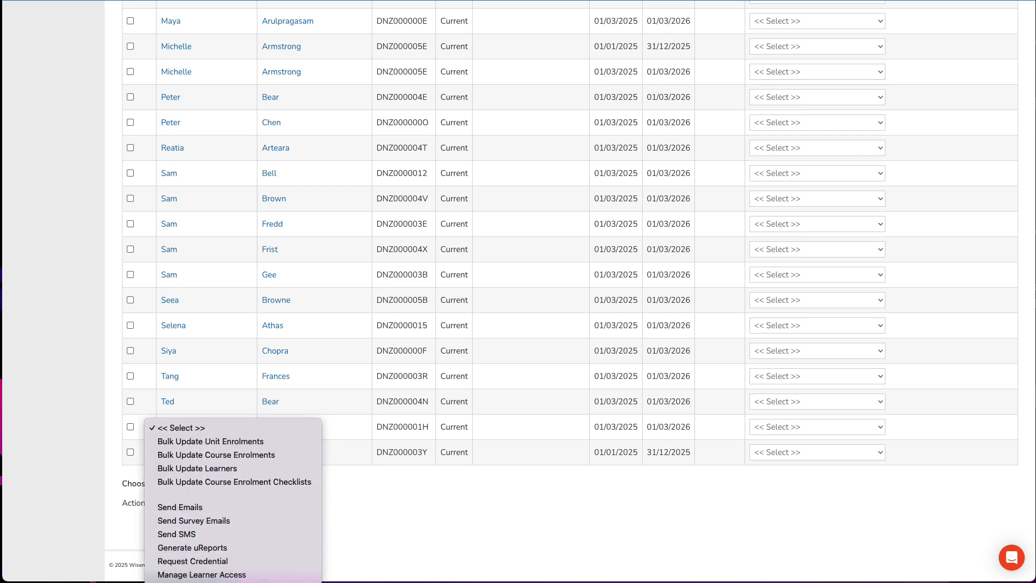
click(215, 578)
scroll(213, 557, down, 2)
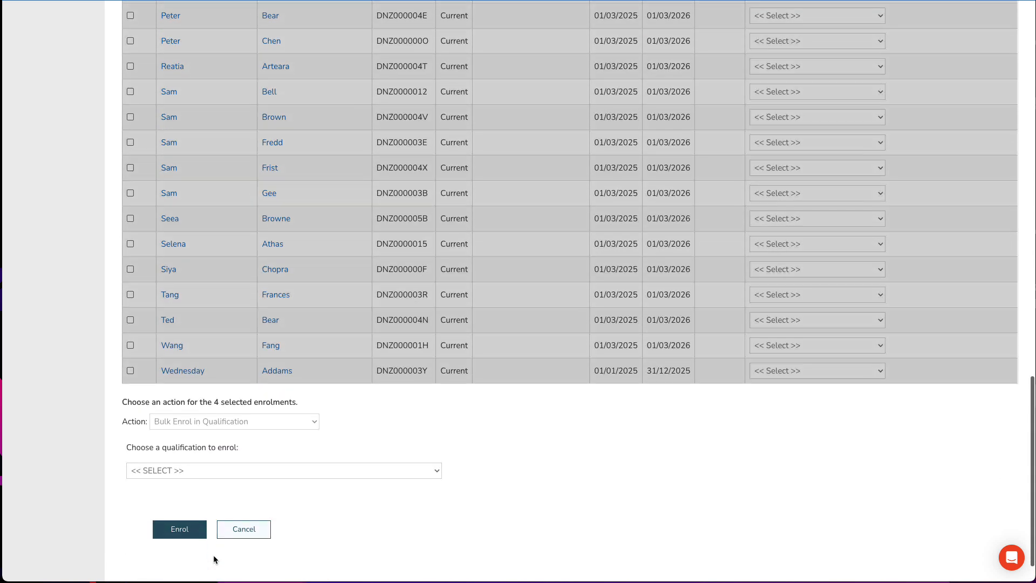
click(218, 450)
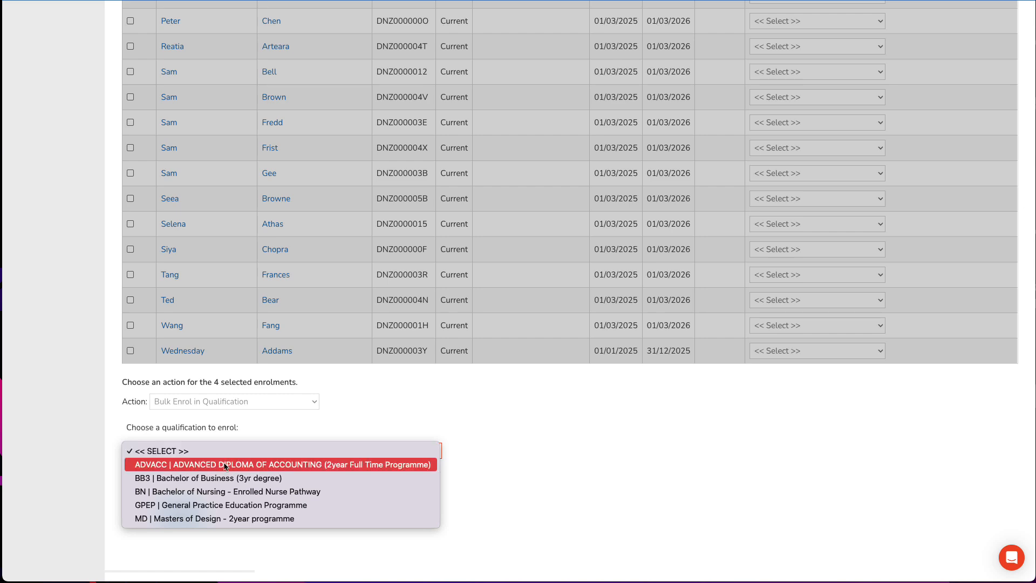
click(208, 478)
click(181, 510)
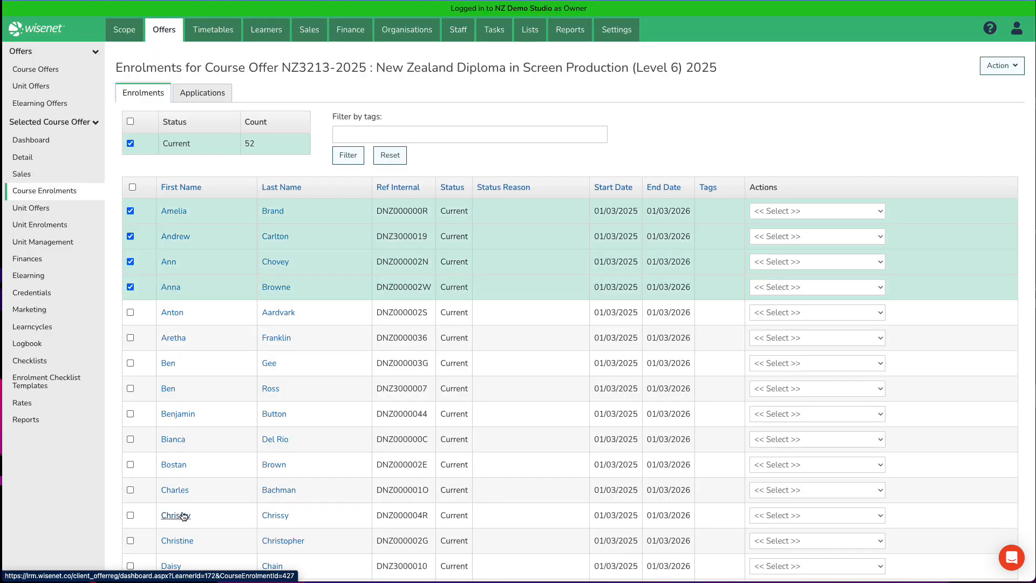
Return to the qualifications in Scope and open the enrolments of the Bachelor of Business
click(117, 28)
click(65, 108)
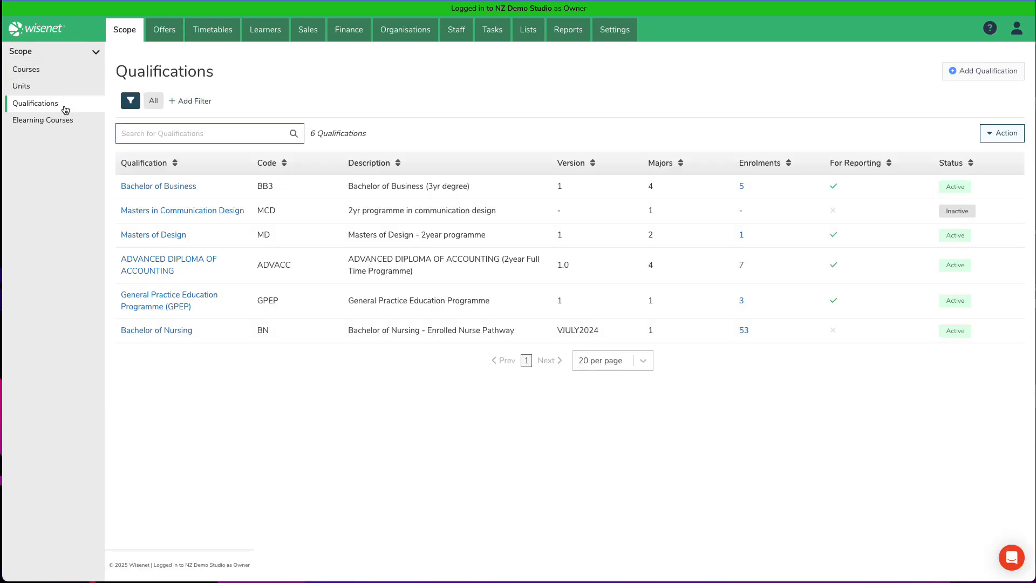
click(144, 187)
click(65, 182)
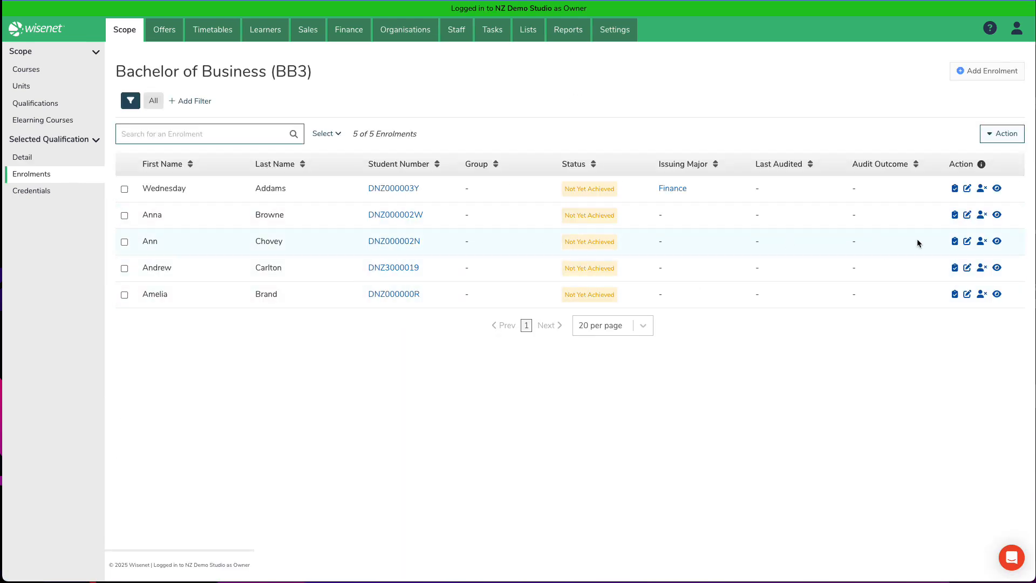
Set the issuing major of the second listed enrolment to Accounting, then update and audit it
click(967, 215)
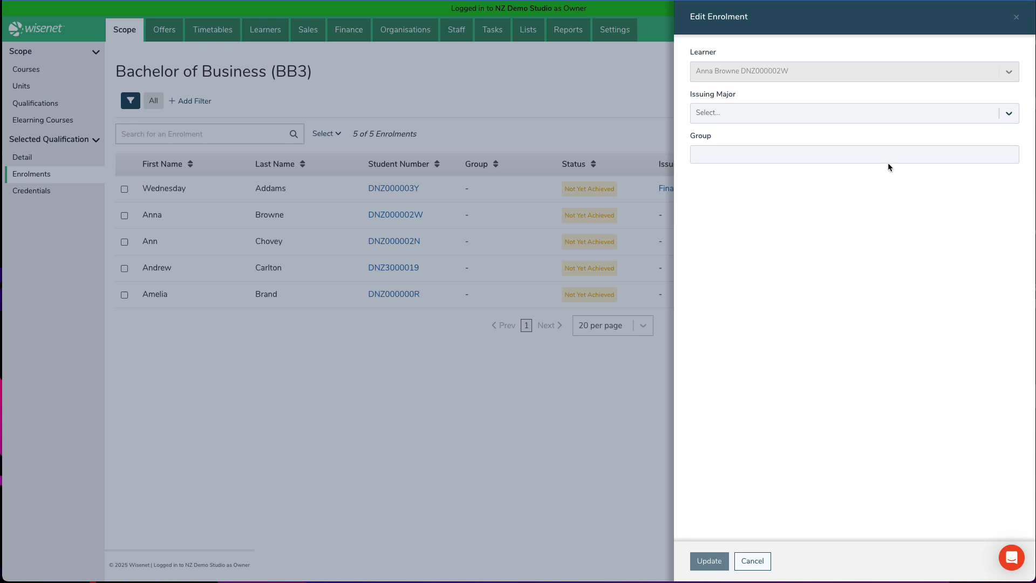
click(824, 116)
click(816, 141)
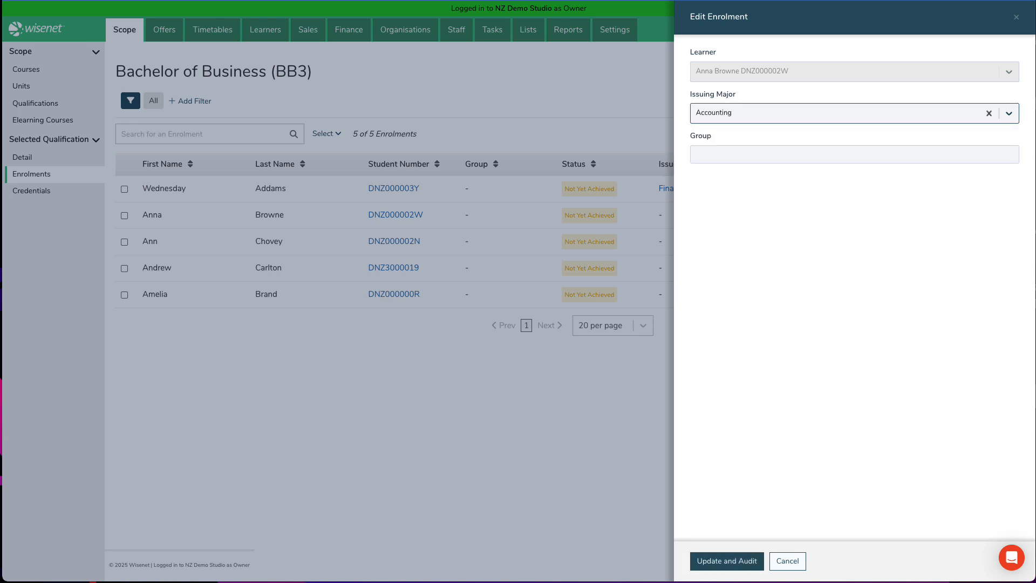
click(727, 561)
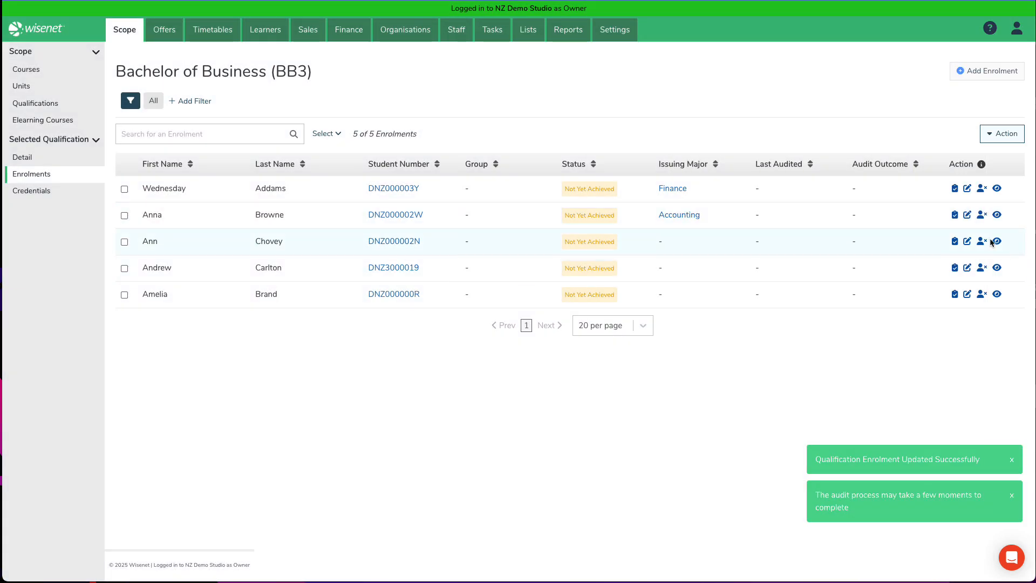
Set the issuing major of the third listed enrolment to Finance, then update and audit it
click(967, 241)
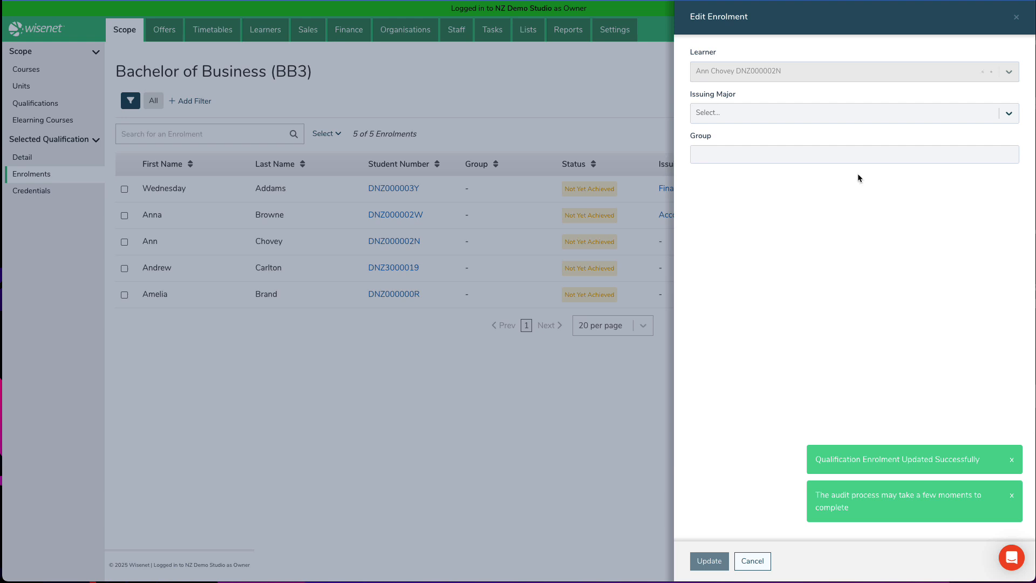
click(816, 113)
click(775, 156)
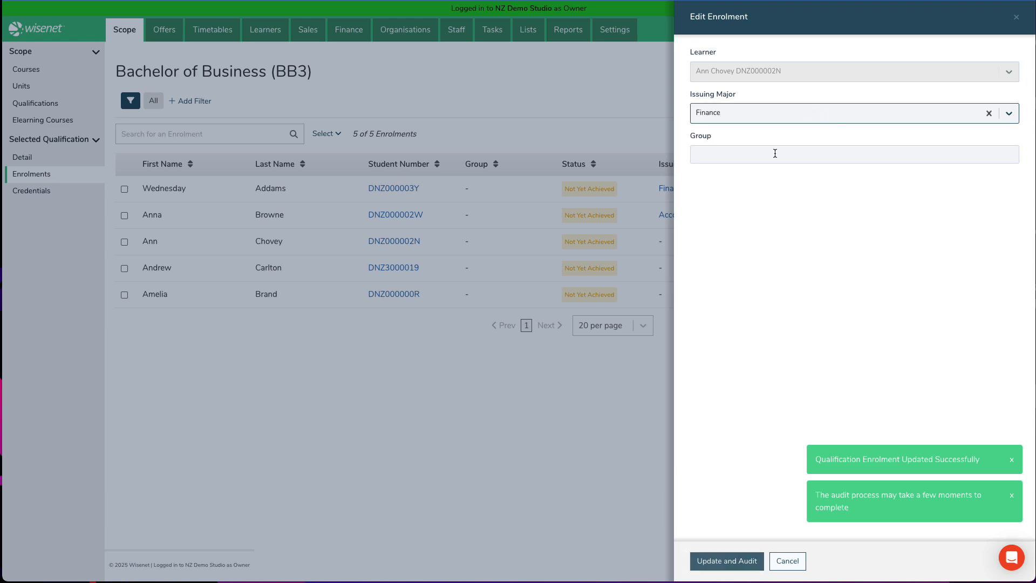
click(727, 565)
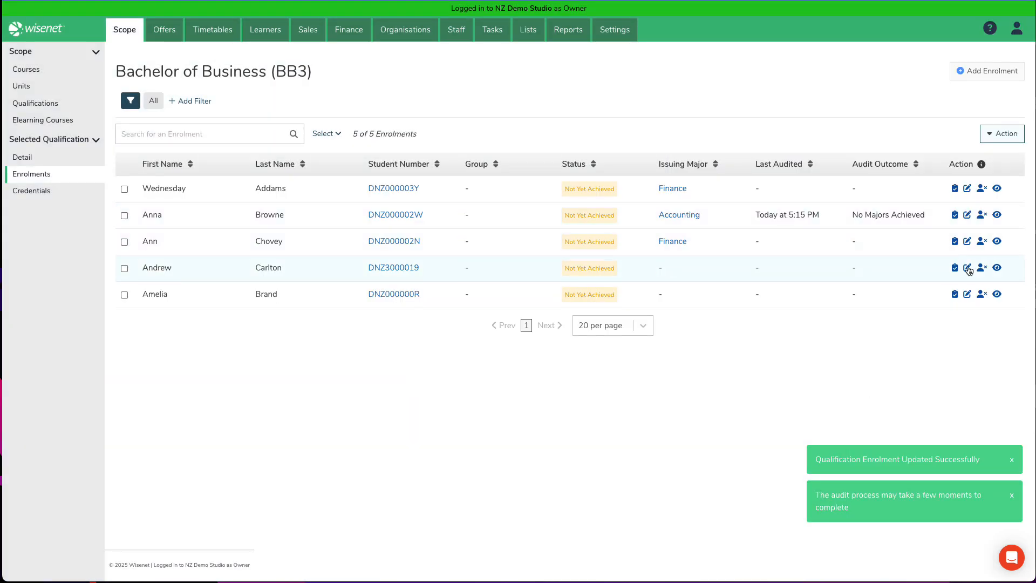
Set the issuing major of the fourth listed enrolment to Finance, then update and audit it
click(967, 268)
click(794, 121)
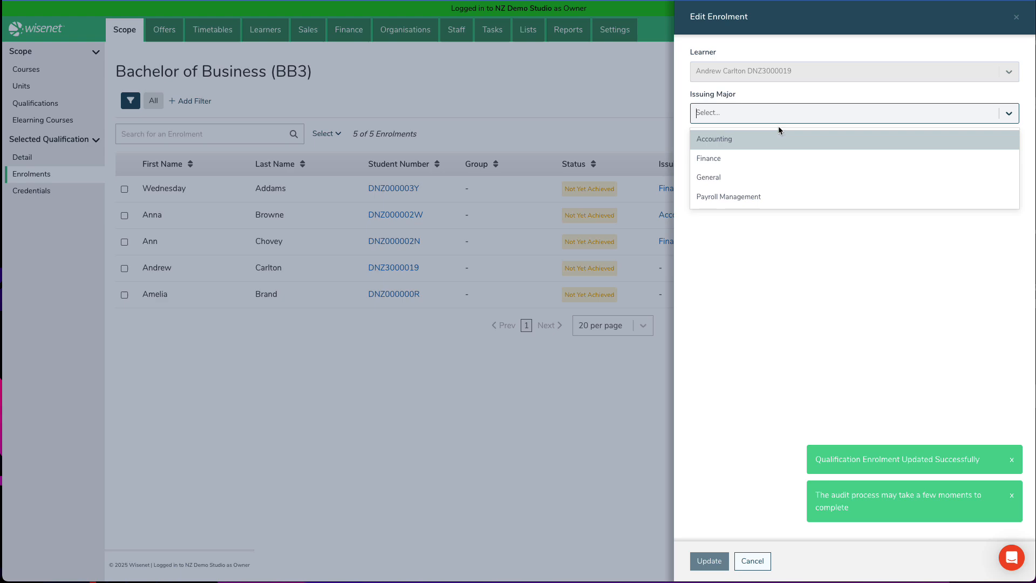
click(768, 163)
click(739, 561)
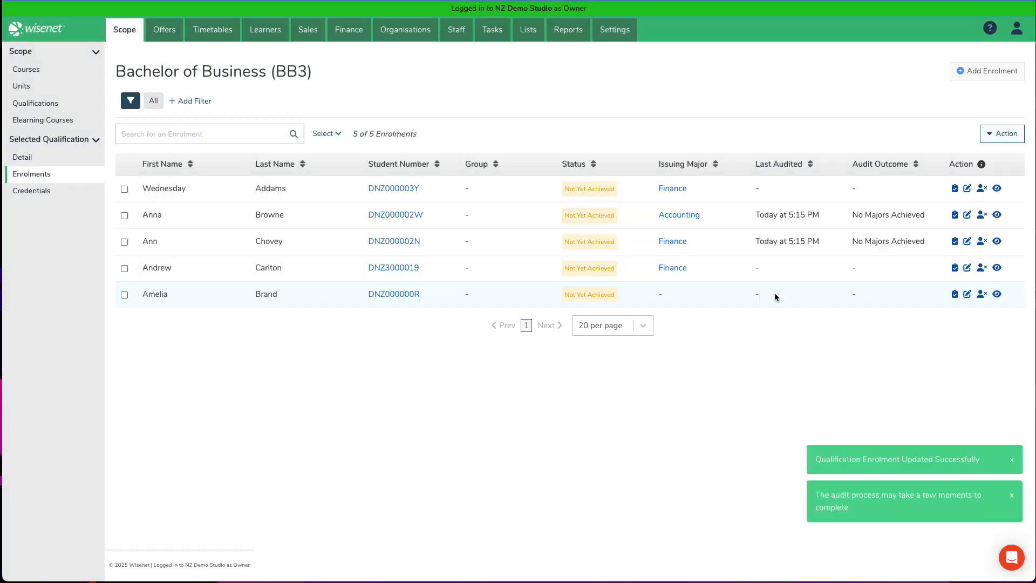
Set the issuing major of the fifth listed enrolment to Payroll Management, then update and audit it
click(967, 295)
click(804, 123)
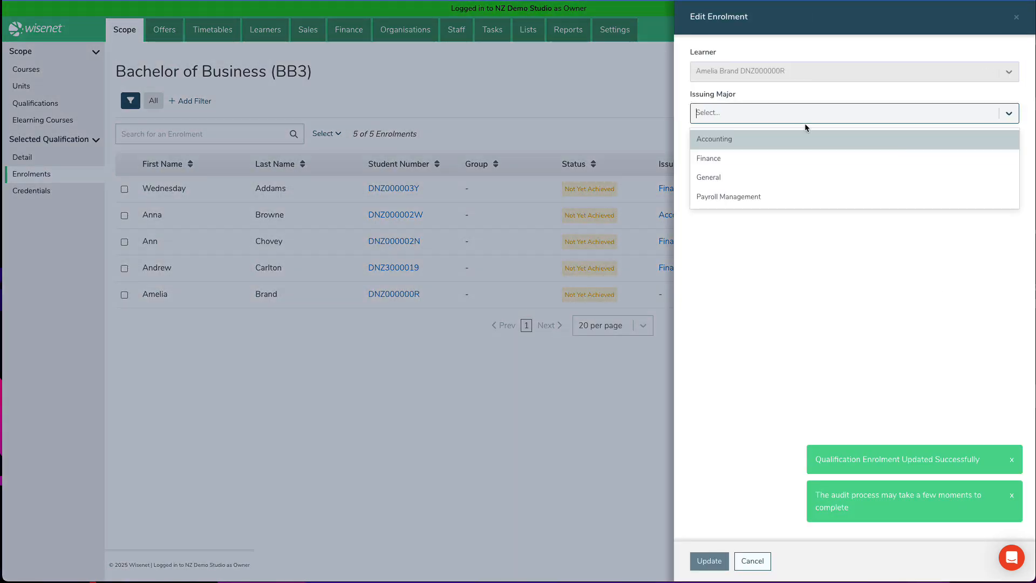
click(724, 199)
click(736, 560)
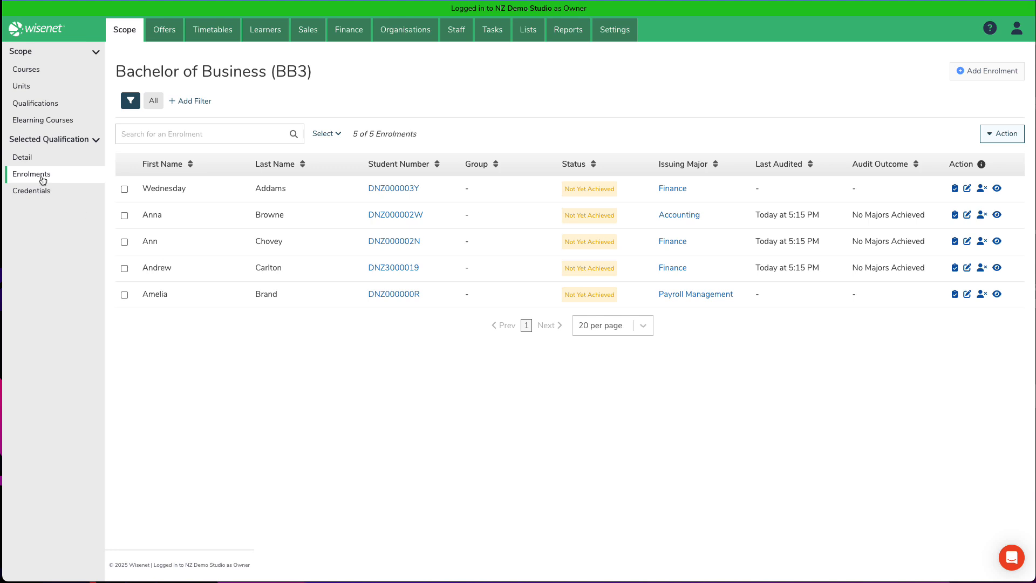
Open the enrolments of the Advanced Diploma of Accounting and audit the third, fourth and last listed enrolments
click(64, 102)
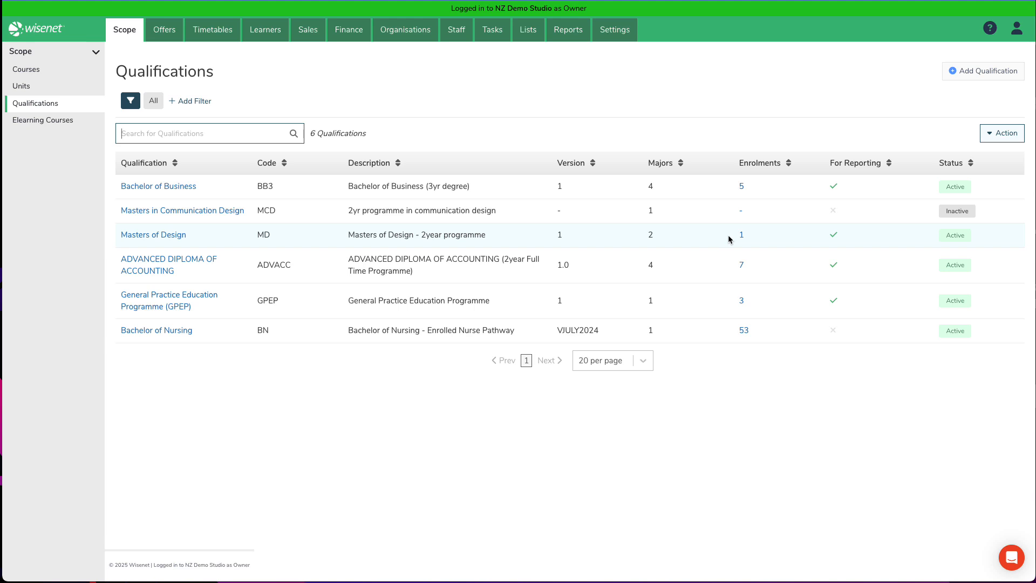
click(141, 261)
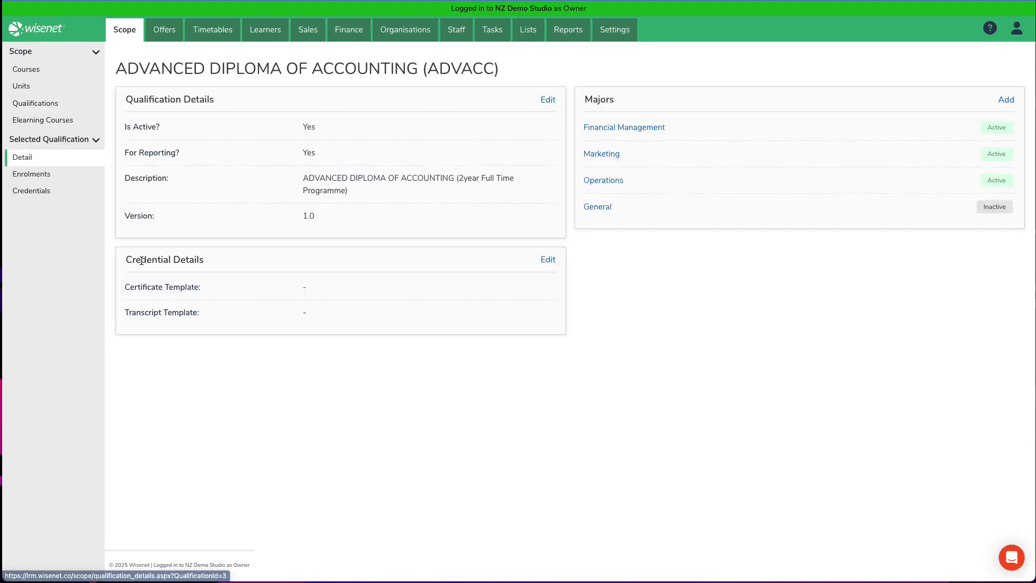
click(62, 181)
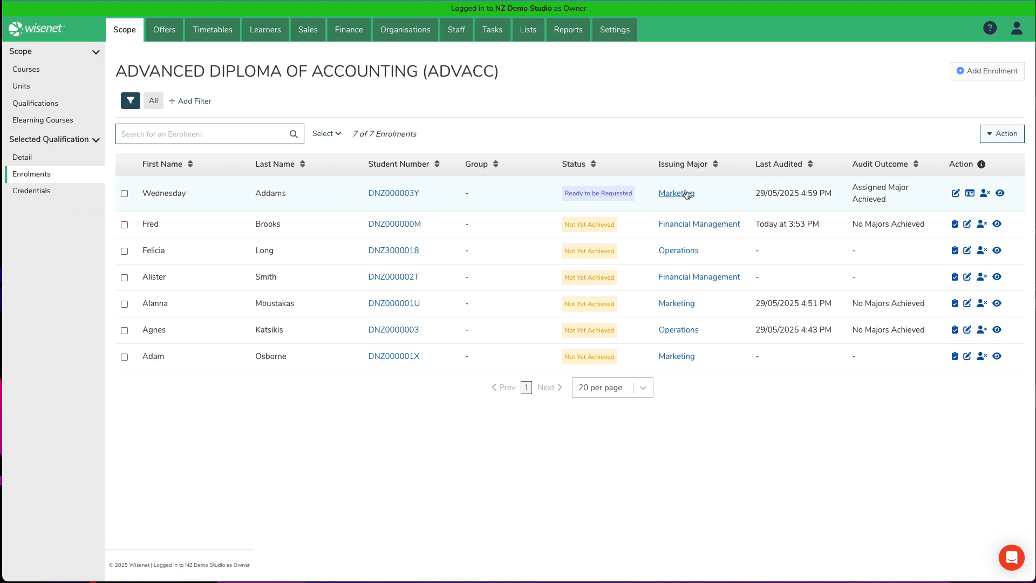
drag(852, 186, 908, 210)
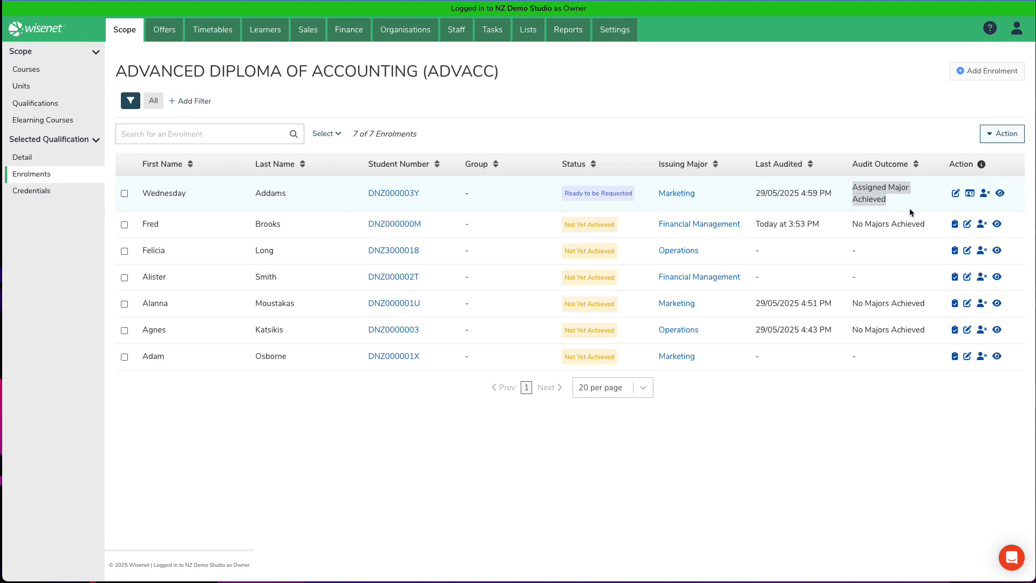
click(954, 251)
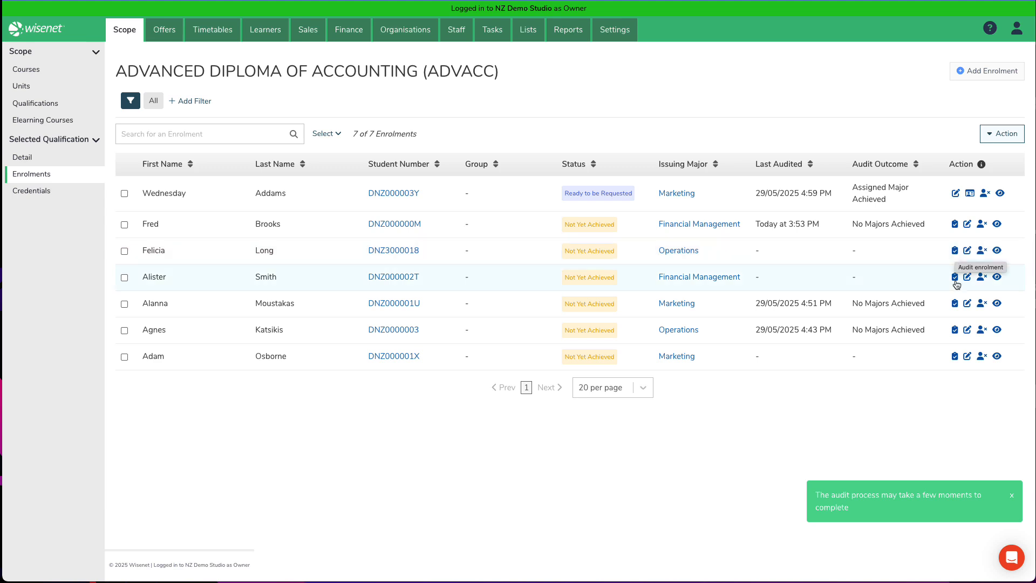
click(954, 277)
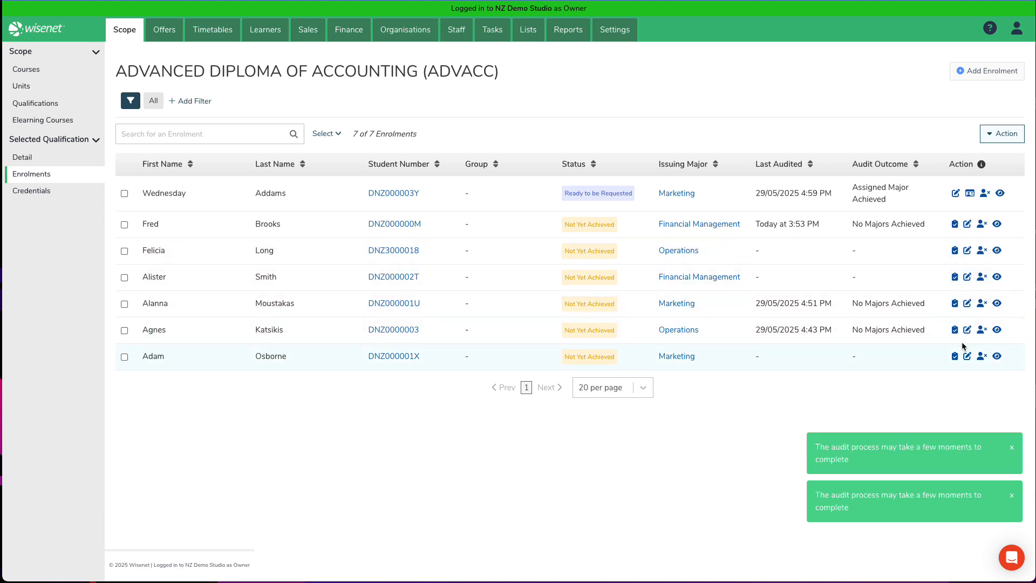
click(955, 357)
Open the LRM application settings and check the Auto Qual Audit option
right_click(575, 100)
click(587, 131)
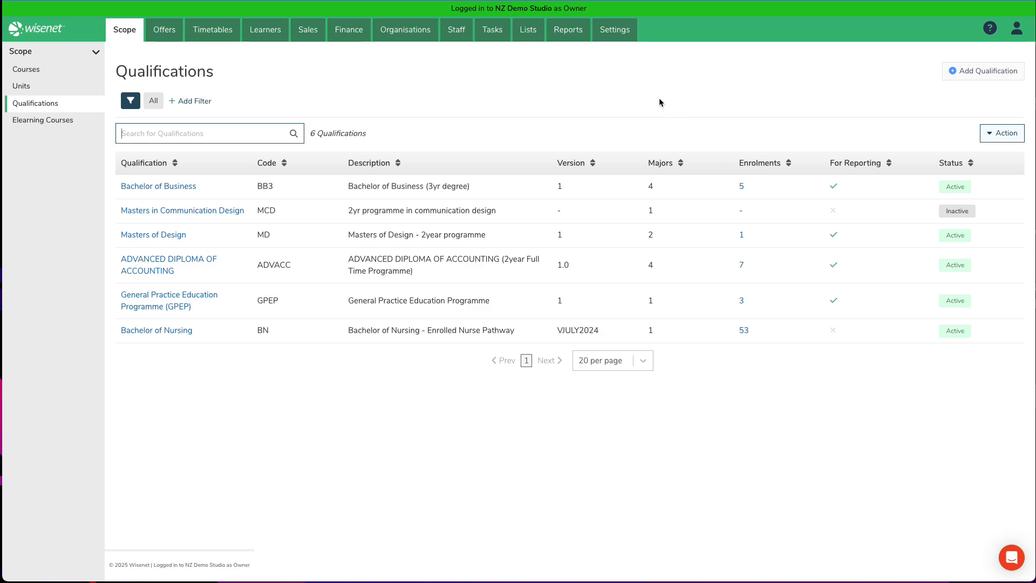
click(618, 38)
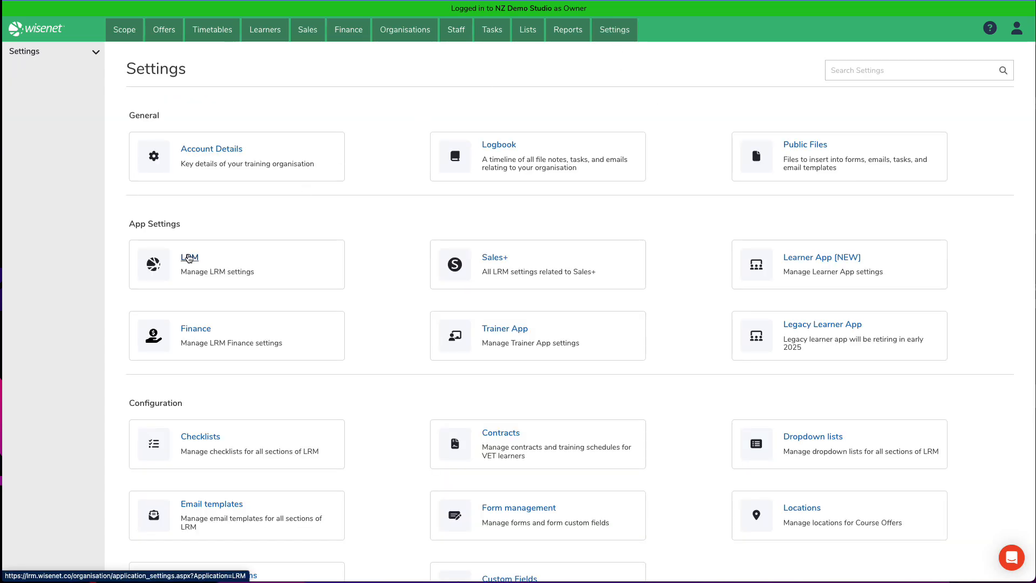
click(189, 258)
scroll(407, 199, down, 2)
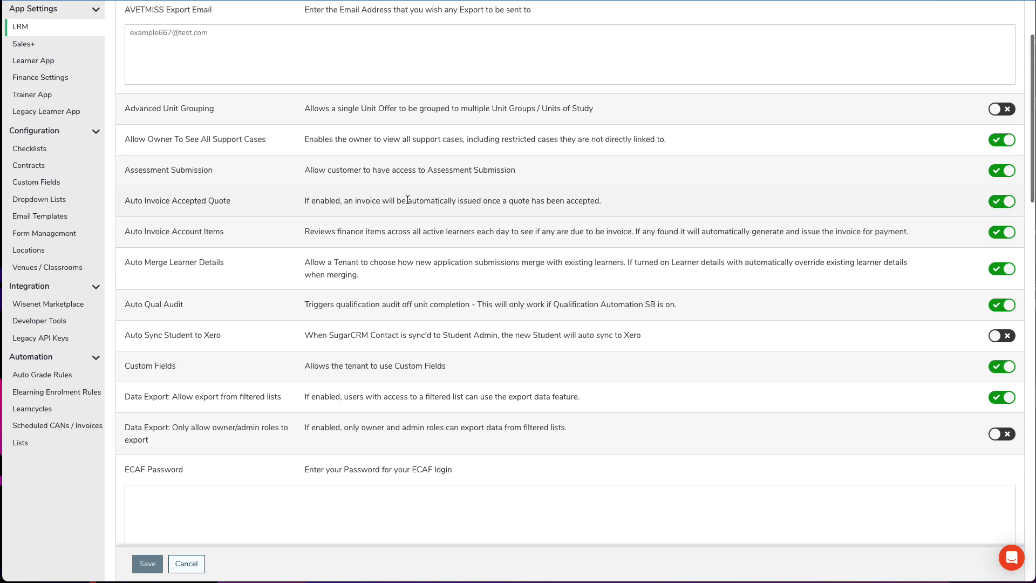
drag(192, 303, 119, 299)
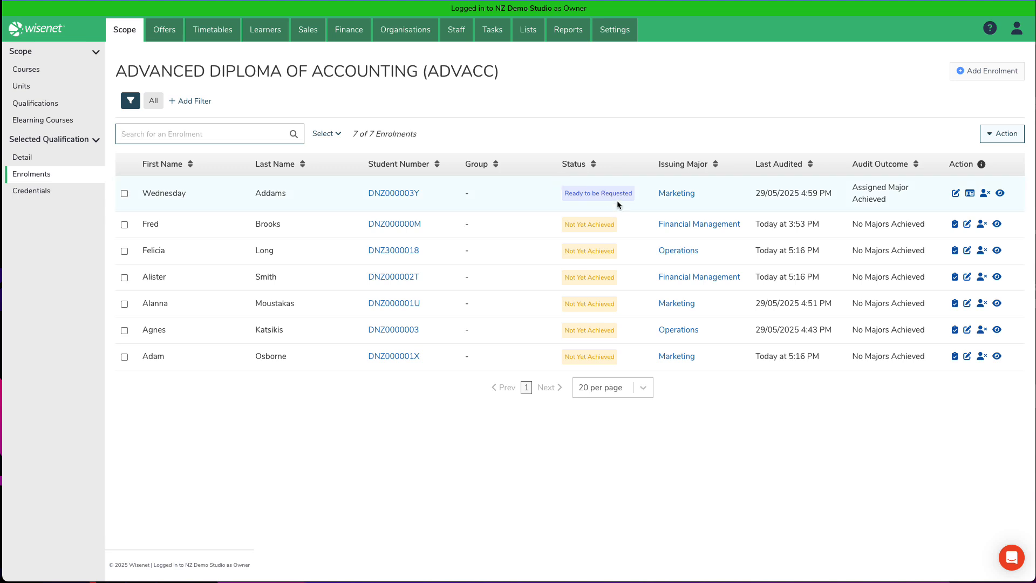
Examine the credential choices in the credential request for the first Advanced Diploma of Accounting enrolment, then close the request without saving
click(971, 192)
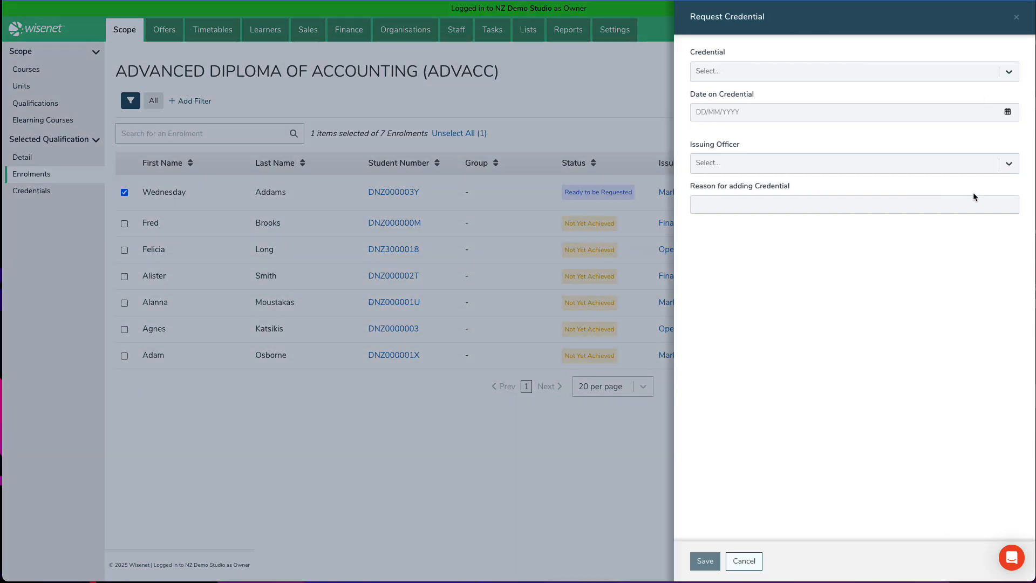
click(793, 79)
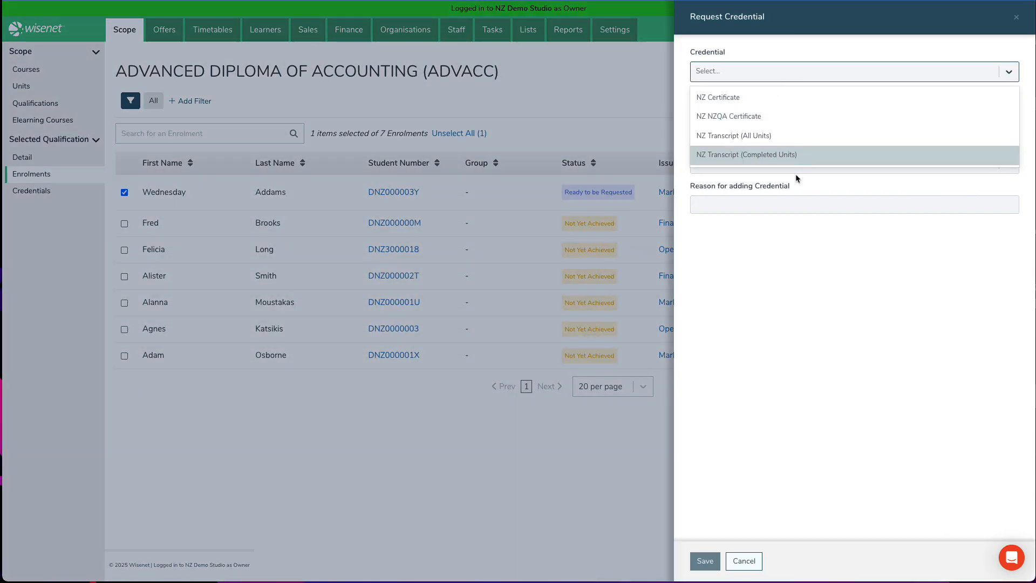
click(795, 237)
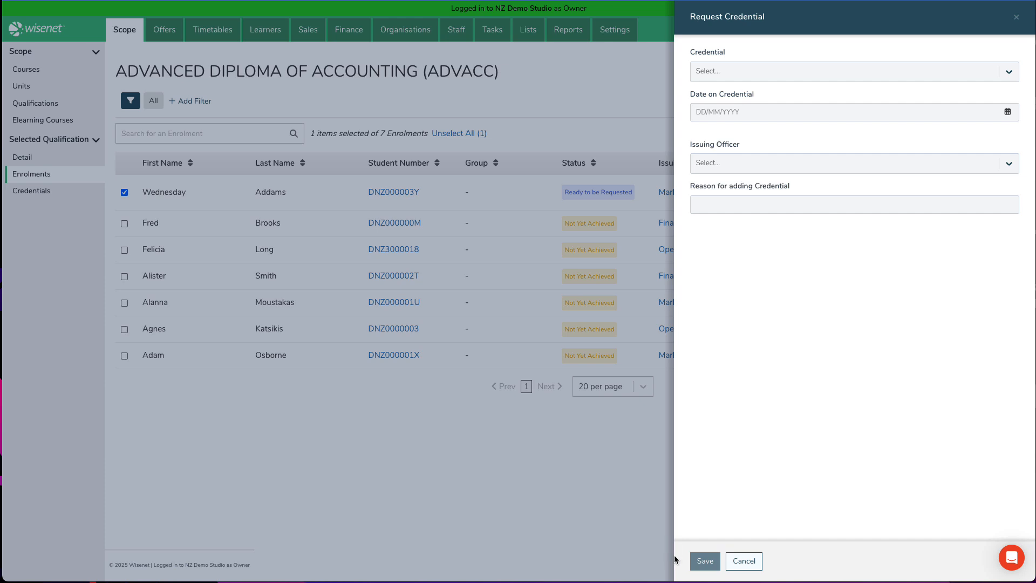
click(501, 525)
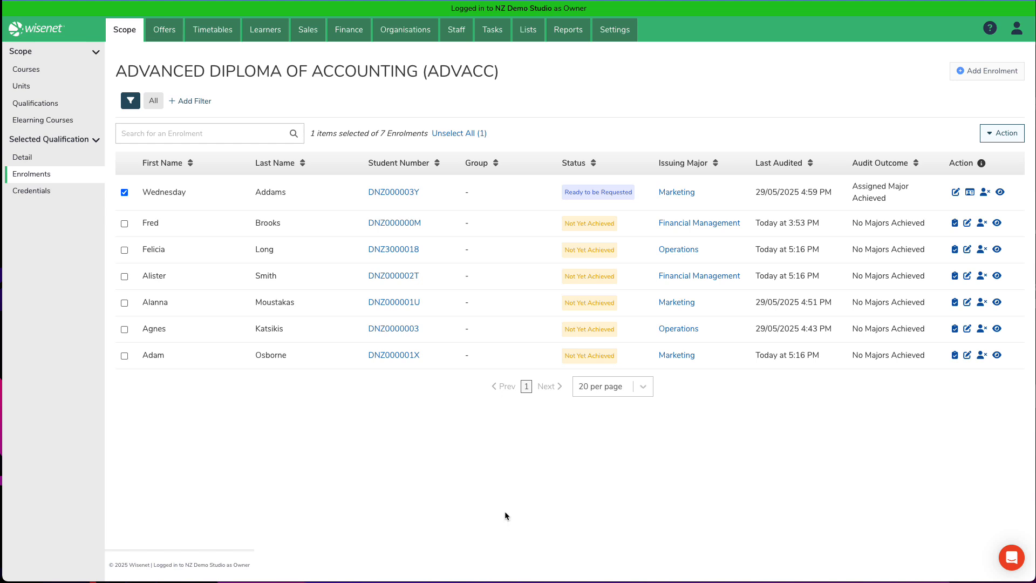
Open course NZ2596 from the second page of Scope courses and view its list of units
click(54, 72)
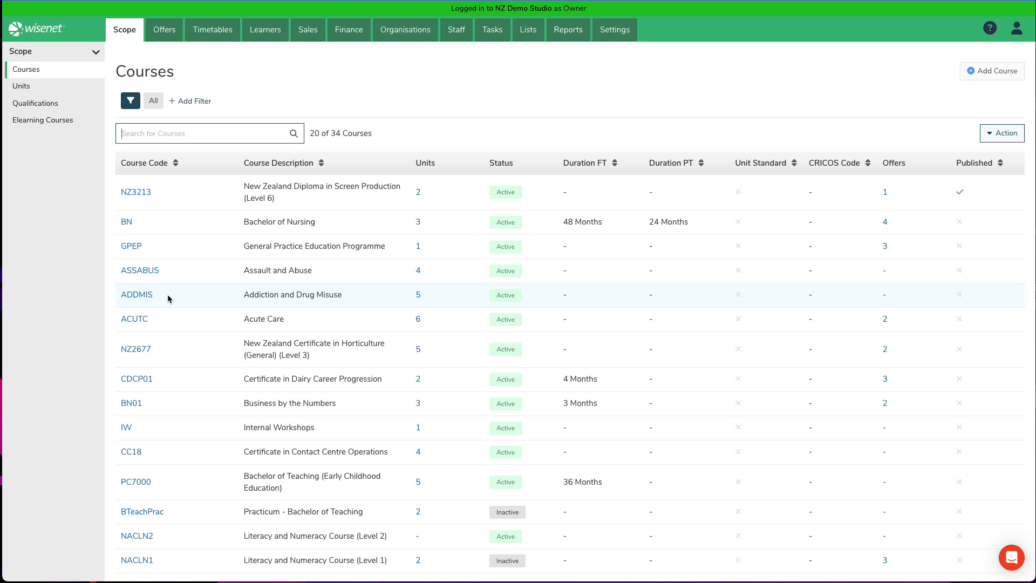
scroll(168, 295, down, 2)
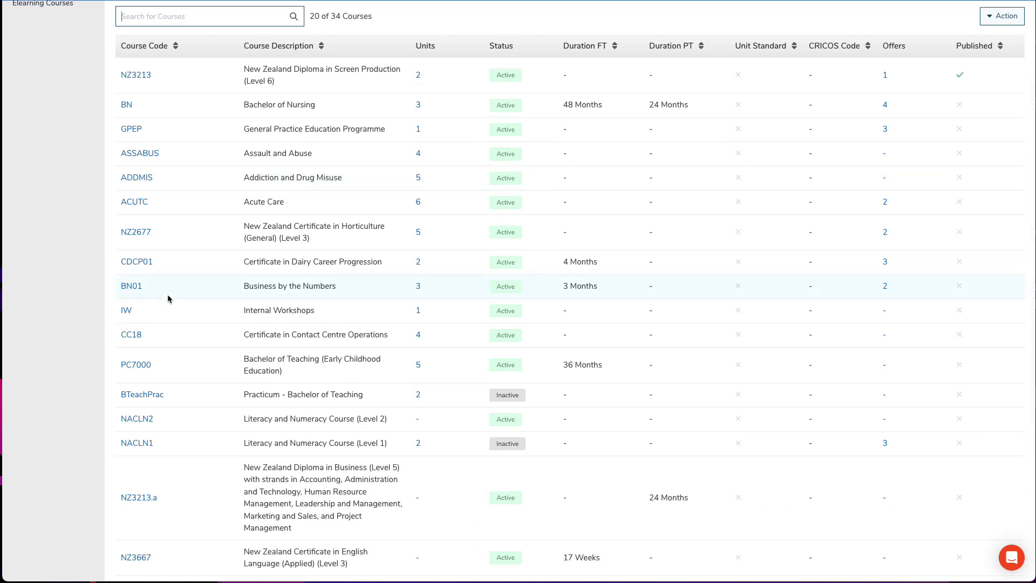
scroll(168, 299, down, 3)
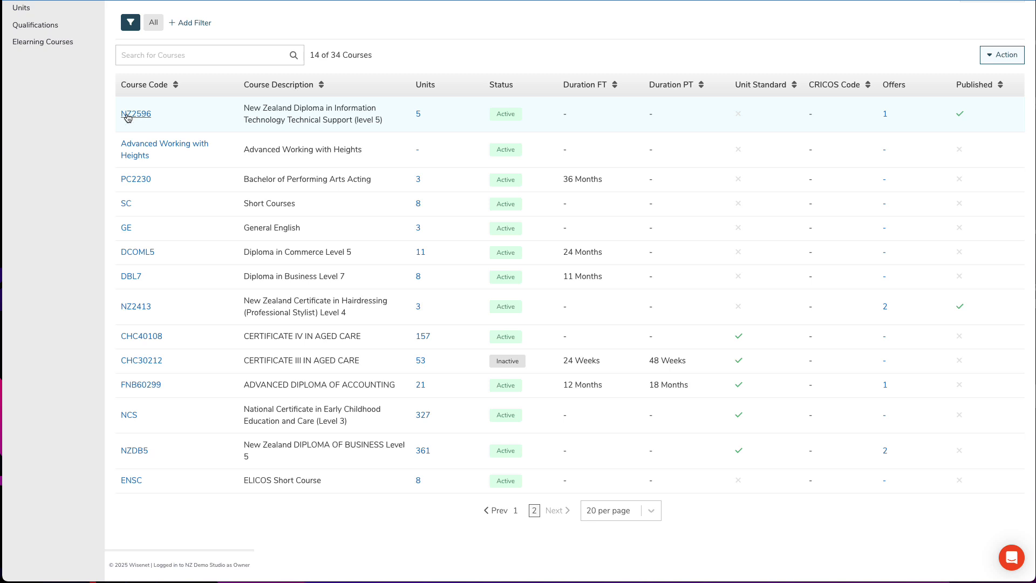
click(129, 113)
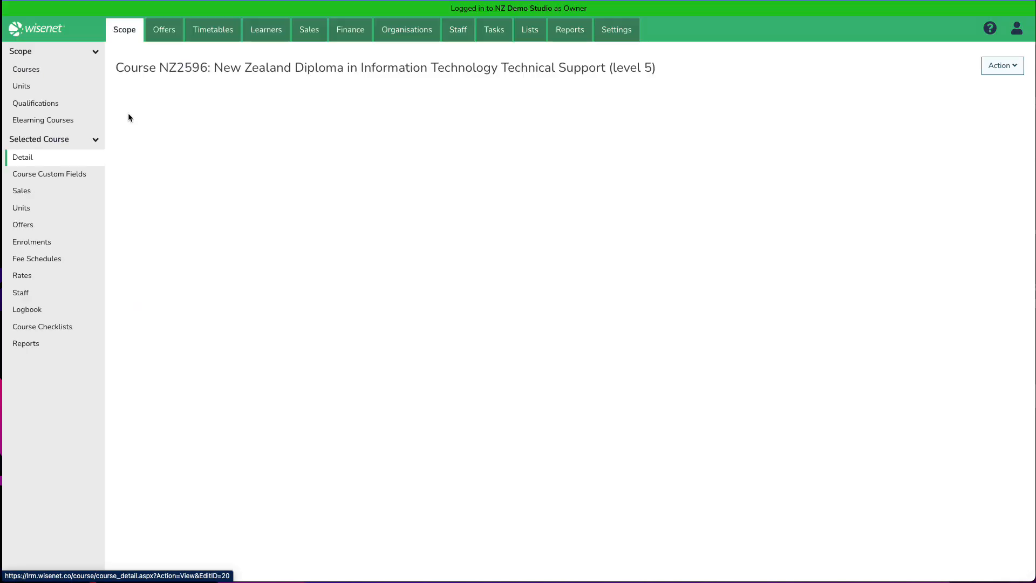
click(56, 208)
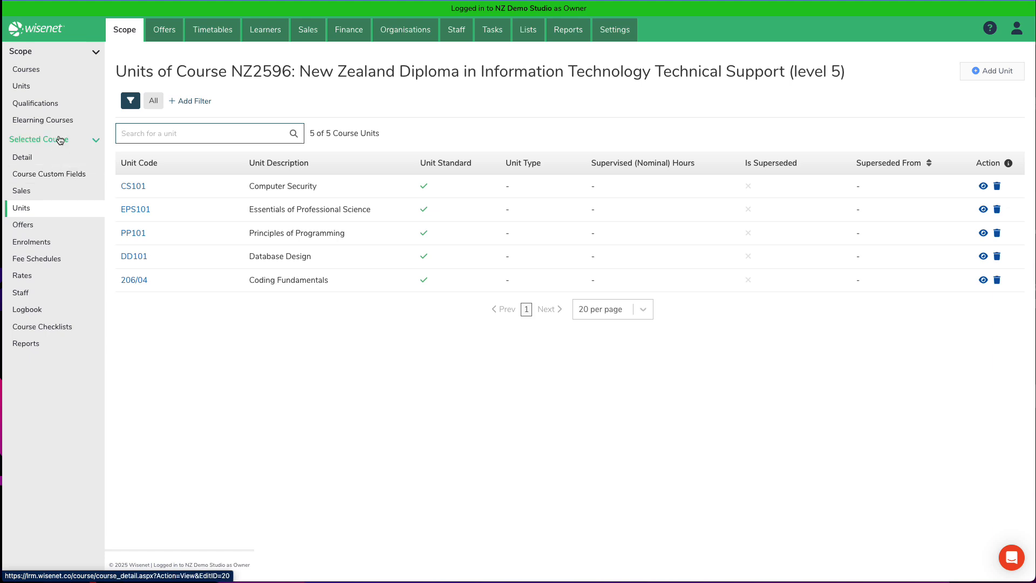
Return to the courses in Scope and start a new course, going through its code and description fields
click(54, 76)
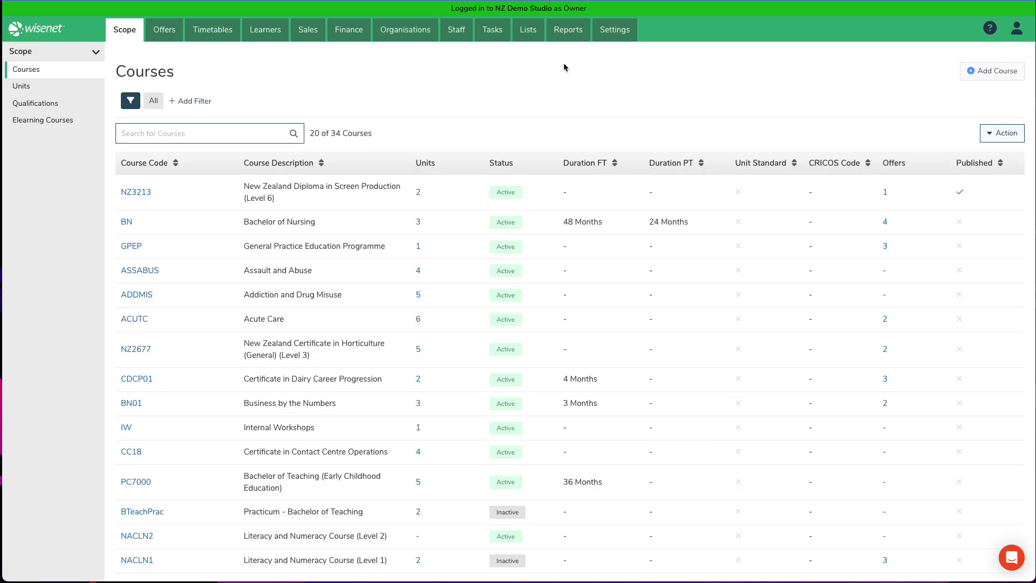
click(979, 70)
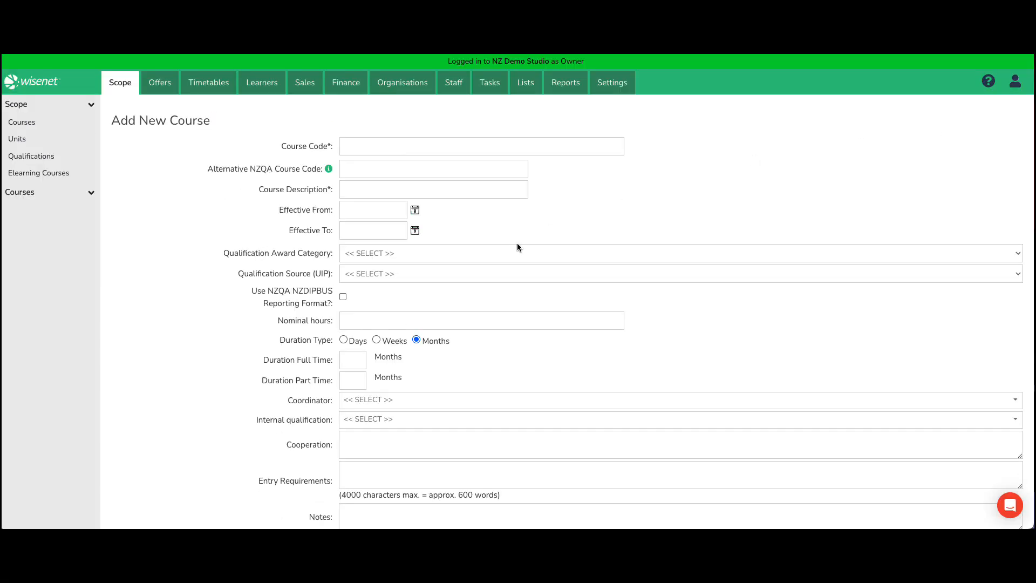
click(373, 145)
key(Tab)
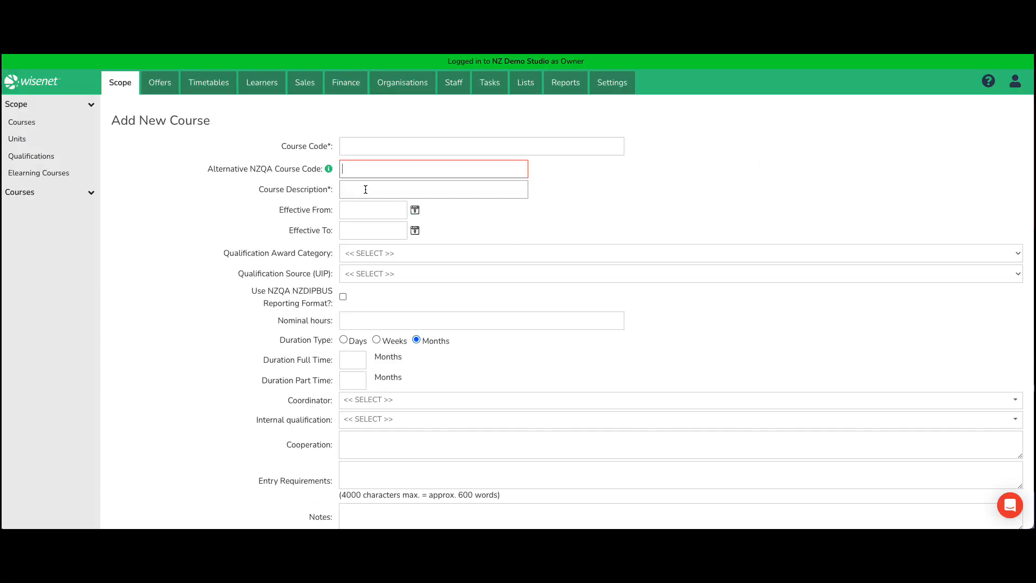
click(366, 190)
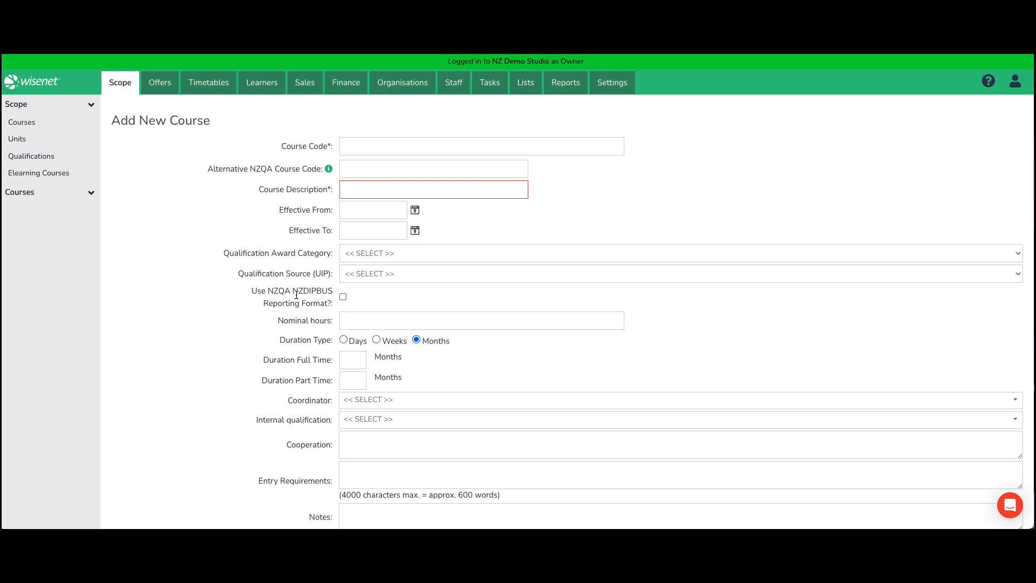
Set the new course's qualification to BN | Bachelor of Nursing - Enrolled Nurse Pathway, then proceed to saving it and managing its units
scroll(297, 295, down, 3)
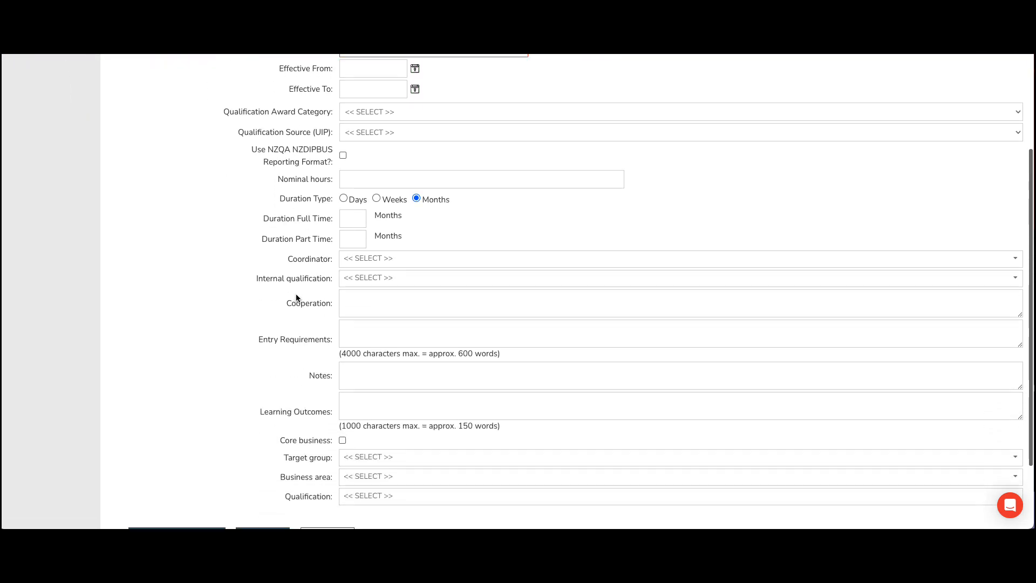
scroll(296, 296, down, 2)
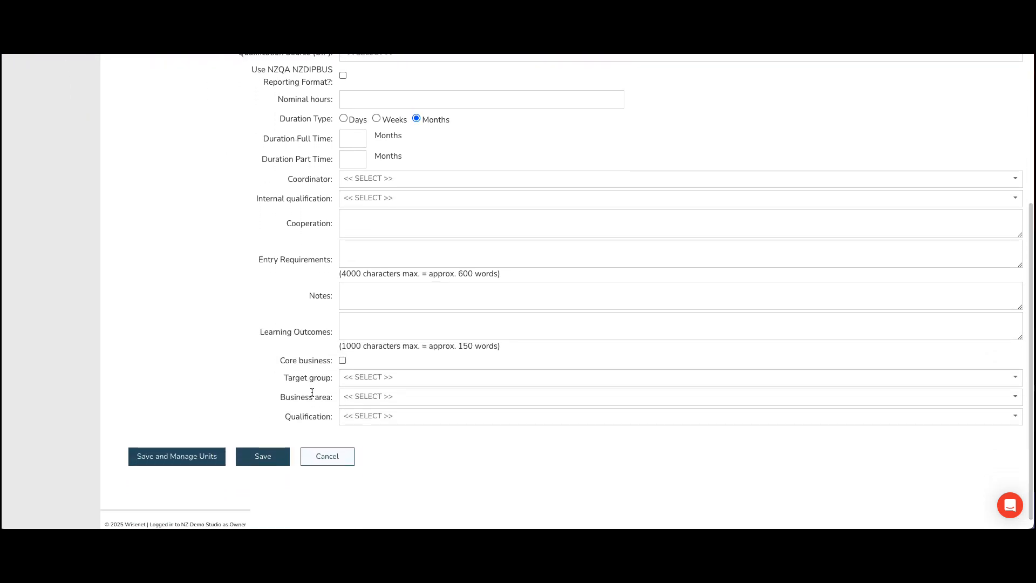
click(367, 415)
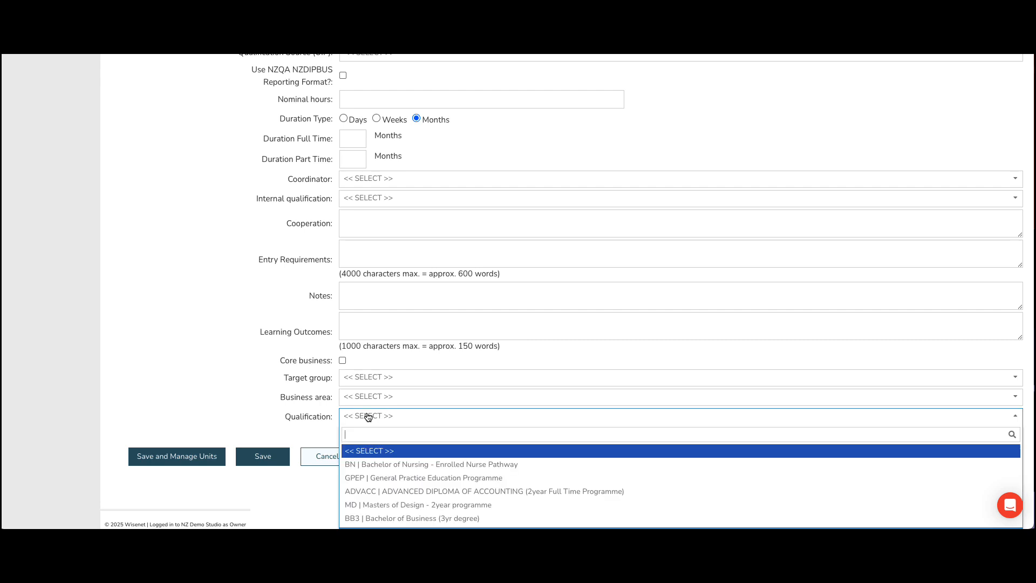
click(403, 465)
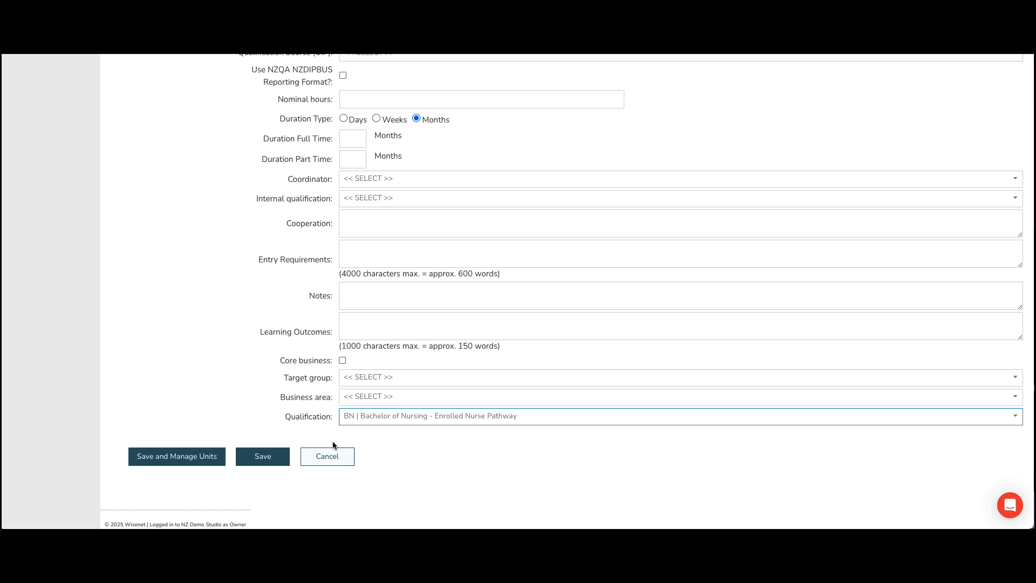
click(181, 456)
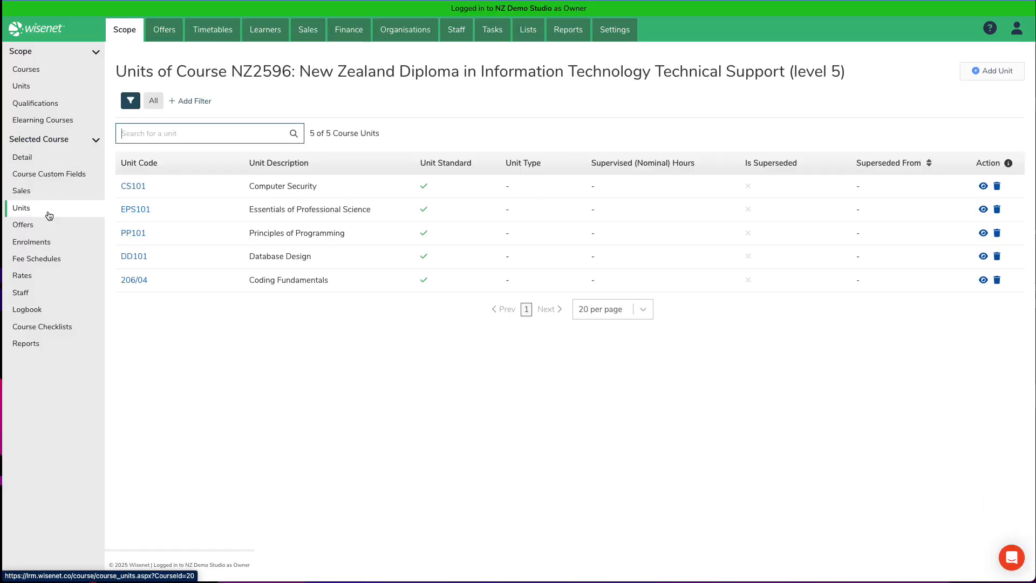
Start adding a unit to course NZ2596 and select the existing unit BUS419 | Business Computing
click(981, 72)
click(413, 338)
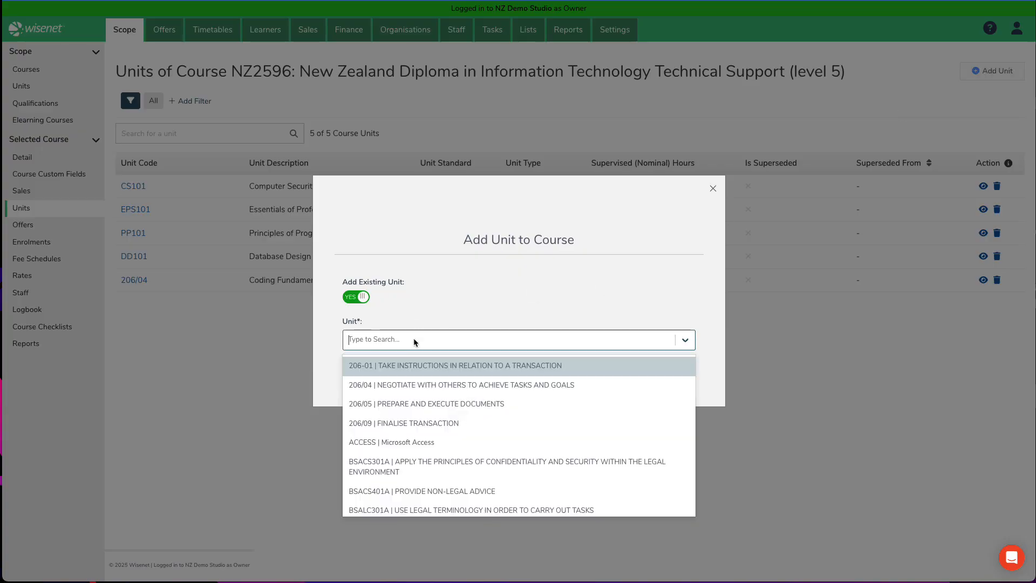
text(computing)
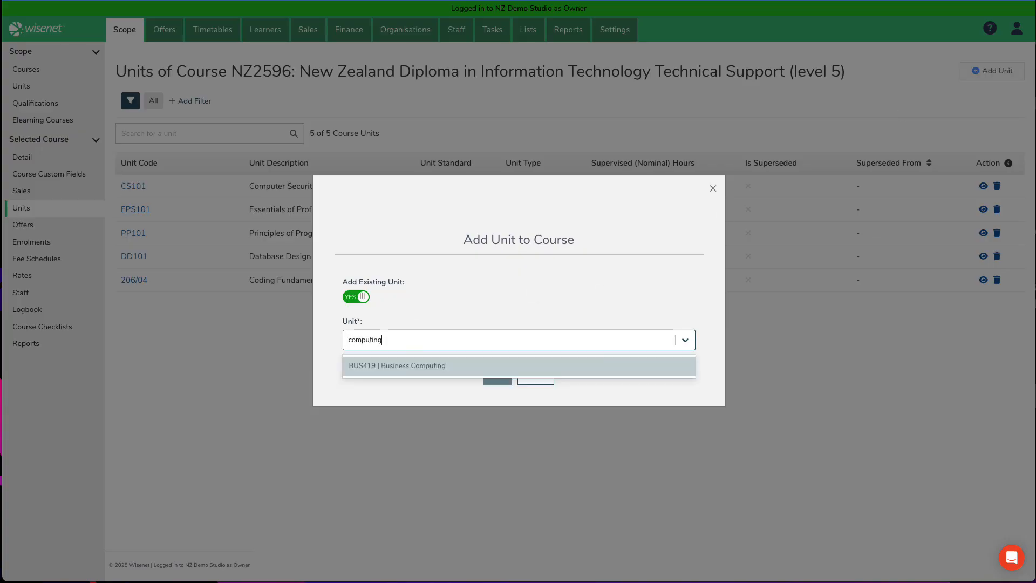
click(420, 367)
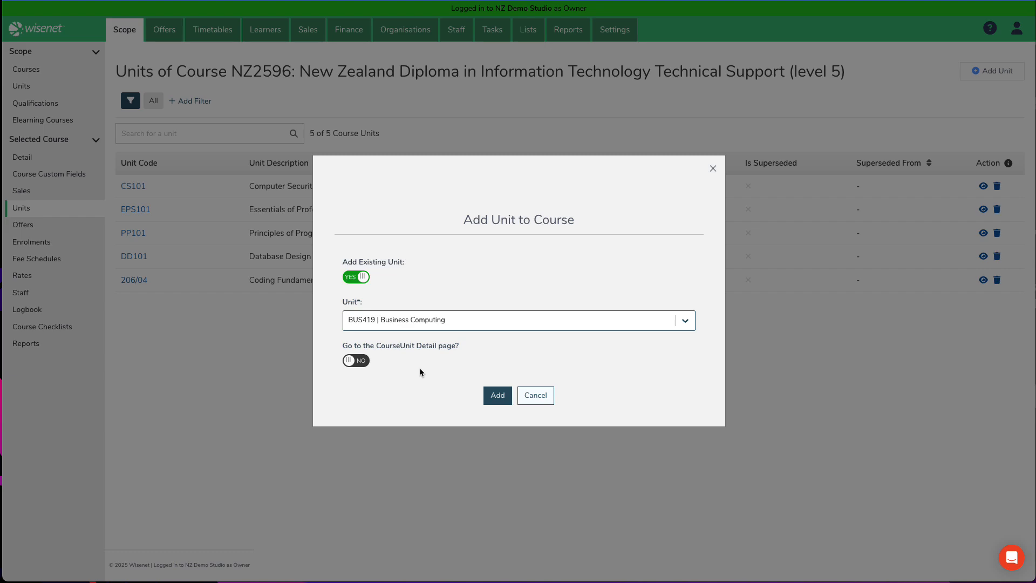
Switch to creating a new unit instead, examine the fields of the new unit form, then return to the courses without saving
click(355, 277)
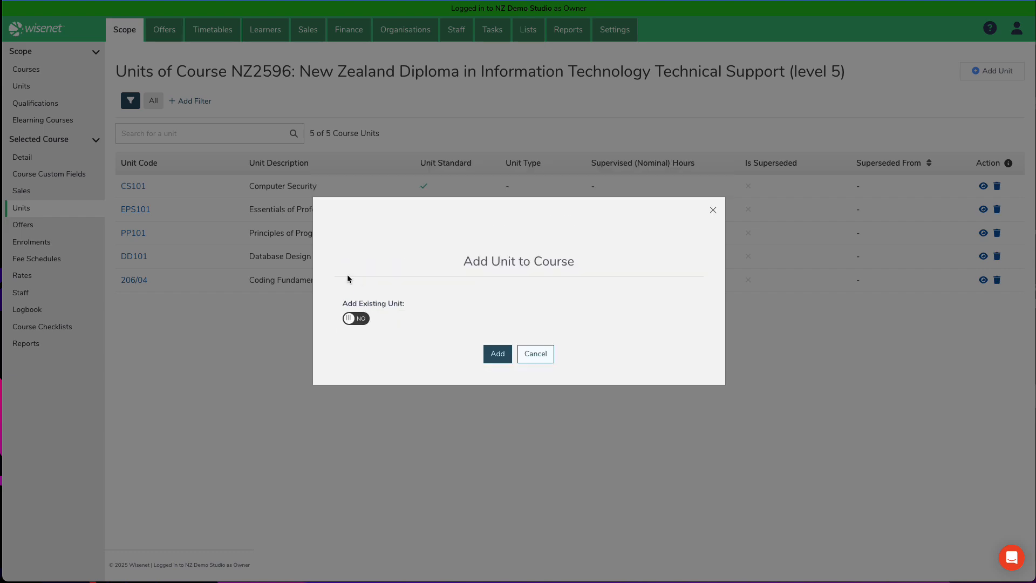
click(497, 354)
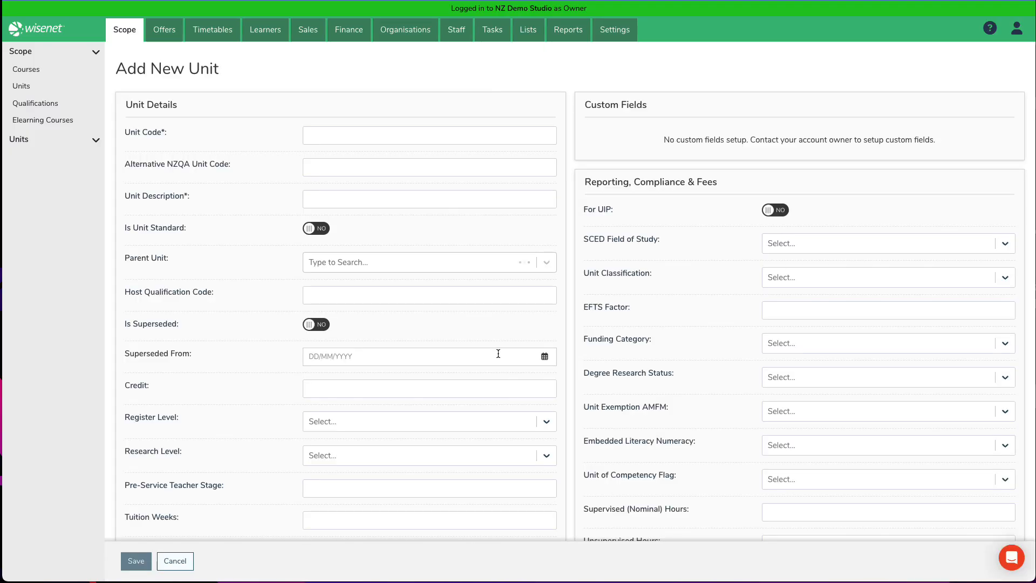
click(378, 136)
click(372, 199)
drag(148, 165, 230, 165)
scroll(441, 202, down, 2)
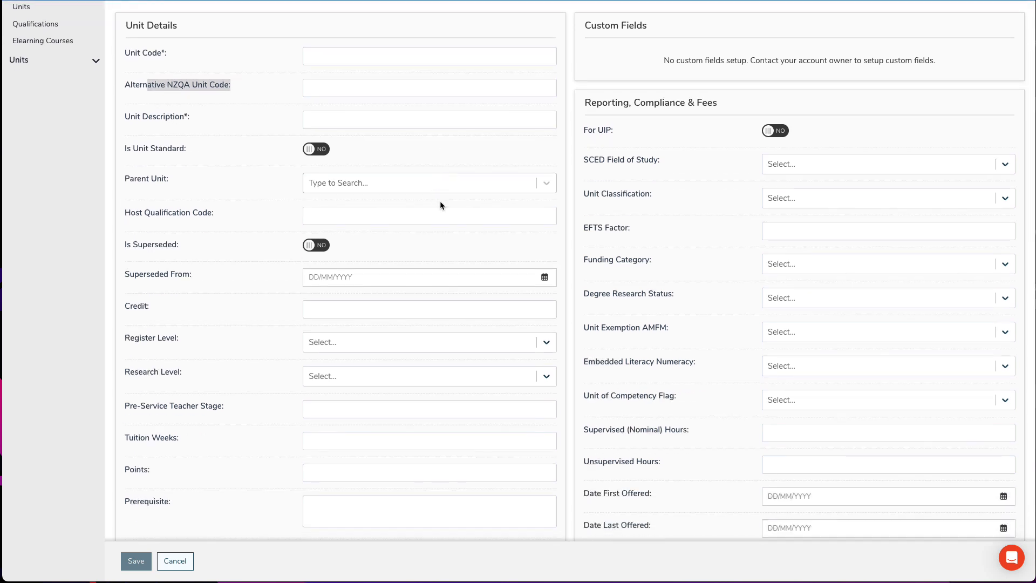
scroll(863, 297, down, 2)
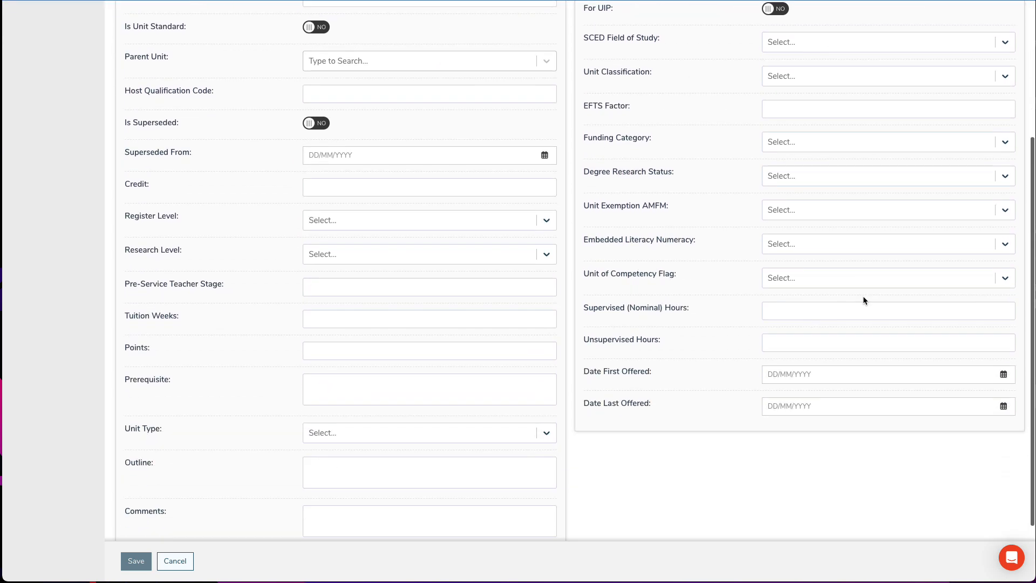
scroll(863, 297, up, 4)
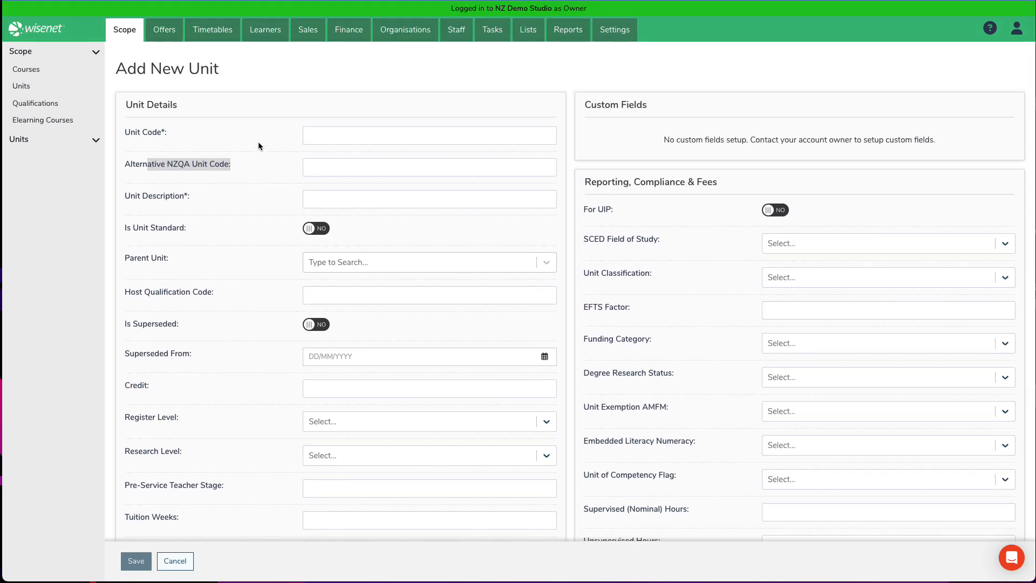
click(64, 73)
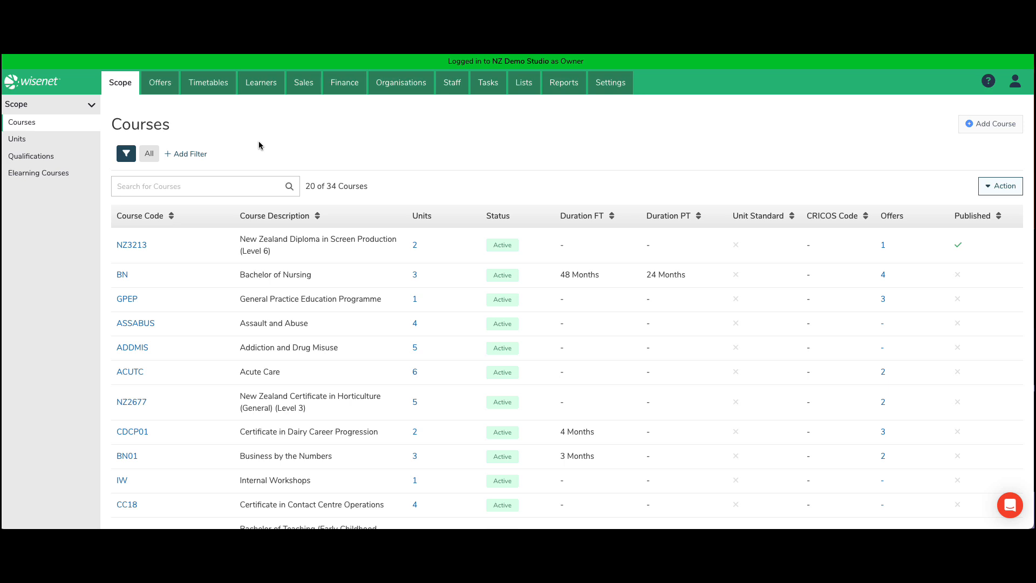
Open course offer 2025ADC and examine its offer details and its reporting, compliance and fees information
click(161, 87)
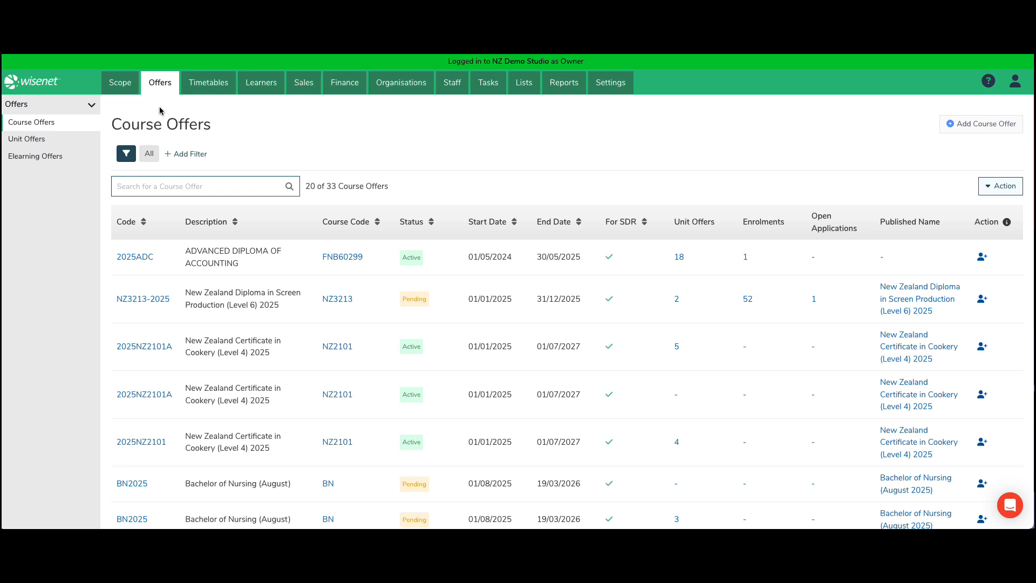
click(147, 261)
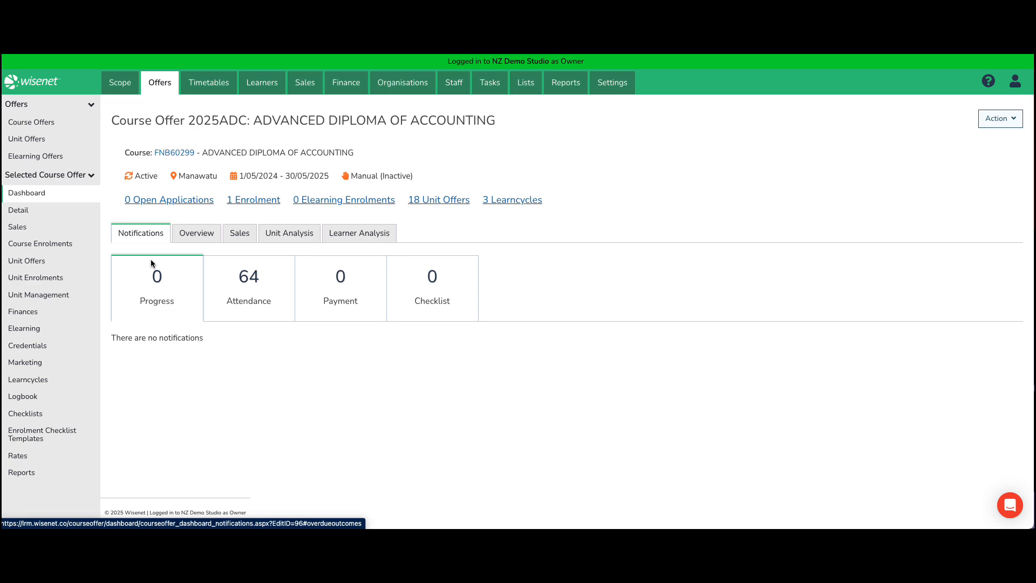
click(52, 216)
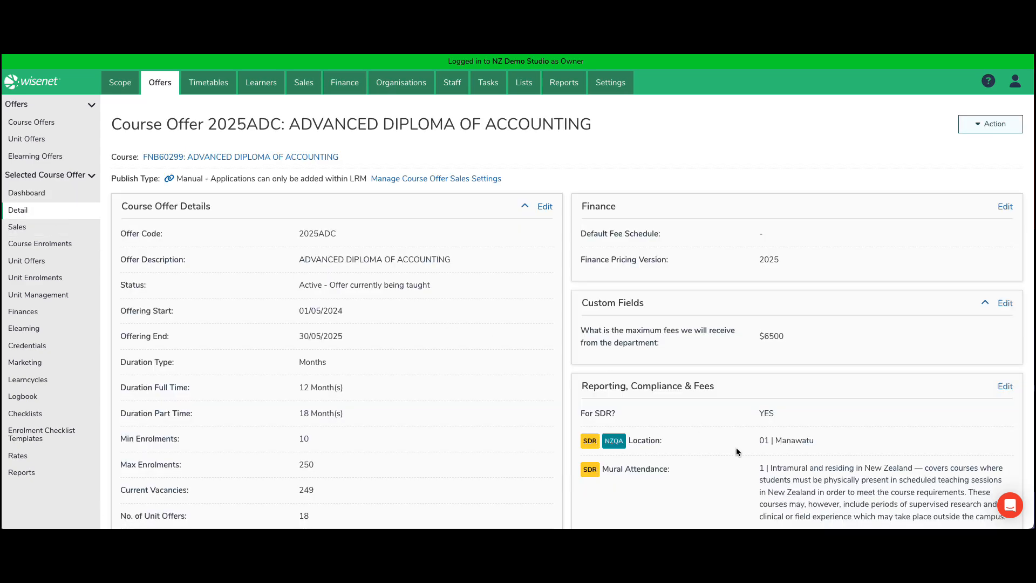
scroll(736, 451, down, 5)
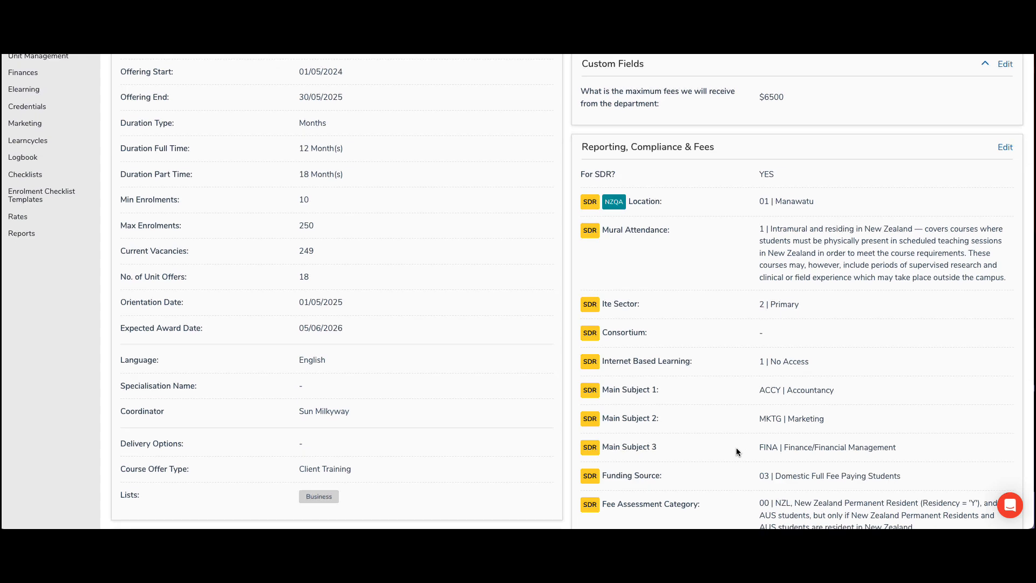
scroll(736, 448, down, 2)
scroll(736, 448, up, 2)
scroll(736, 448, up, 3)
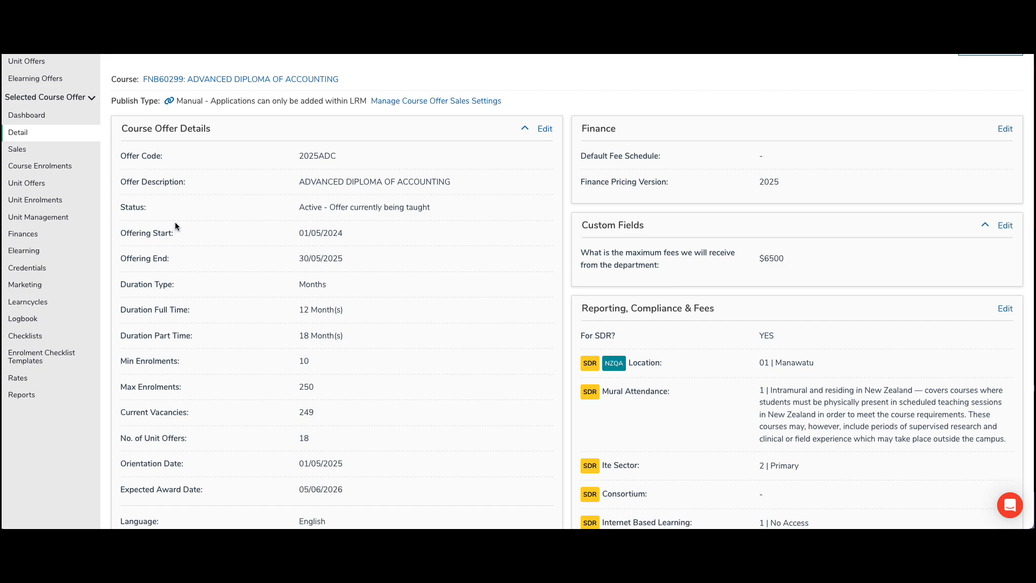
Edit the sales settings of course offer 2025ADC and set the publish type to Public - Applications via online (includes manual and private)
click(42, 150)
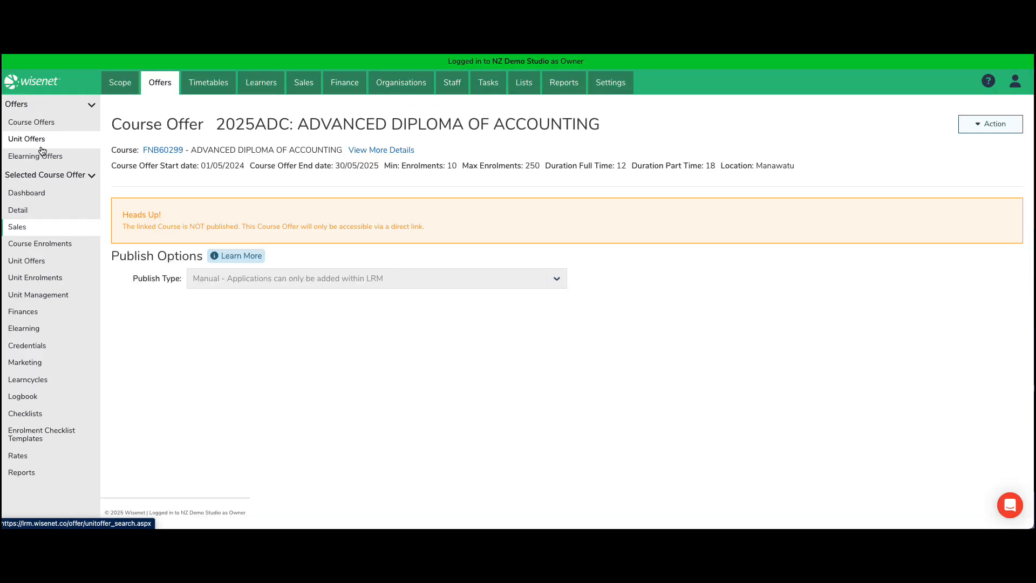
click(974, 130)
click(968, 145)
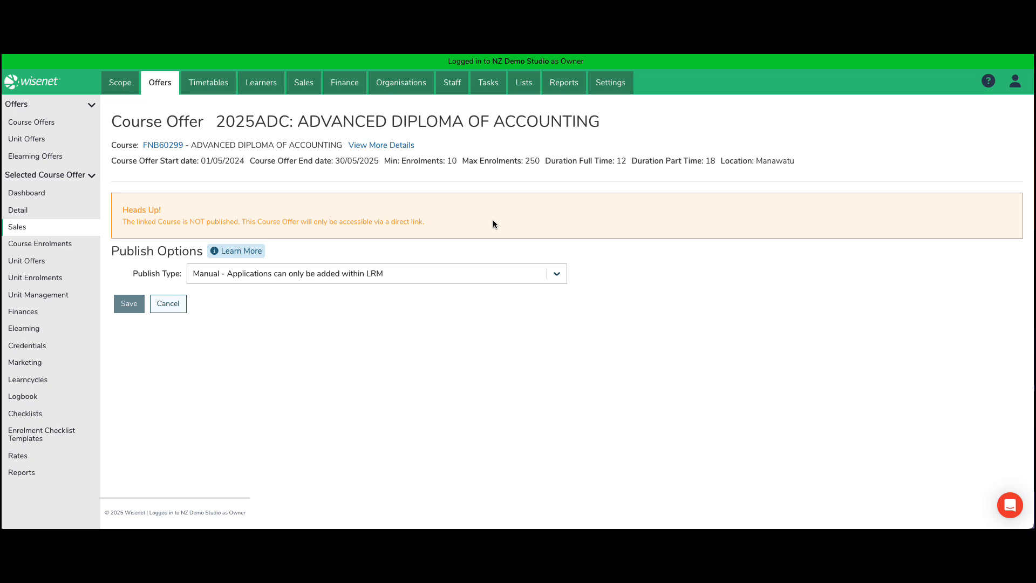
click(430, 274)
click(413, 342)
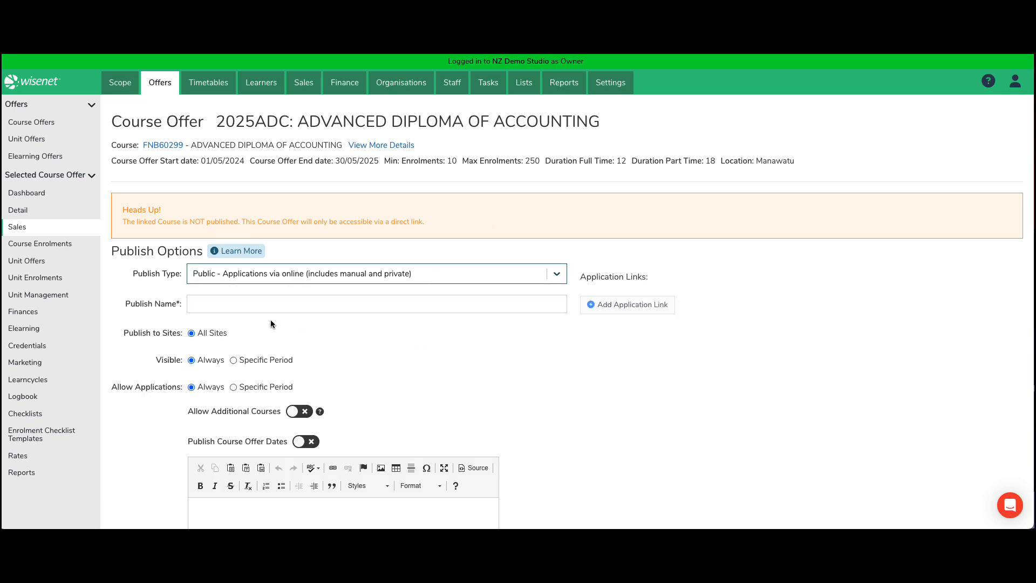
Examine the publish and application options for the public offer, then go back to the offer's details without saving
scroll(271, 322, down, 4)
scroll(271, 323, down, 7)
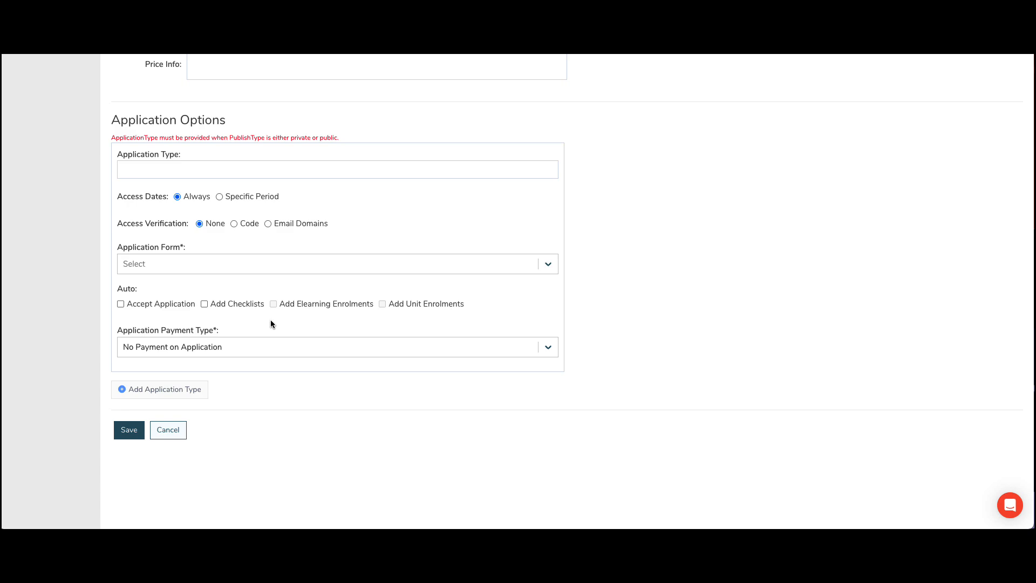
scroll(270, 323, up, 9)
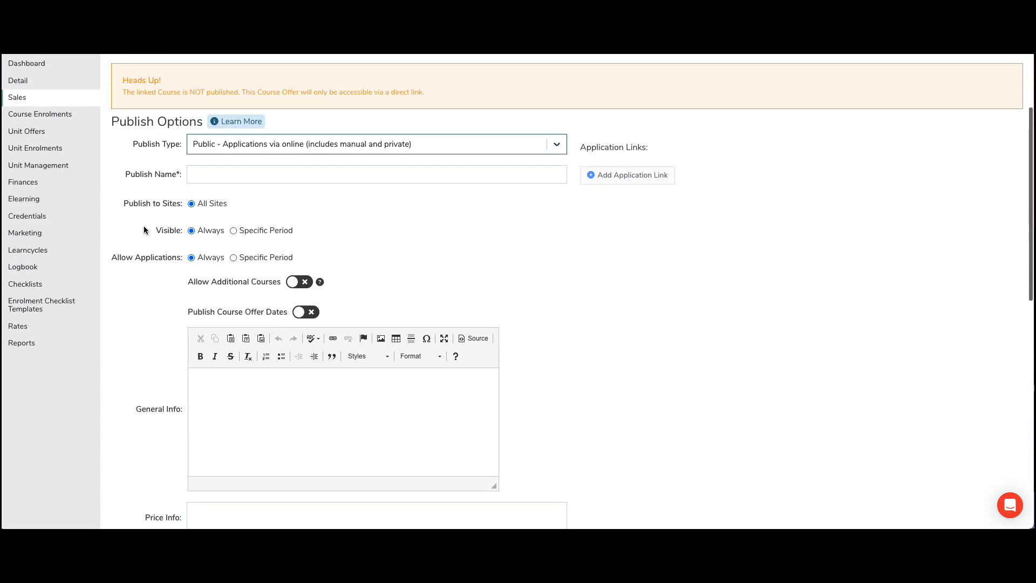
scroll(70, 141, up, 1)
click(53, 129)
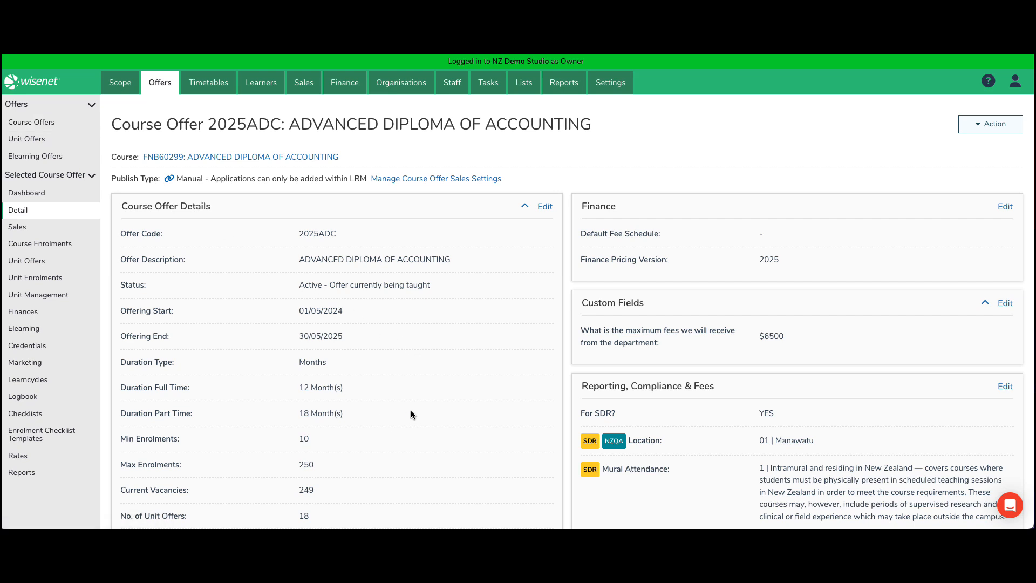
Review the details of course offer 2025ADC and view its unit offers, then return to the list of course offers
scroll(411, 414, down, 2)
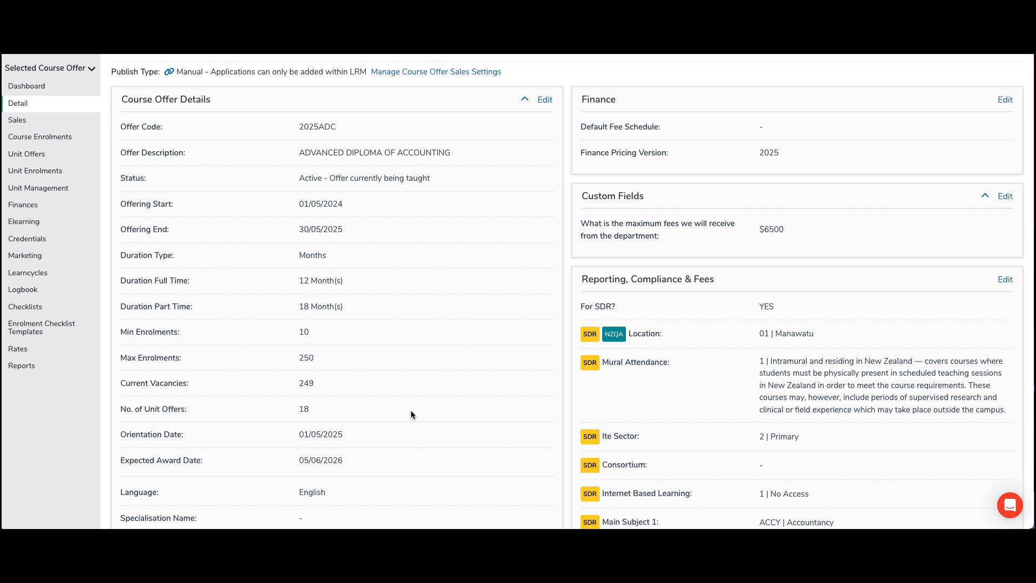
scroll(276, 345, up, 2)
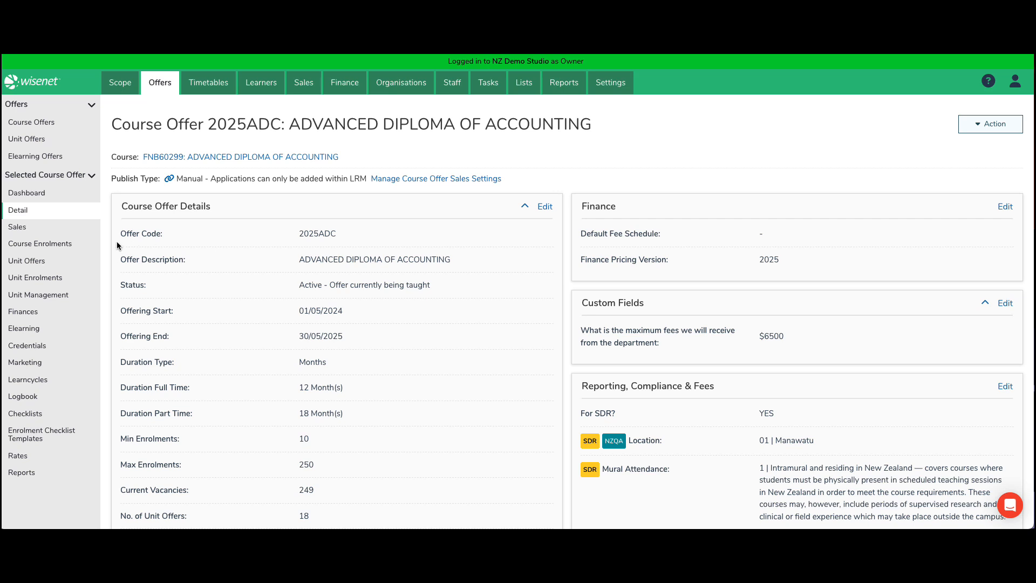
click(74, 264)
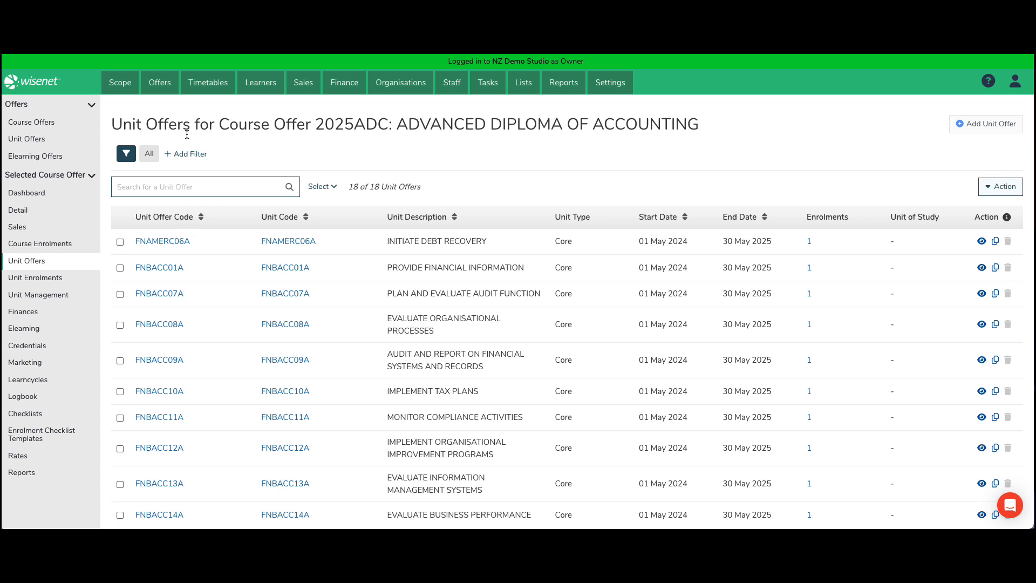
click(160, 83)
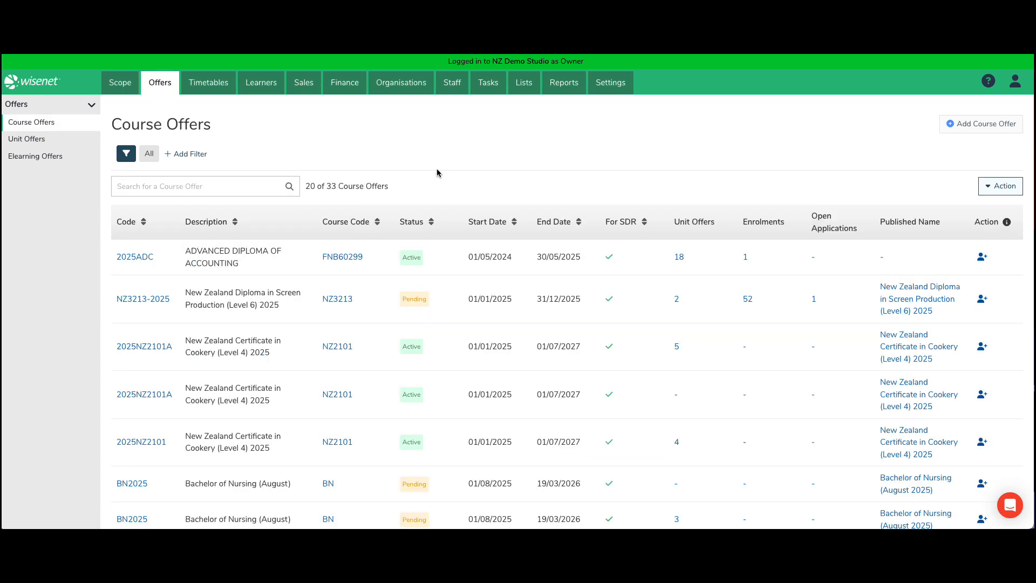
Open course NZ3213 in Scope, view its offers and start a new course offer from there
click(120, 90)
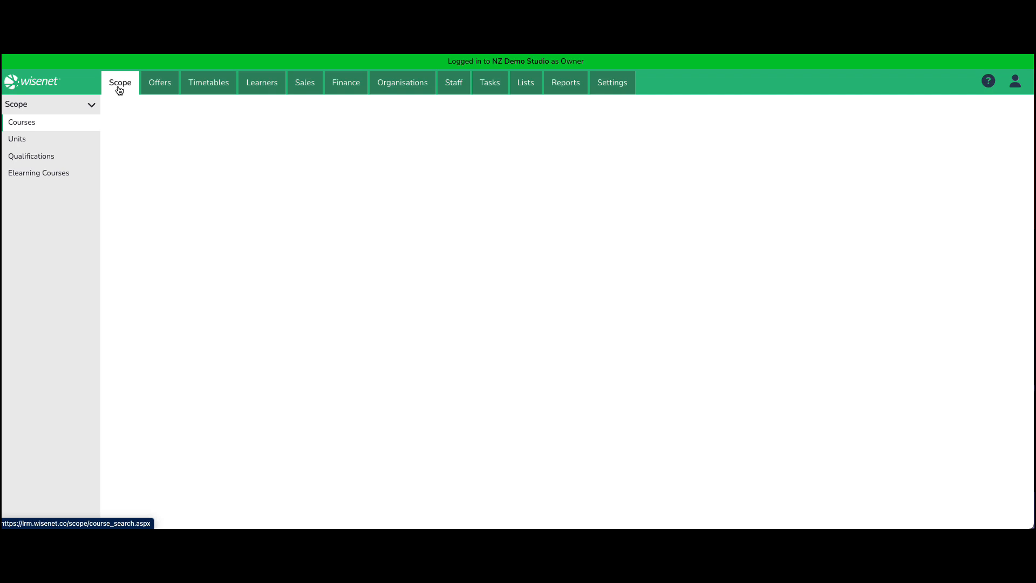
click(67, 123)
click(126, 246)
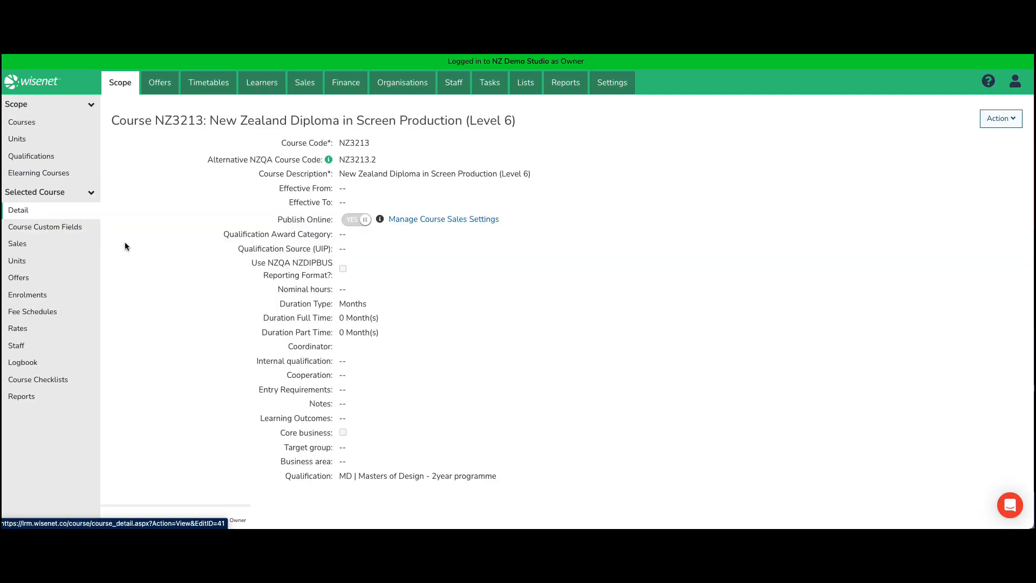
click(48, 276)
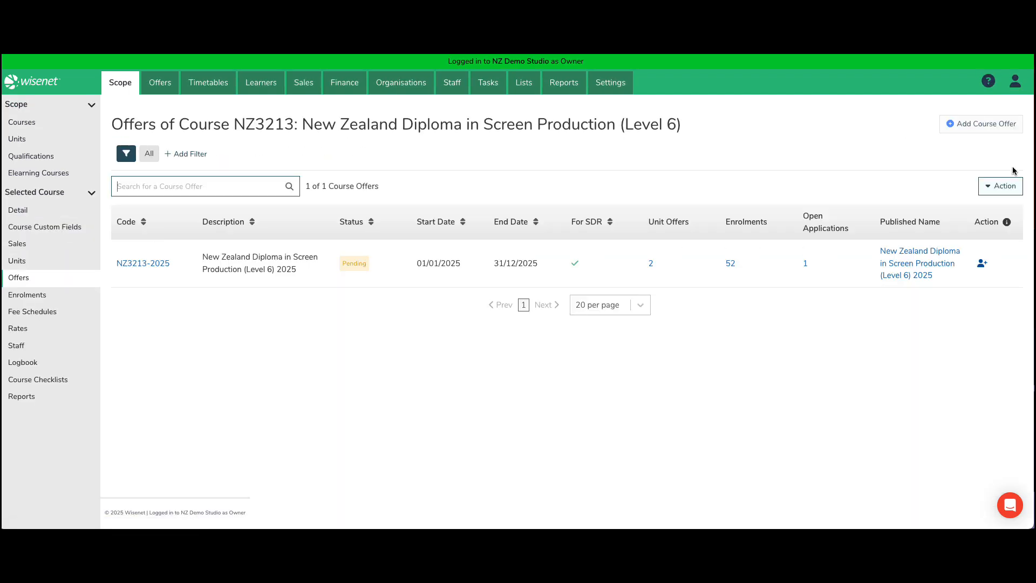
click(990, 127)
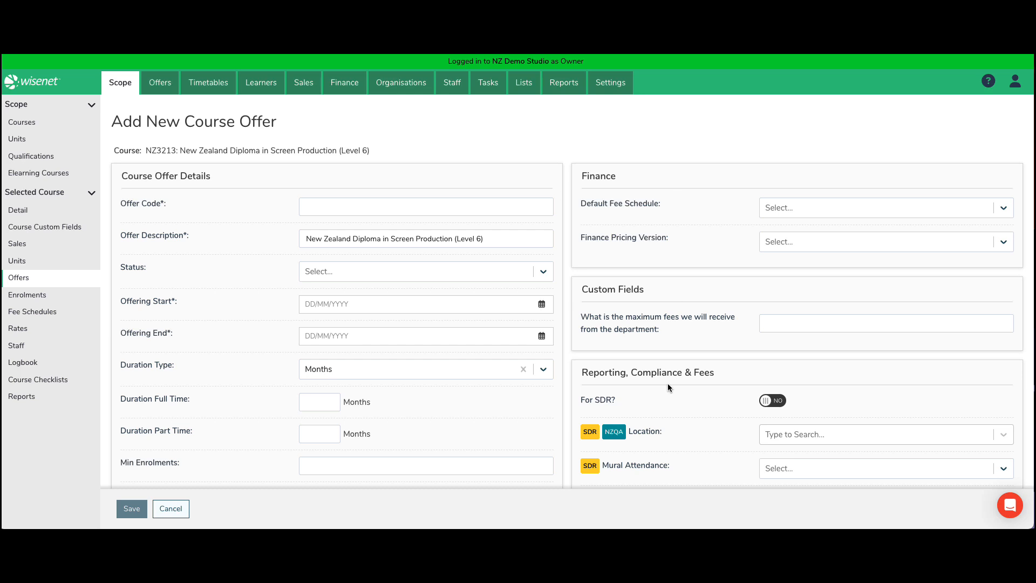
Return to the course offers and start a new offer for course FNB60299 | ADVANCED DIPLOMA OF ACCOUNTING
click(159, 84)
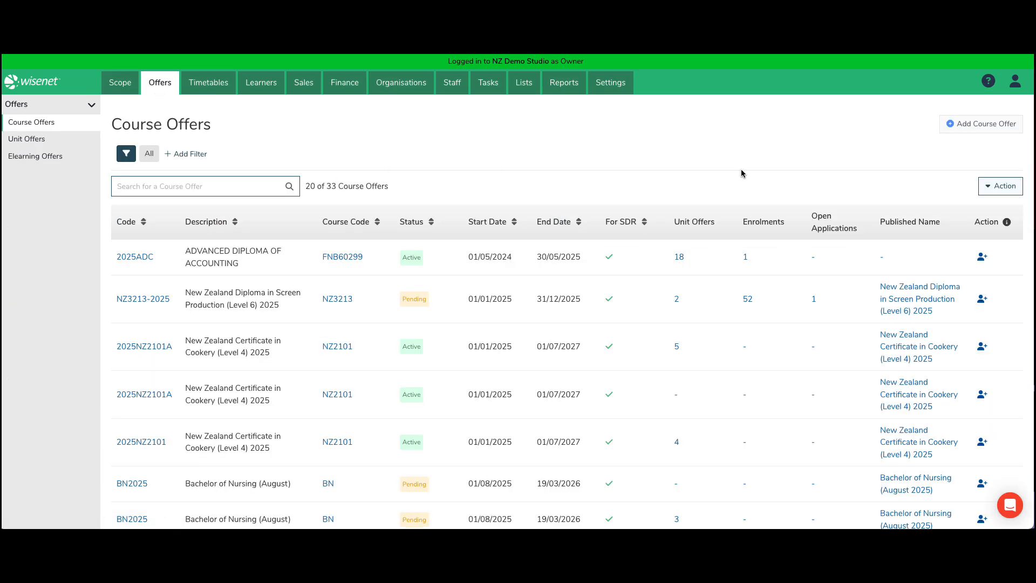
click(983, 125)
click(520, 321)
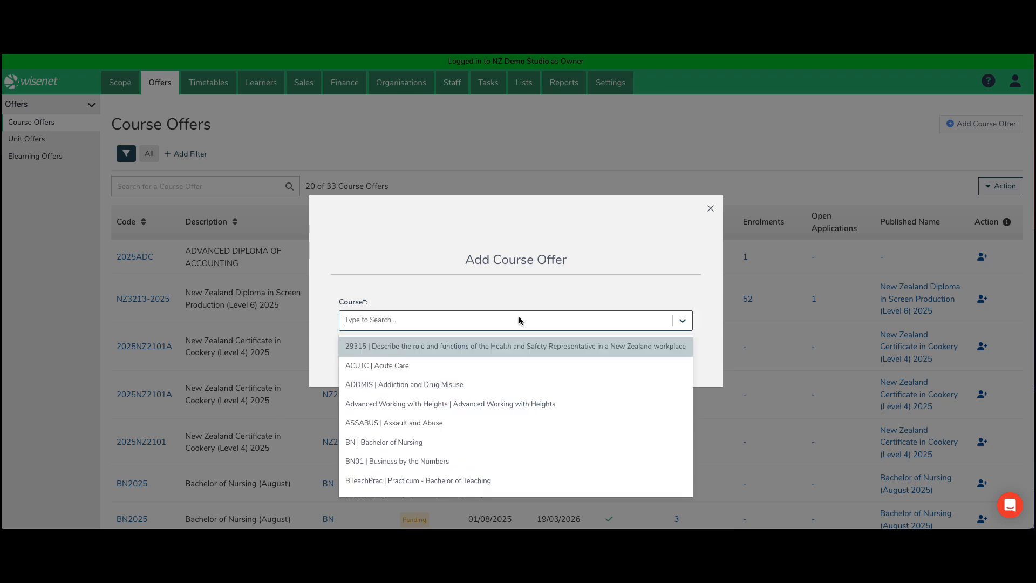
text(acc)
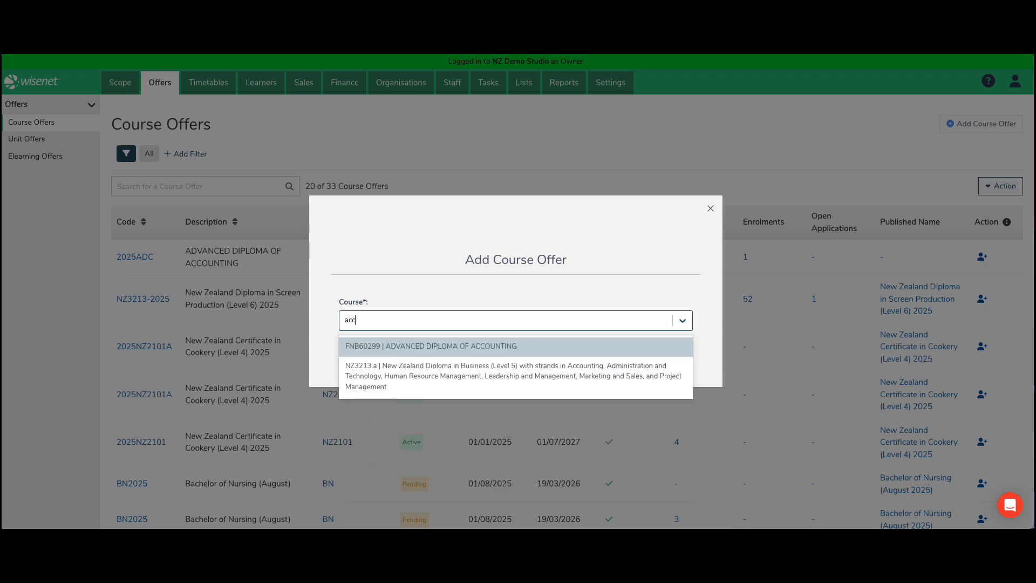
click(471, 346)
click(491, 357)
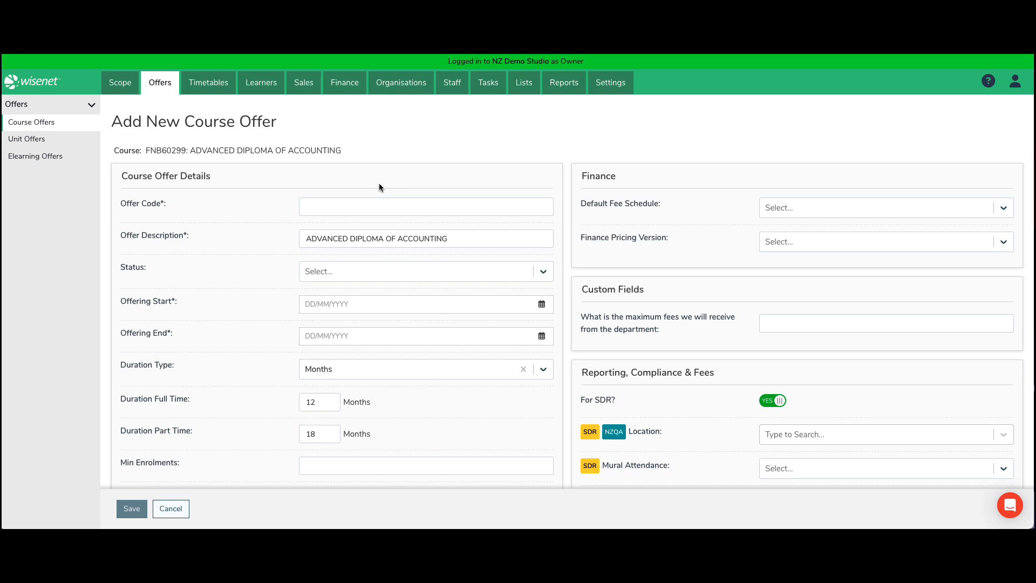
Leave the new offer unsaved and open the details of the existing course offer 2025ADC
click(159, 88)
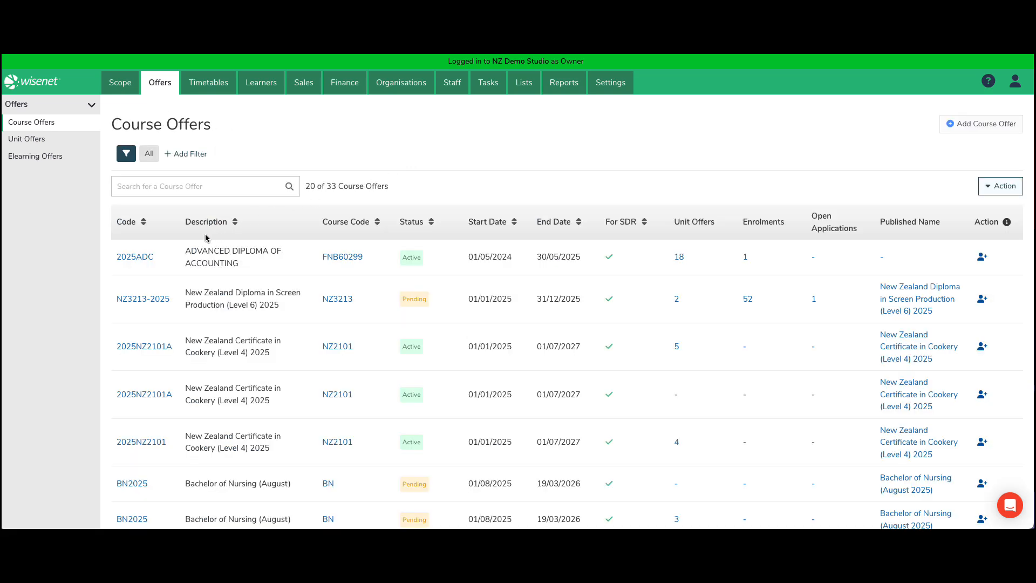
click(139, 256)
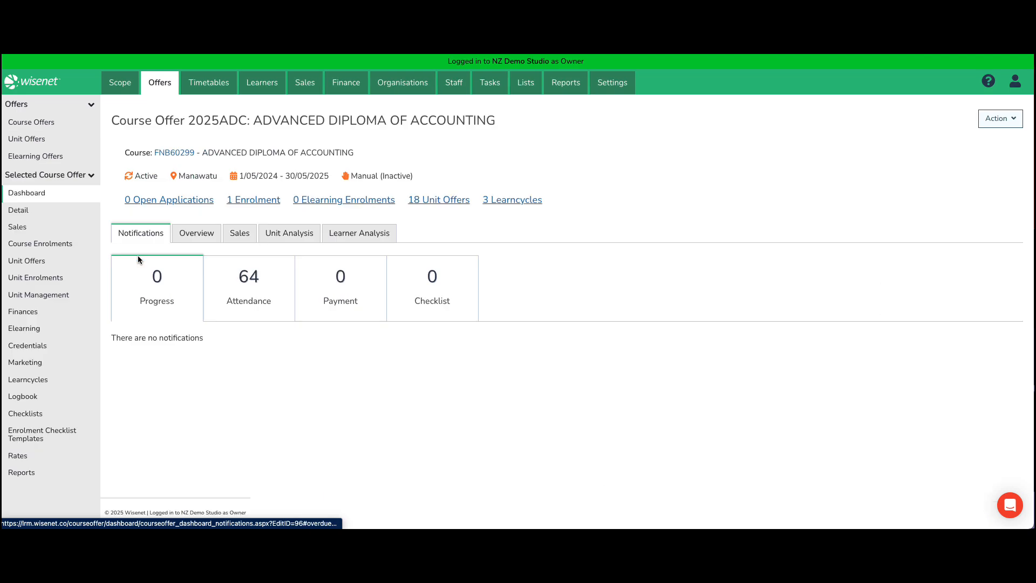
click(63, 216)
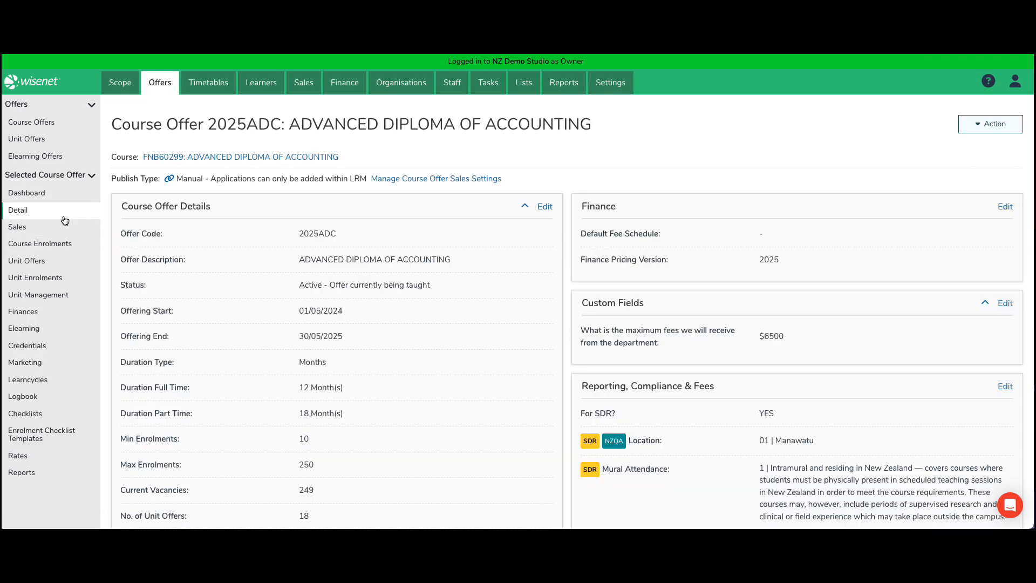
Look at the actions for course offer 2025ADC, return to the course offers and start a new offer for BN | Bachelor of Nursing
click(987, 125)
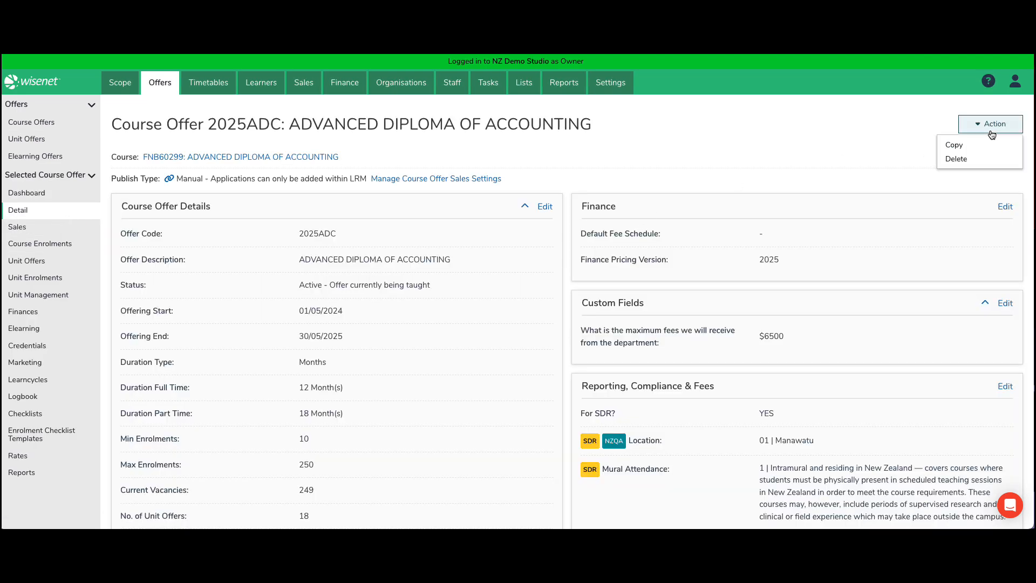
click(956, 151)
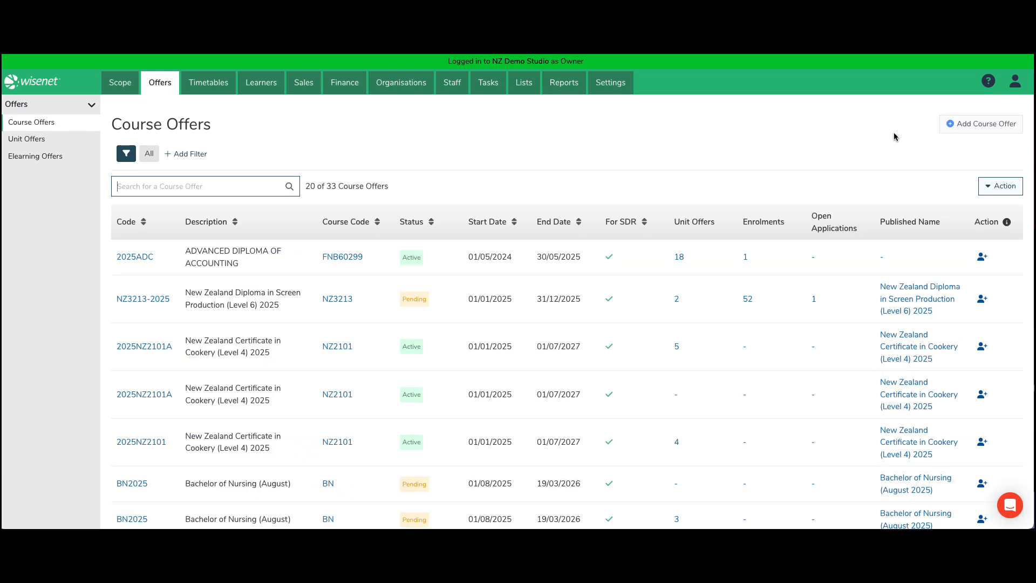
click(952, 127)
click(479, 322)
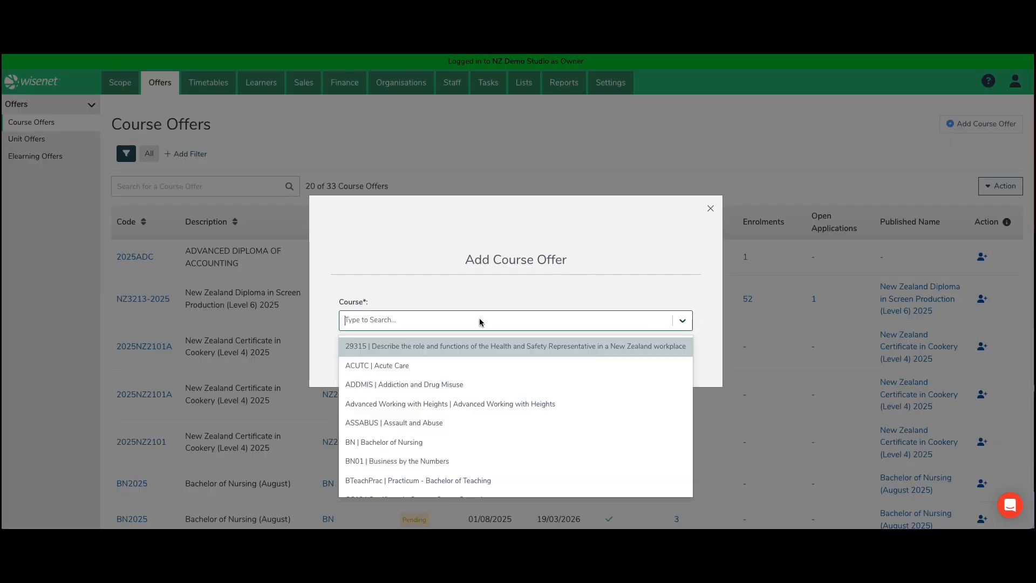
click(414, 442)
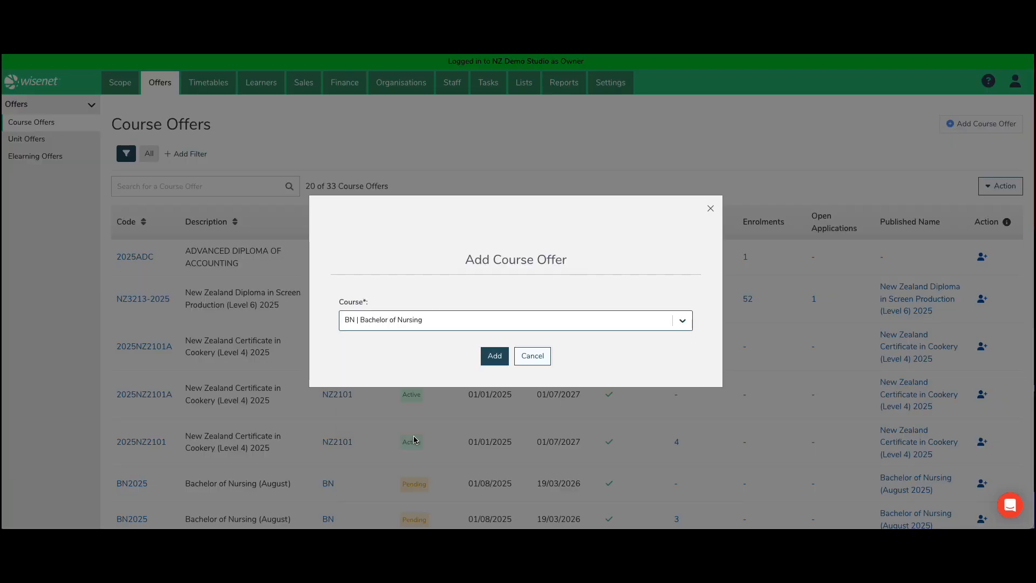
click(499, 359)
Enter the offer code 2025JUNBNA and set the status to Active - Offer currently being taught
click(396, 209)
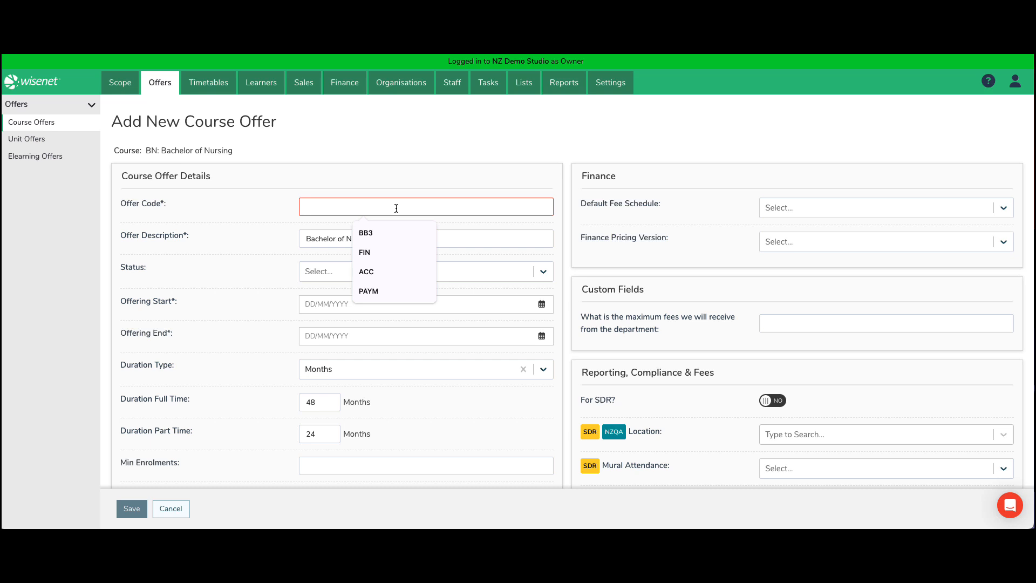
text(2025)
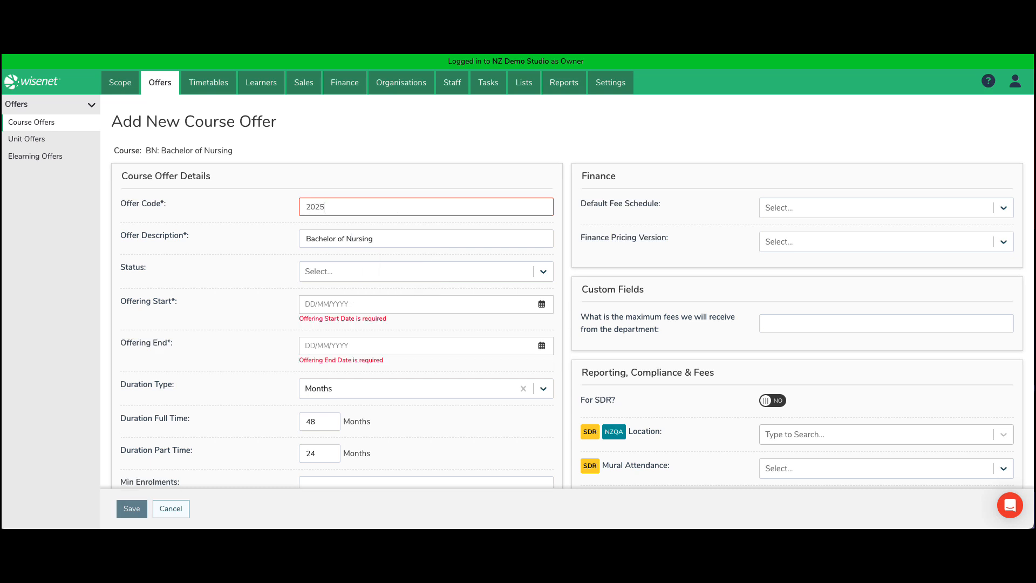
text(JUNBNA)
click(380, 275)
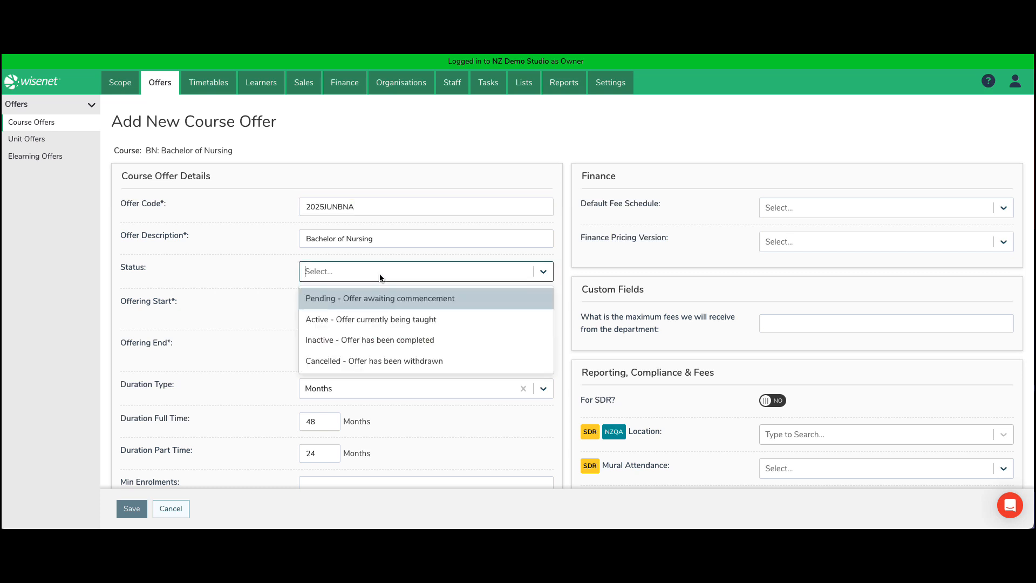
click(370, 314)
Set the offering start to 16/06/2025 and the offering end to 30/06/2028
click(363, 304)
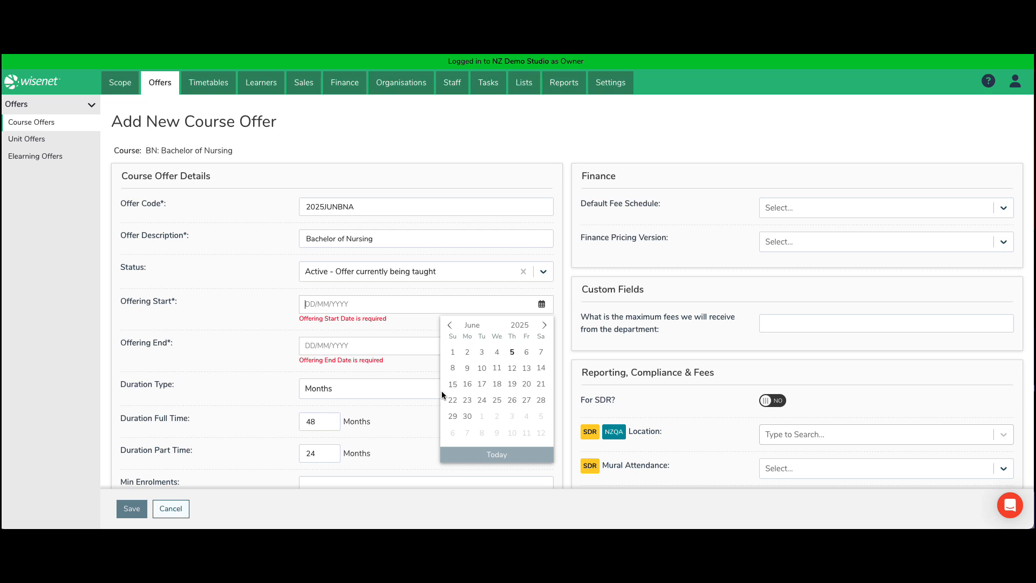
click(467, 384)
click(398, 339)
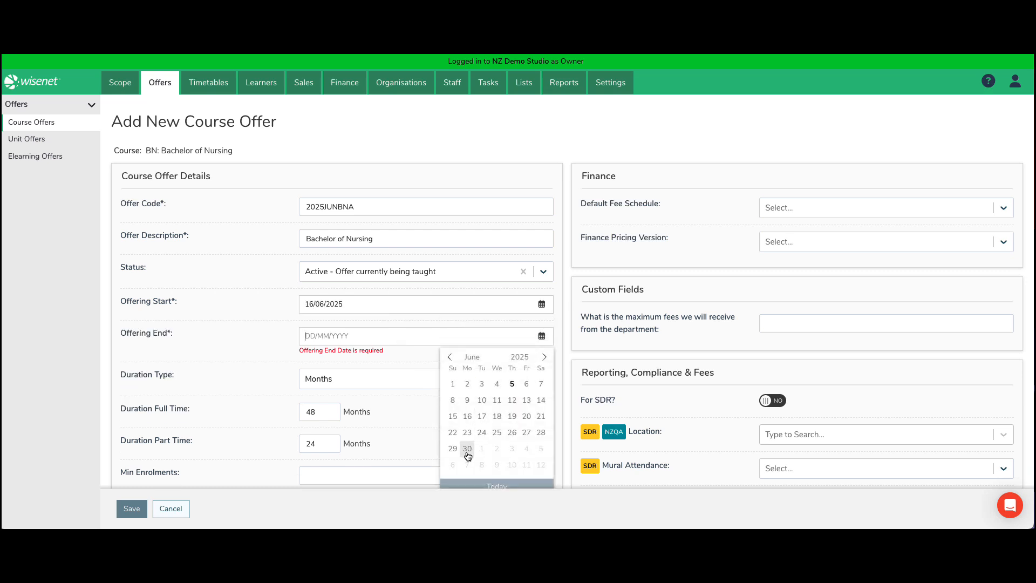
click(467, 449)
click(419, 336)
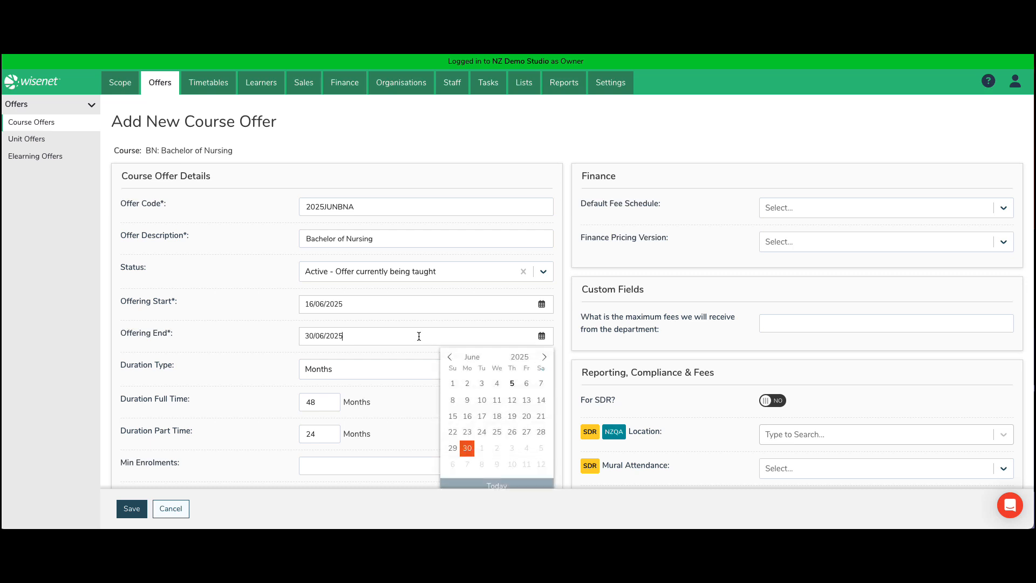
key(BackSpace)
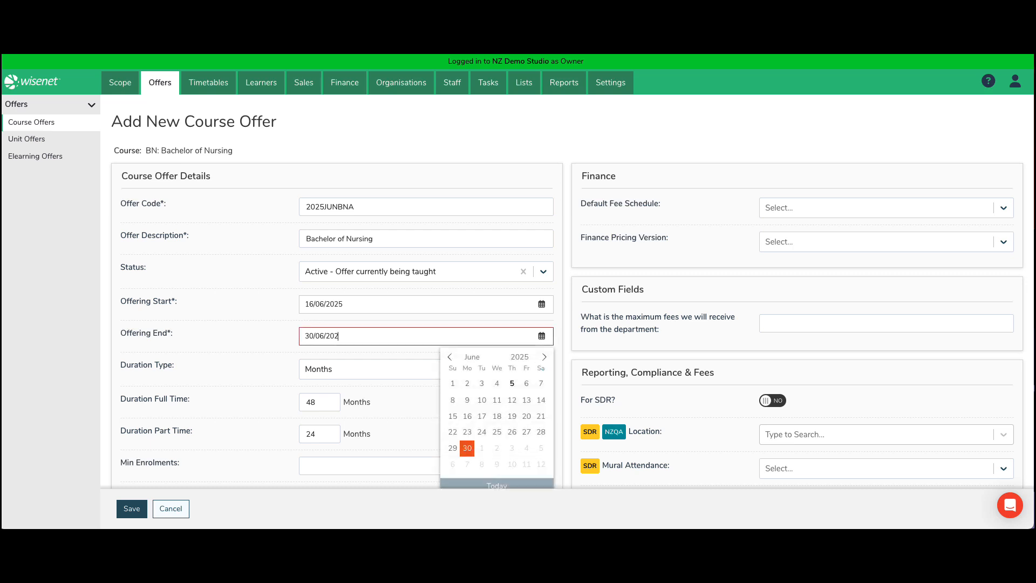
text(8)
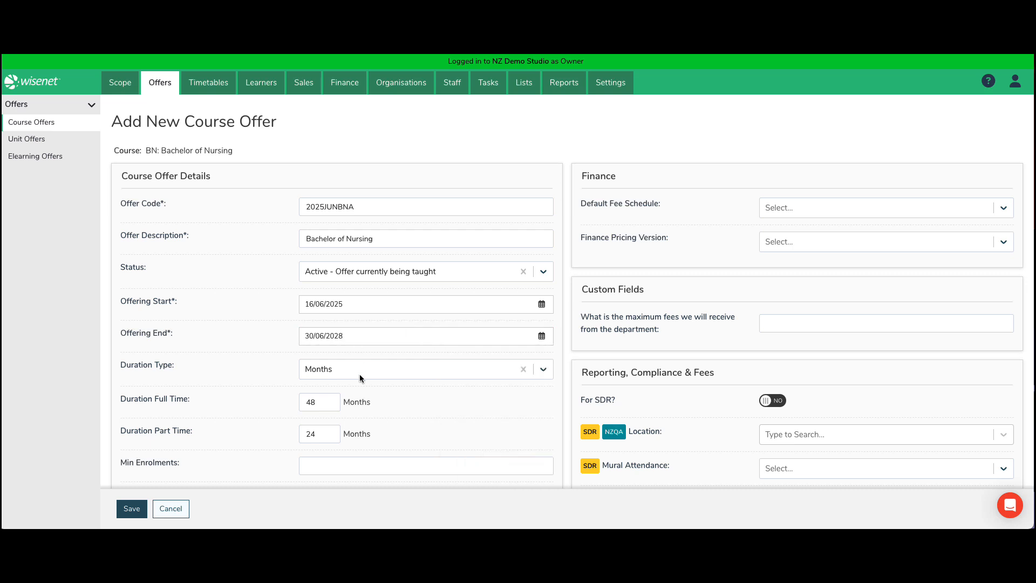
Set the full-time duration to 36 months and the part-time duration to 48 months
click(359, 374)
click(260, 374)
scroll(260, 374, down, 1)
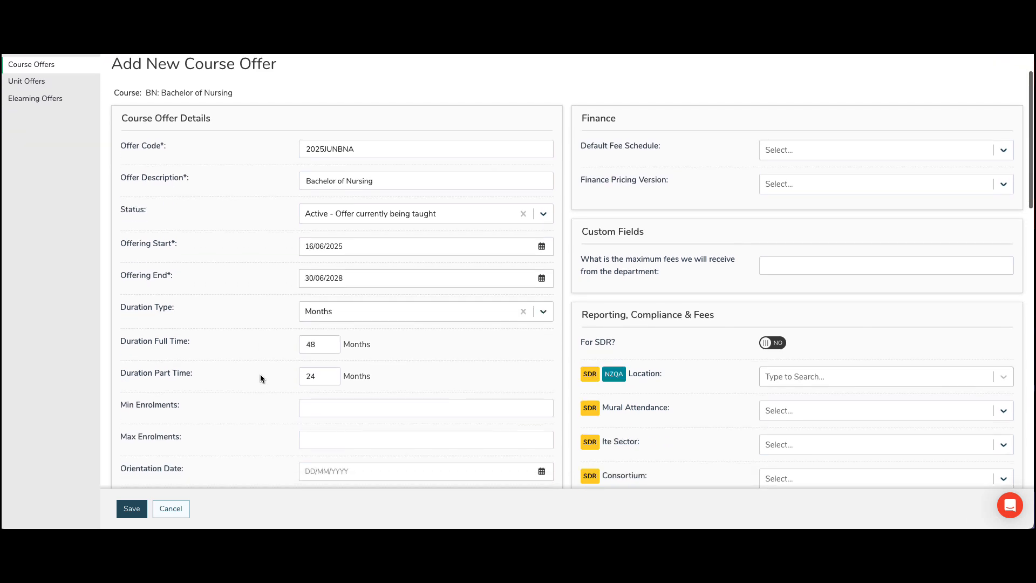
double_click(322, 345)
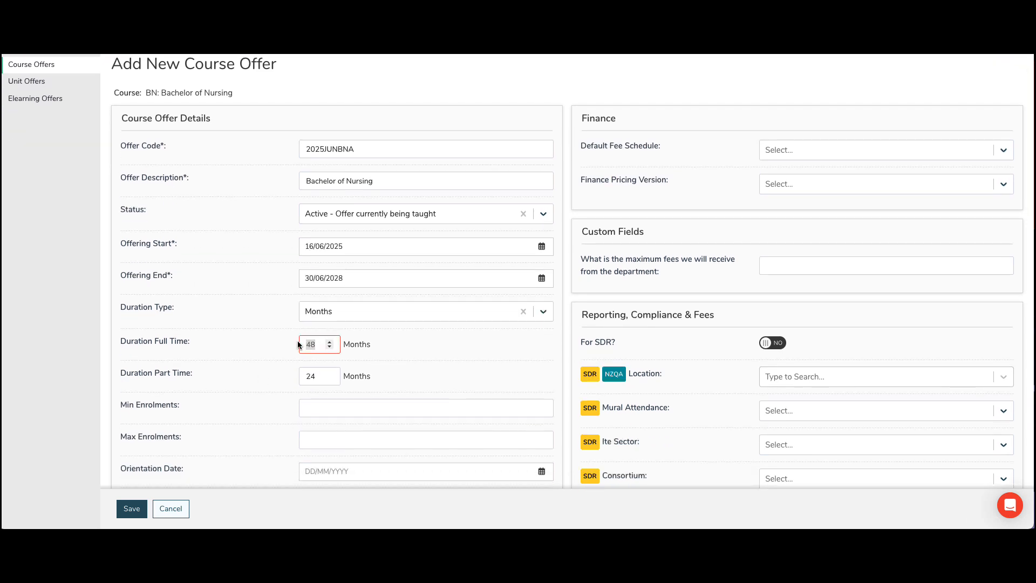
key(BackSpace)
text(36)
key(Tab)
text(48)
Set the minimum enrolments to 10 and the maximum enrolments to 250
scroll(436, 397, down, 1)
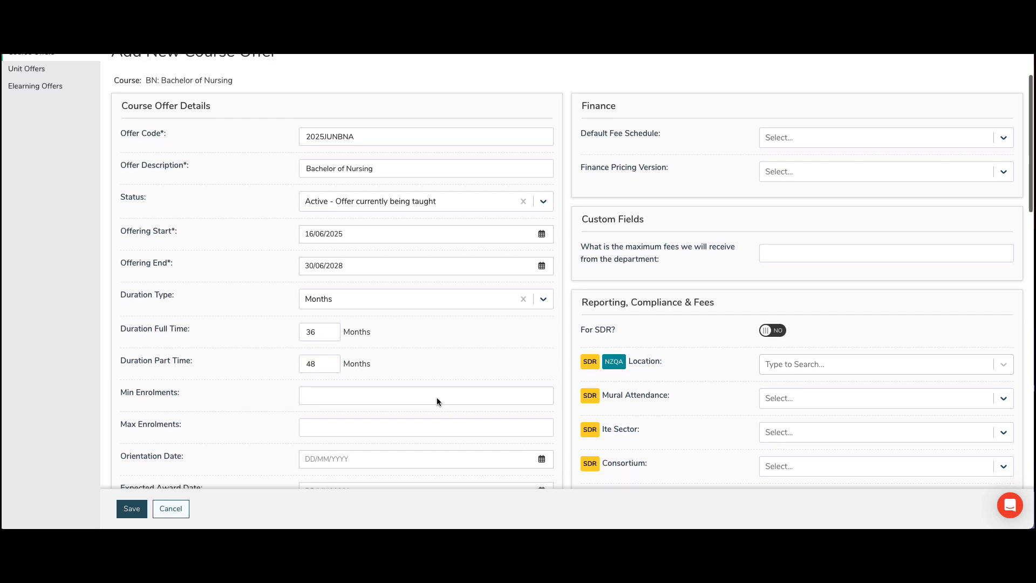
scroll(437, 398, down, 2)
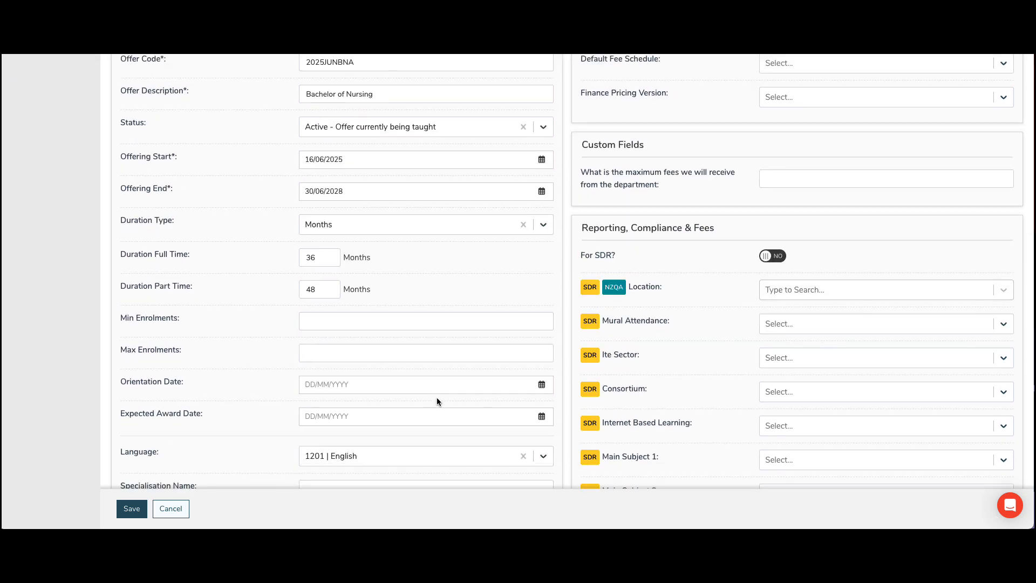
scroll(436, 397, down, 1)
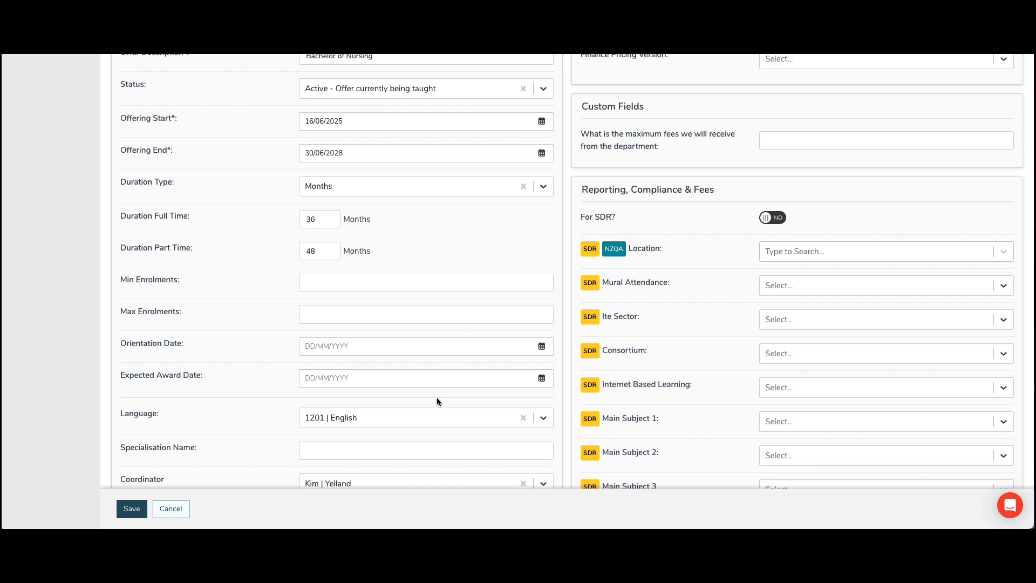
click(372, 279)
text(10)
click(338, 316)
text(250)
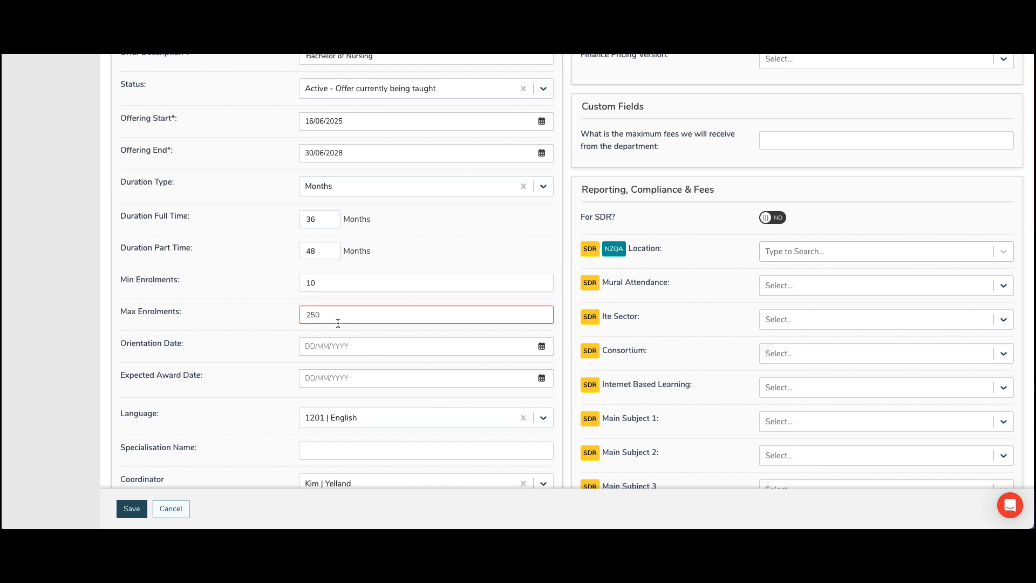
Choose a different staff member as the coordinator of the course offer
scroll(320, 378, down, 2)
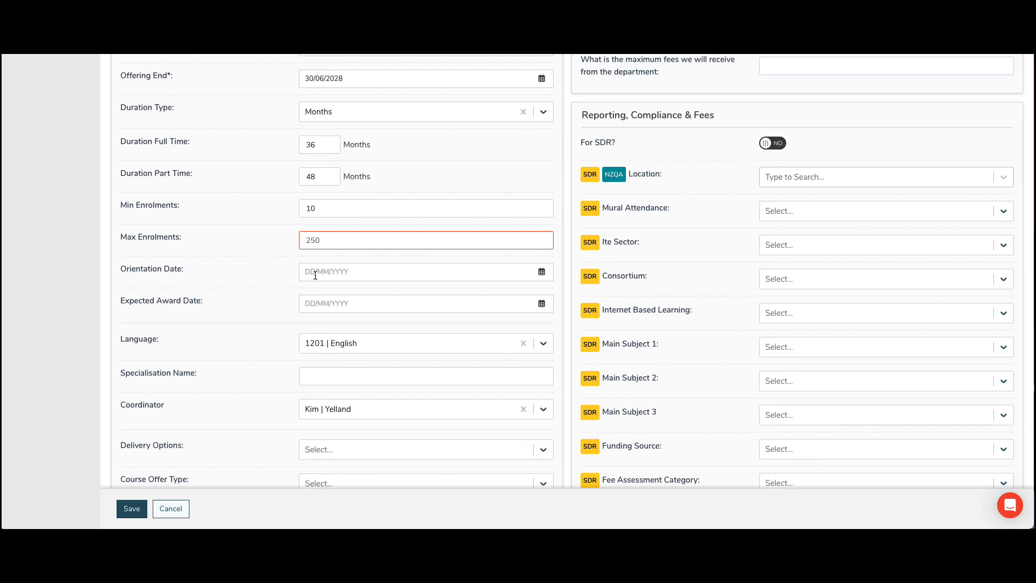
scroll(348, 356, down, 2)
click(361, 326)
click(355, 371)
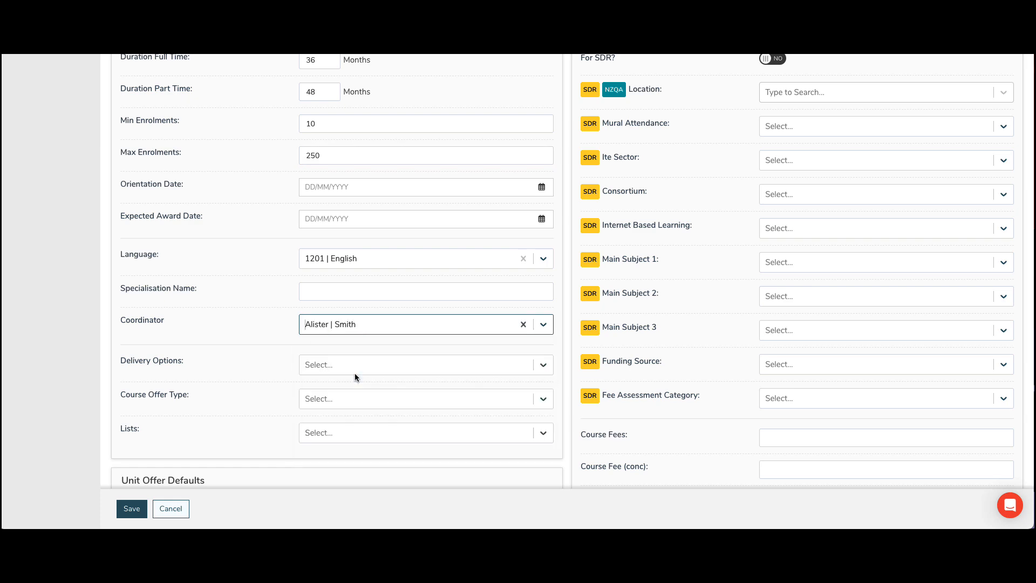
Examine the course offer type choices, the unit offer defaults and the additional info fields of the new offer
scroll(354, 373, down, 2)
click(345, 320)
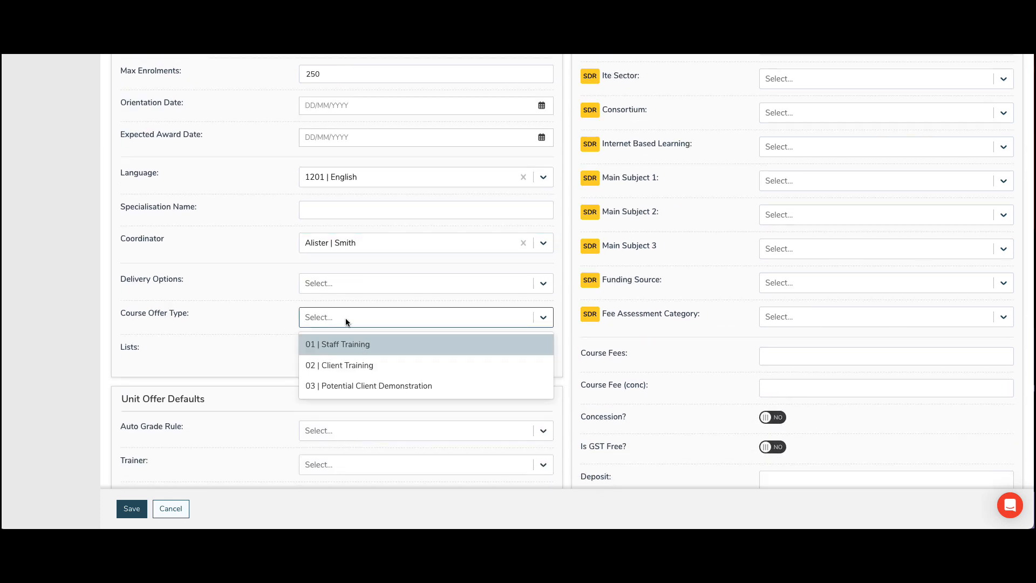
click(317, 325)
click(301, 354)
click(285, 363)
scroll(257, 380, down, 3)
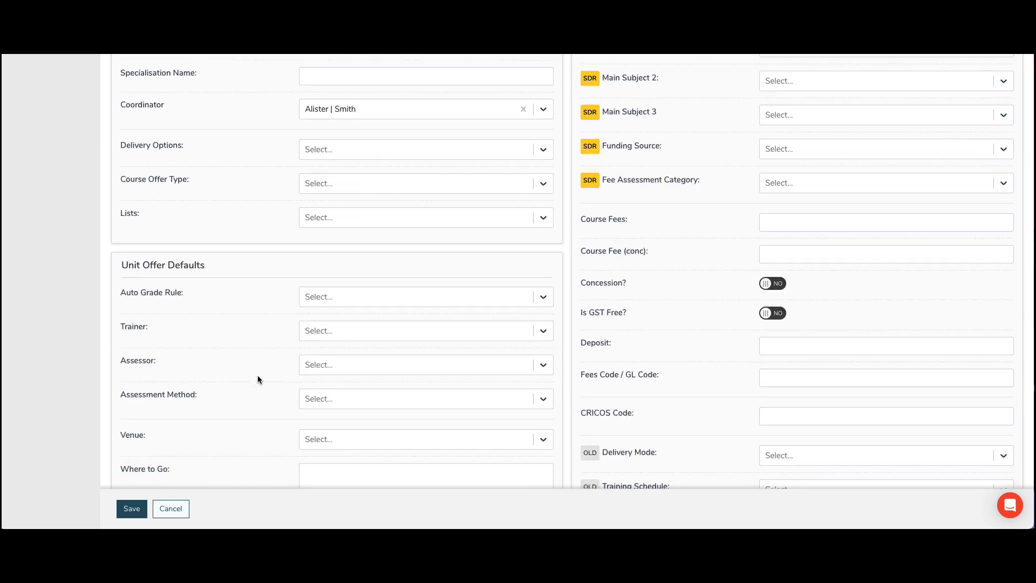
click(392, 299)
click(262, 319)
scroll(330, 245, down, 3)
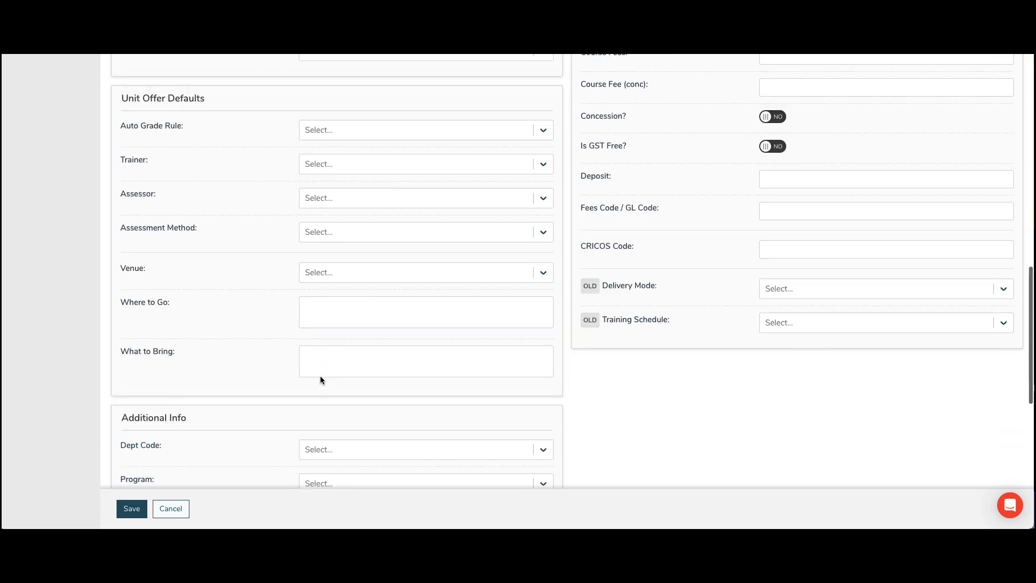
scroll(319, 376, down, 3)
Mark the offer for SDR, set its location to 123 | Auckland, Howick and open the Mural Attendance choices
scroll(437, 372, up, 10)
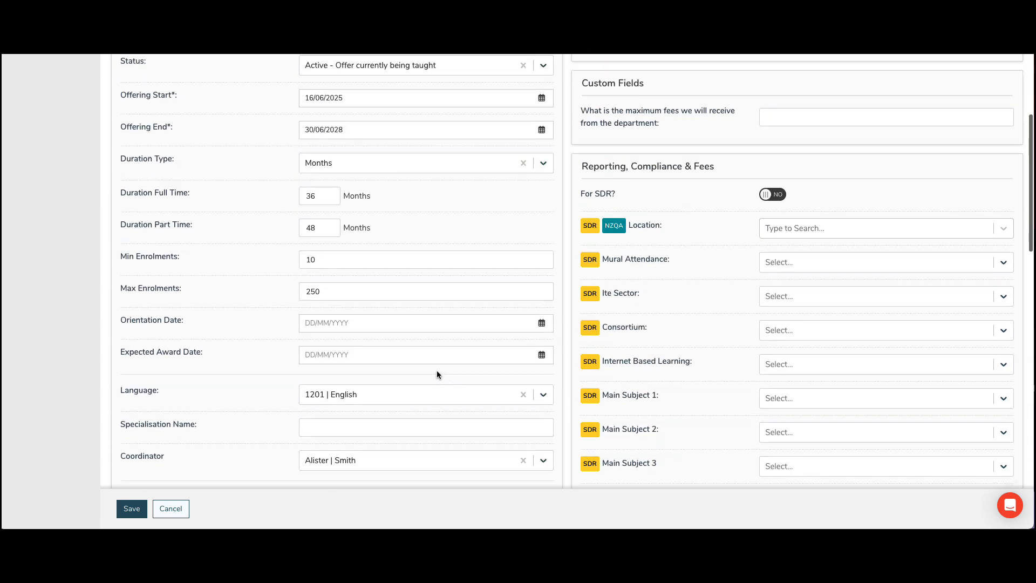
scroll(436, 370, up, 3)
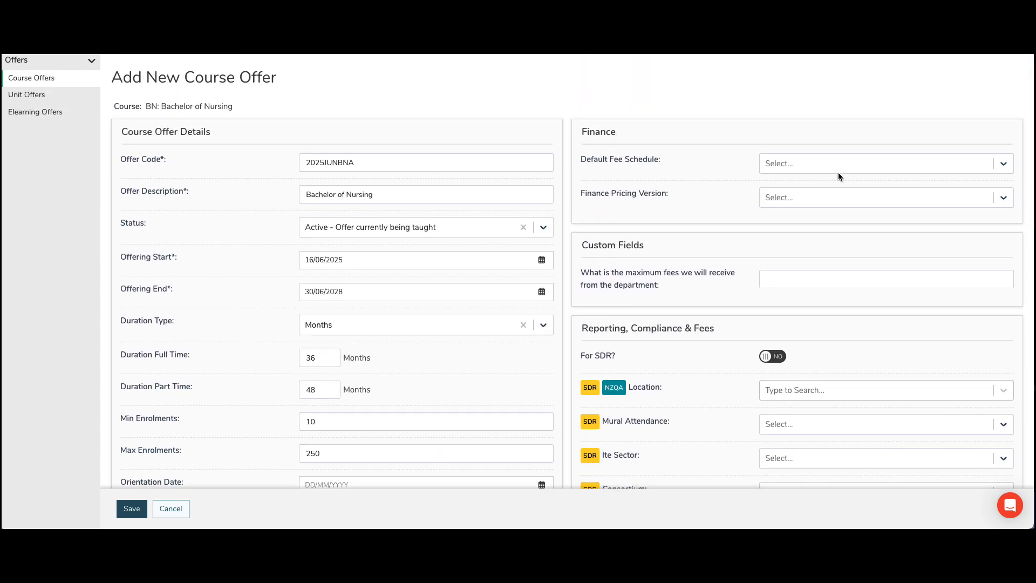
scroll(699, 200, down, 2)
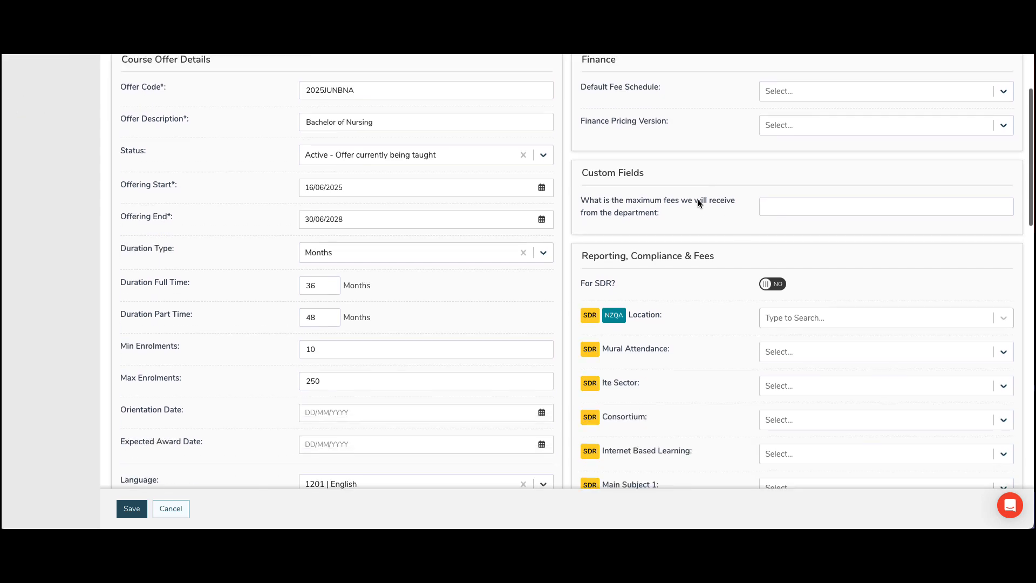
scroll(698, 203, down, 3)
click(773, 163)
click(775, 198)
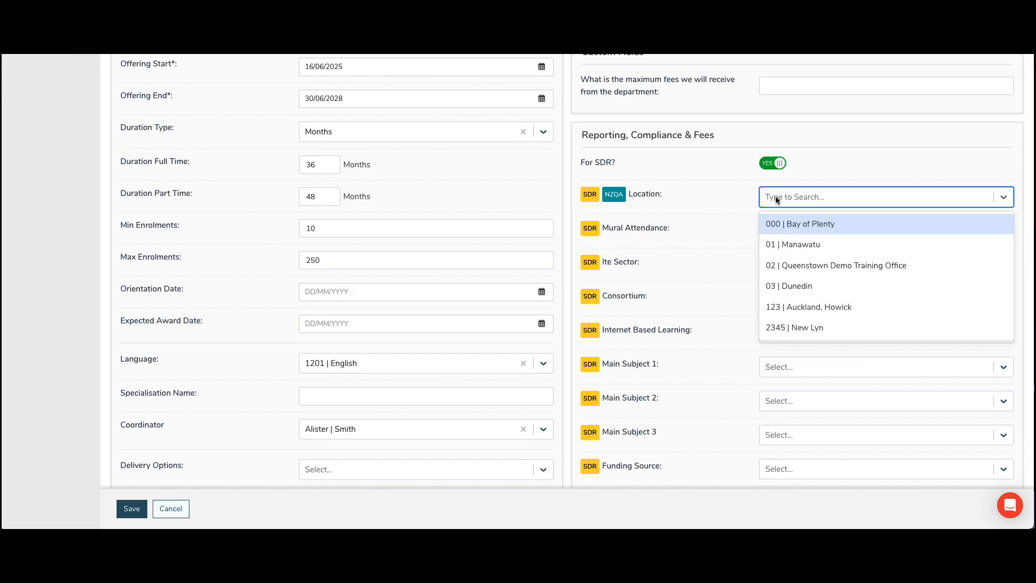
click(786, 304)
click(785, 230)
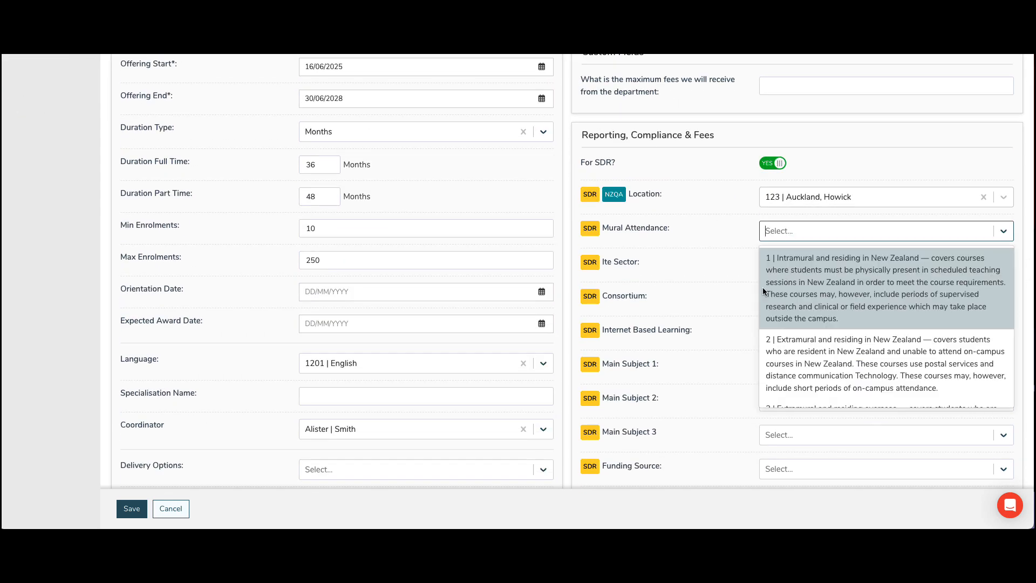
Look through the remaining reporting and fee fields and save the new course offer
scroll(772, 303, down, 1)
scroll(781, 322, down, 3)
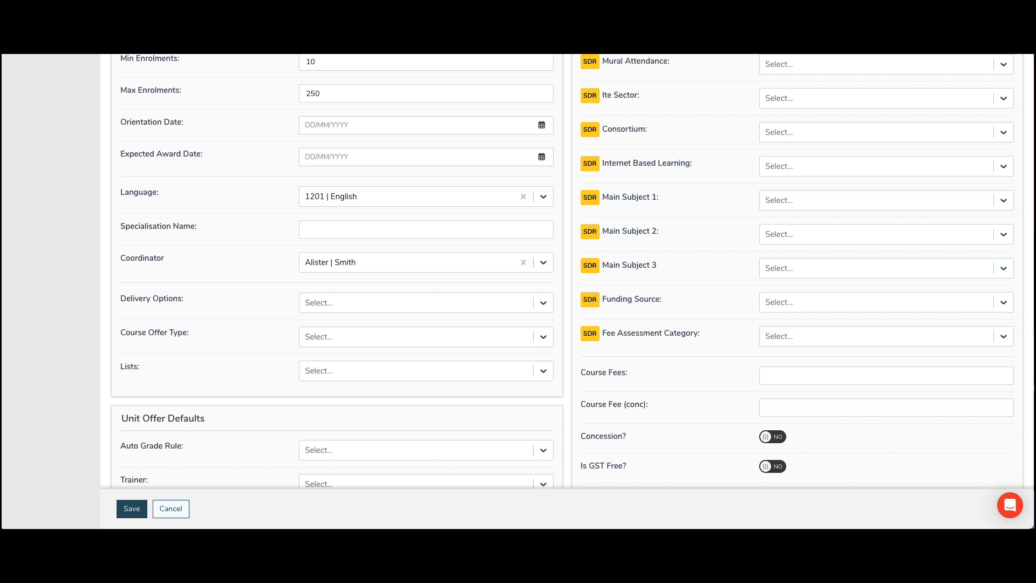
scroll(592, 328, down, 8)
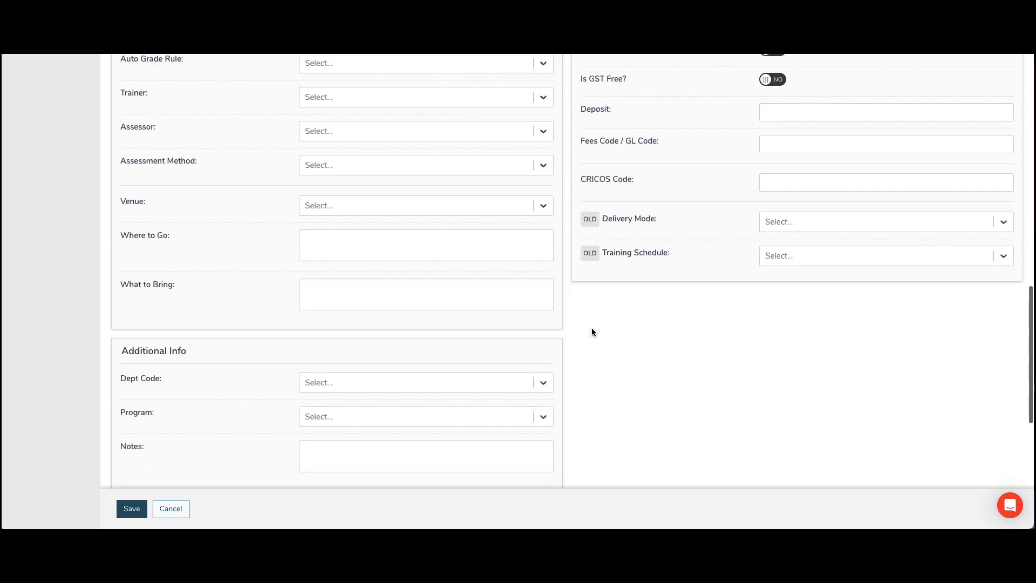
click(125, 509)
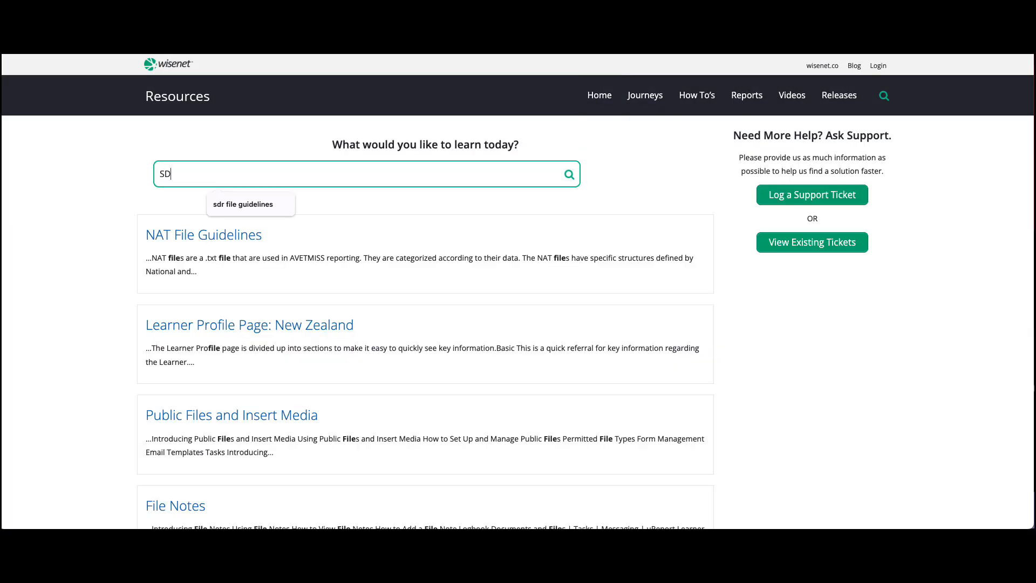
On the Wisenet Resources site, search for SDR and open the SDR File Guidelines from Single Data Return (SDR) to view the field table
text(R)
key(Return)
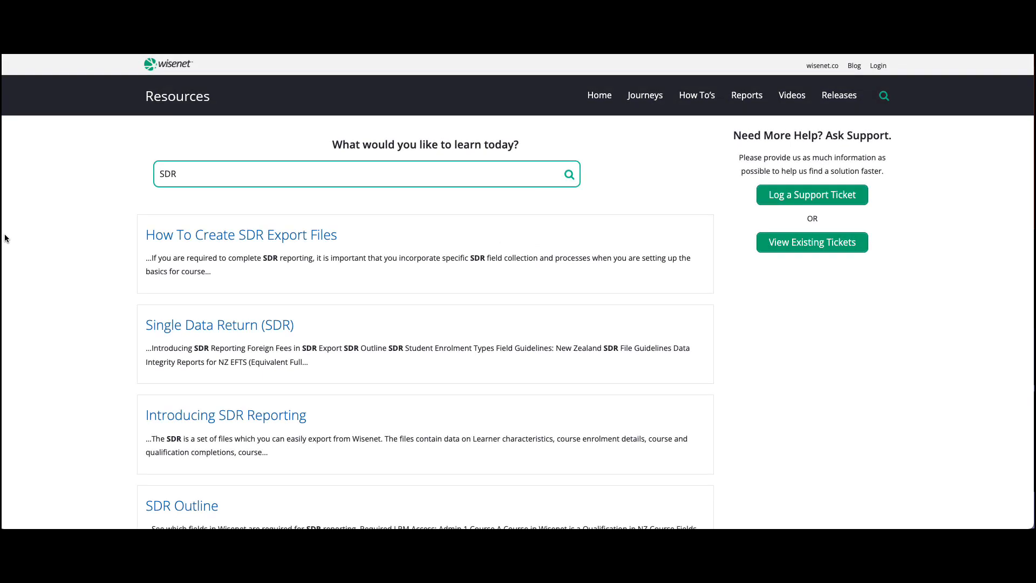
click(232, 328)
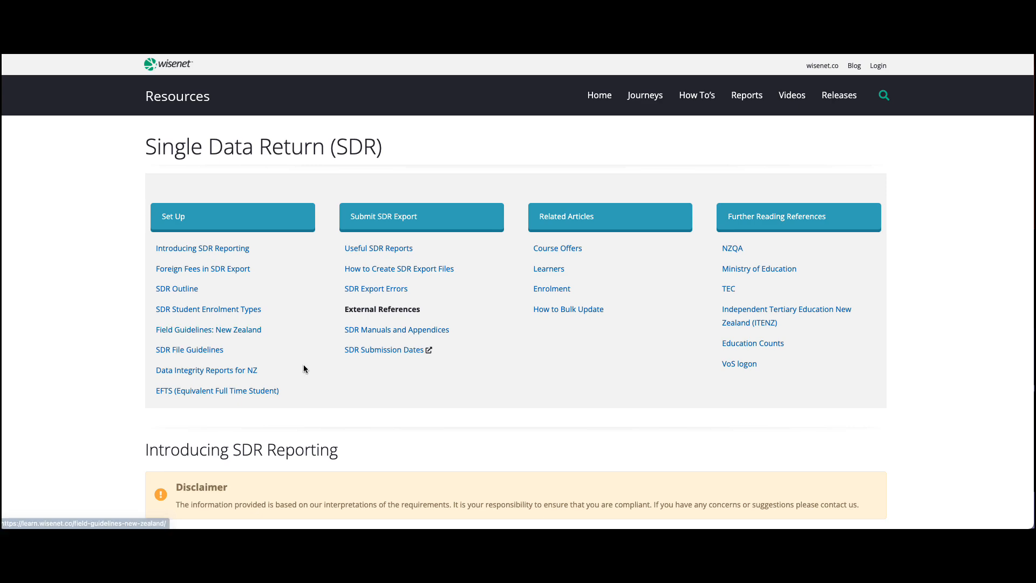
click(208, 355)
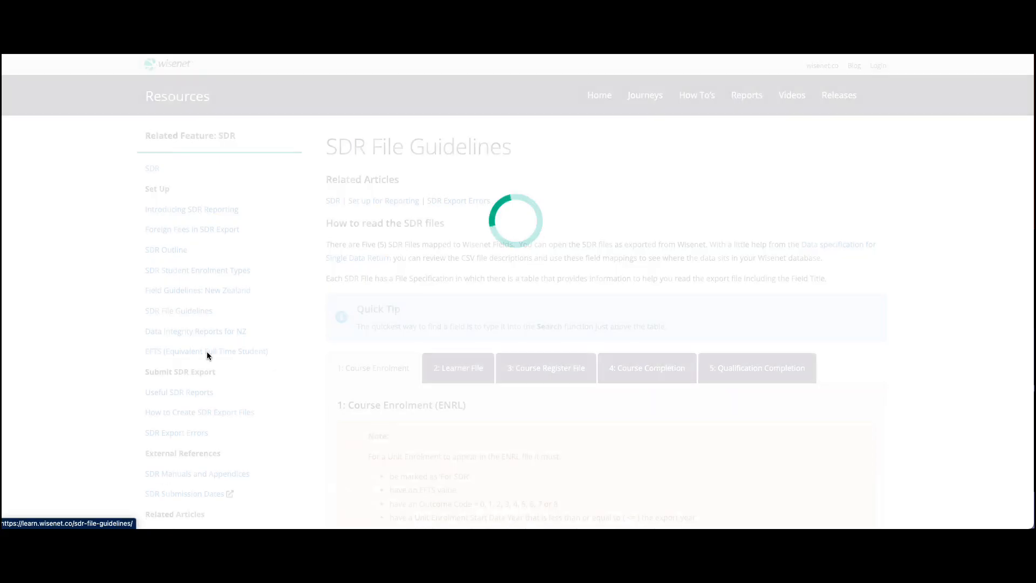
scroll(441, 378, down, 5)
scroll(441, 378, down, 1)
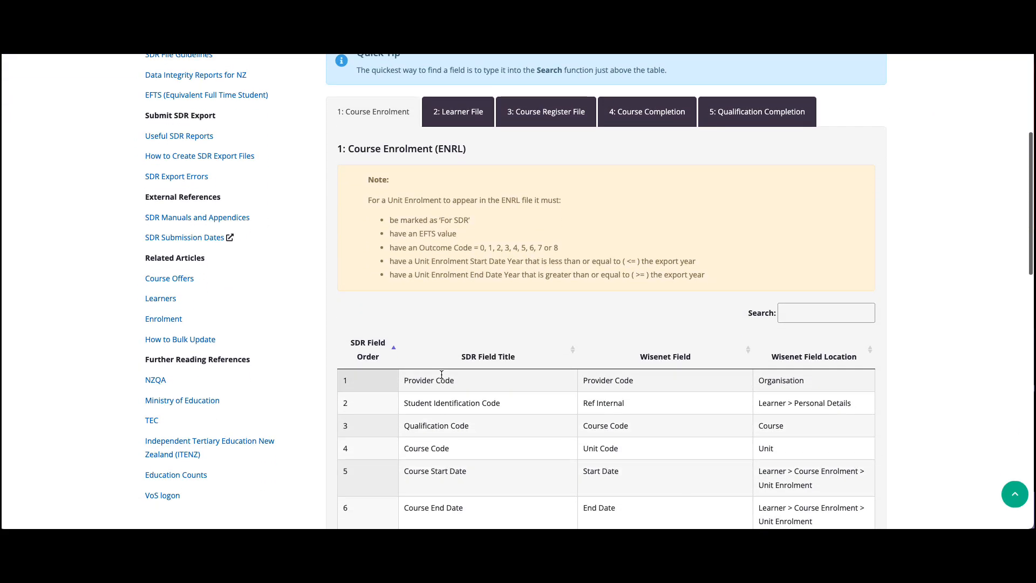
Add unit offers for HMB1001, HNB1102 and HNB2102 to the 2025JUNBNA Bachelor of Nursing course offer
scroll(510, 425, down, 2)
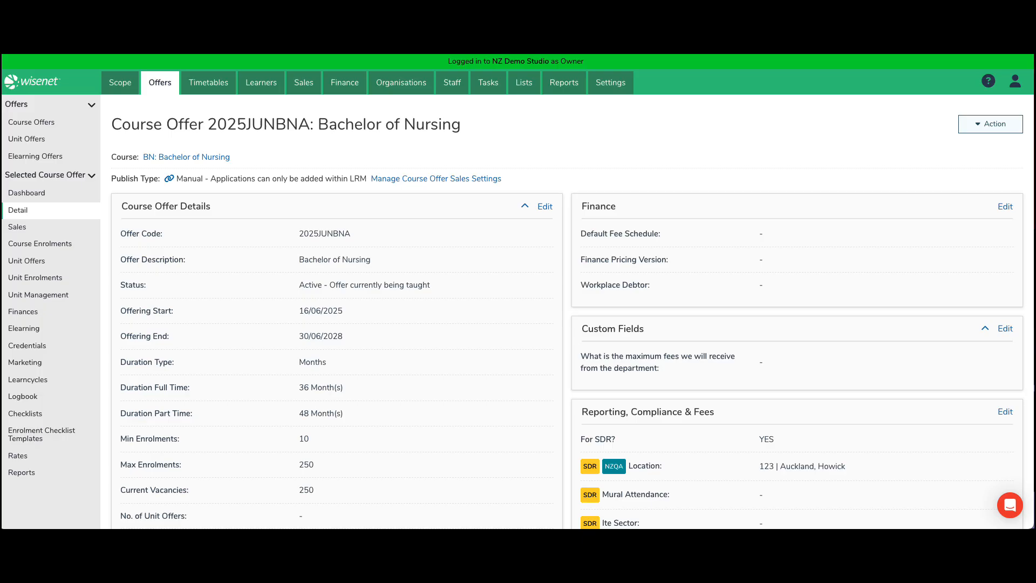
scroll(234, 313, down, 6)
scroll(233, 309, up, 6)
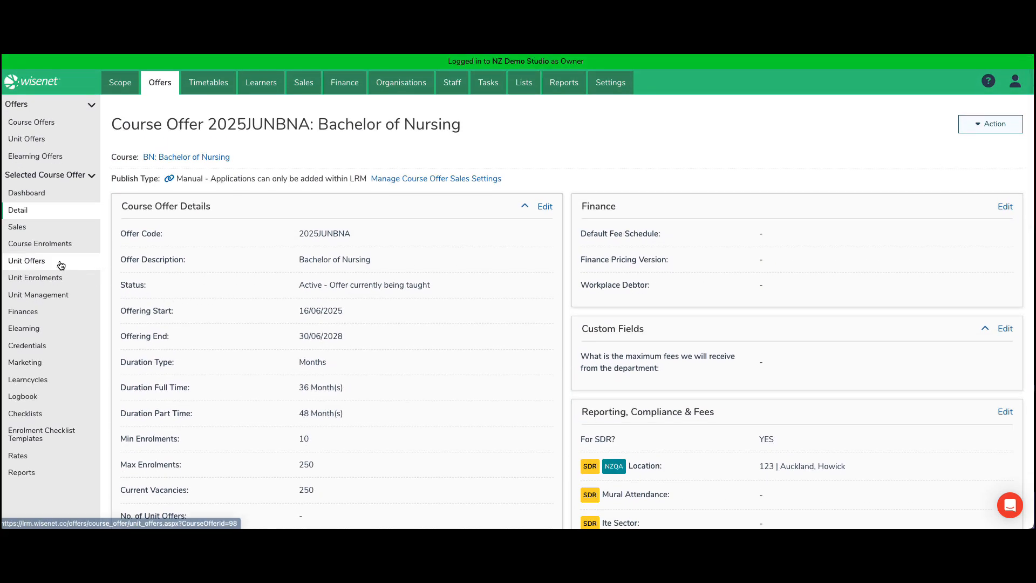
click(61, 265)
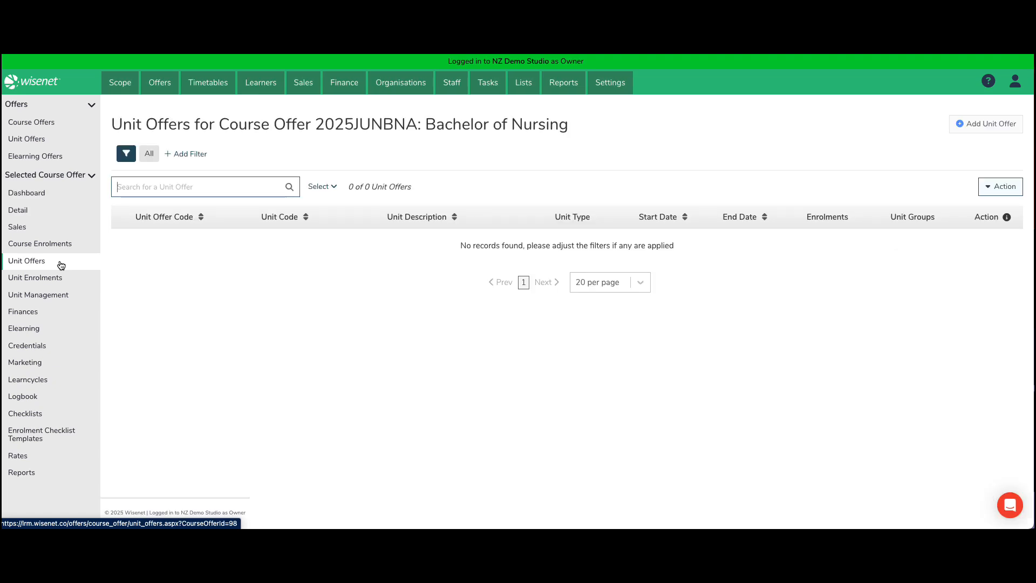
click(978, 123)
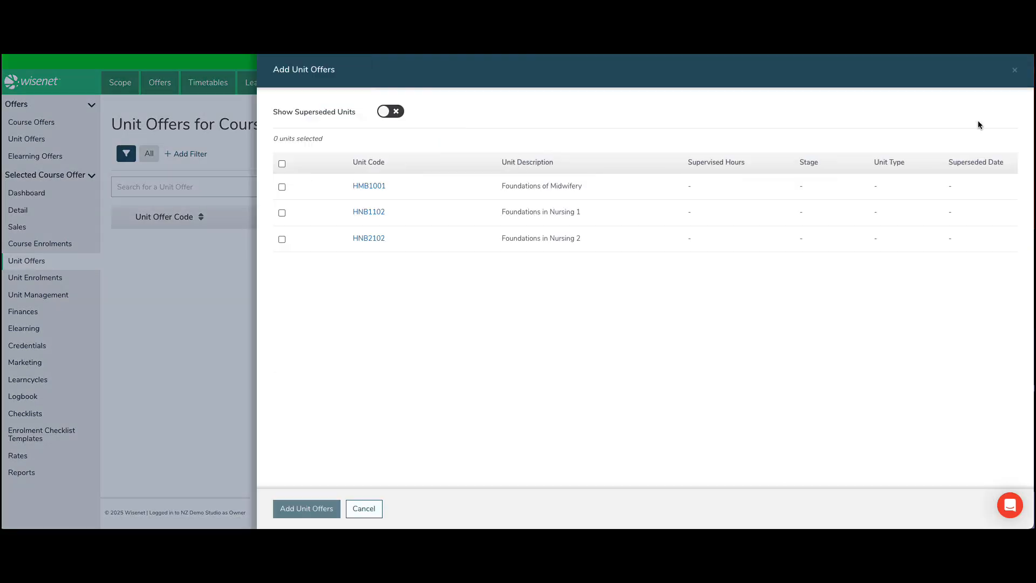
click(281, 163)
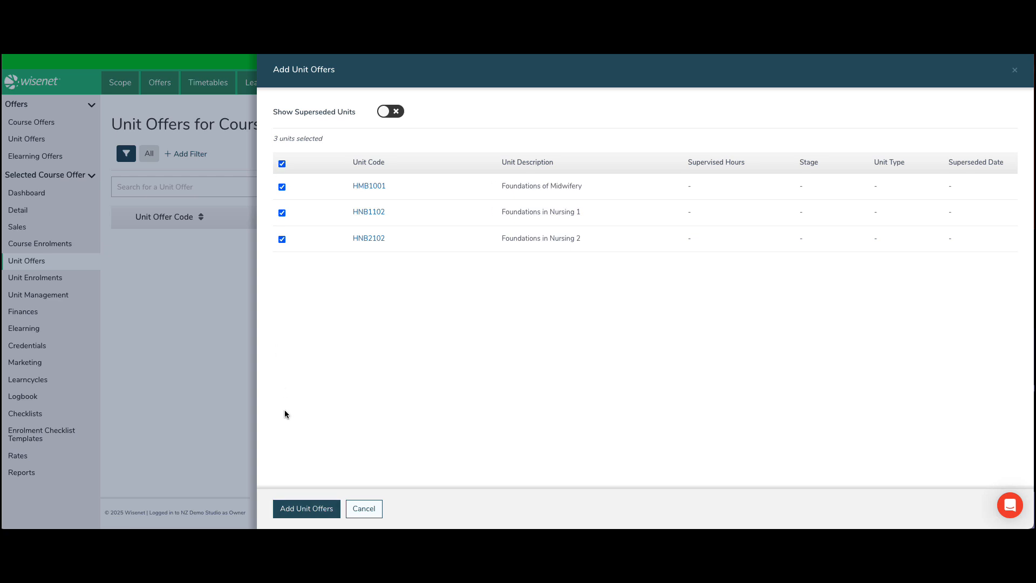
click(291, 516)
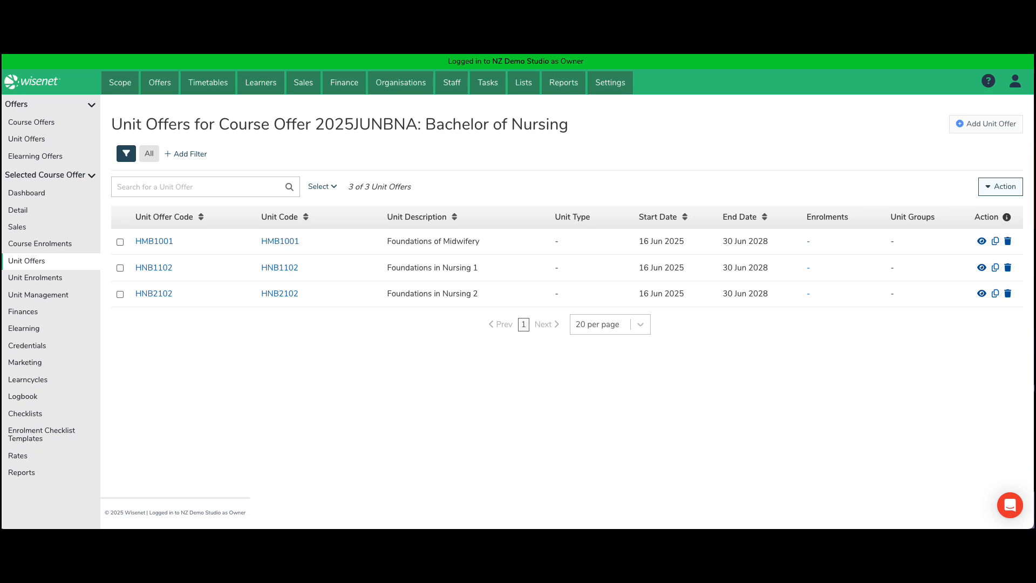
Open the HMB1001 Foundations of Midwifery unit offer for editing and change its end date year to 2025
click(121, 243)
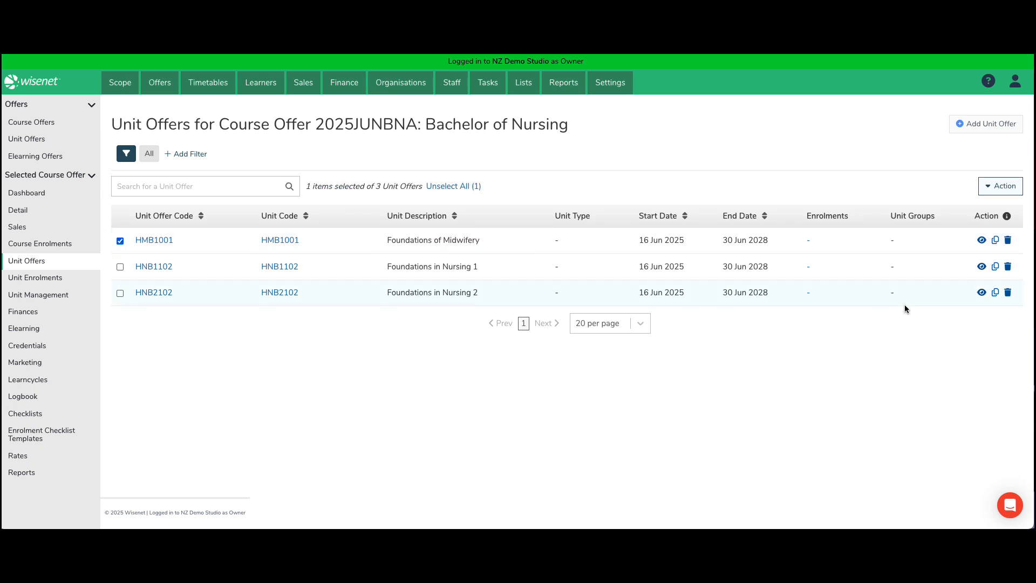
click(982, 240)
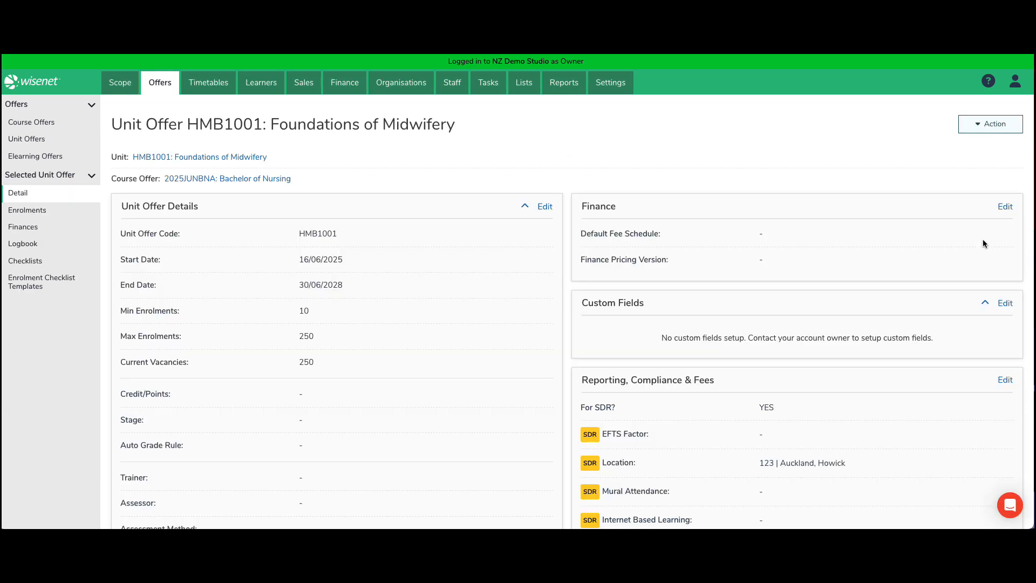
click(546, 207)
click(358, 269)
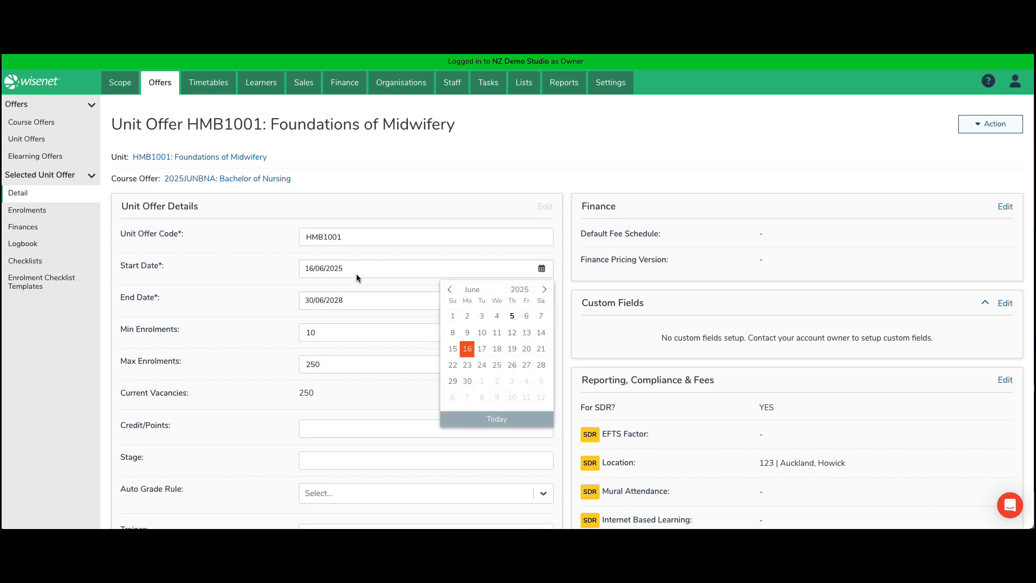
click(354, 301)
key(BackSpace)
text(5)
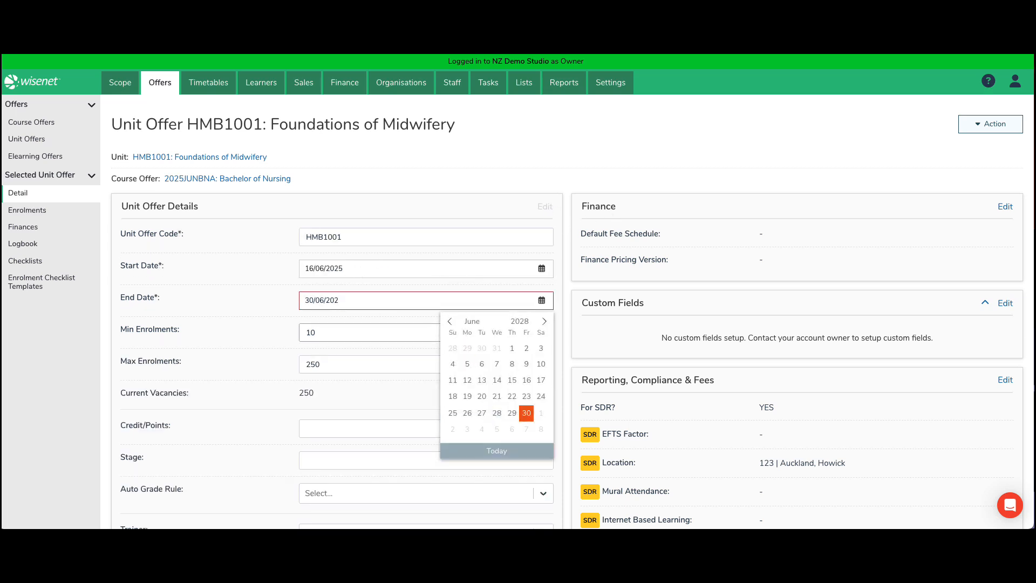
click(374, 326)
Change the day and month of the unit offer's end date to 31/12 and save the unit offer details
drag(324, 301, 300, 306)
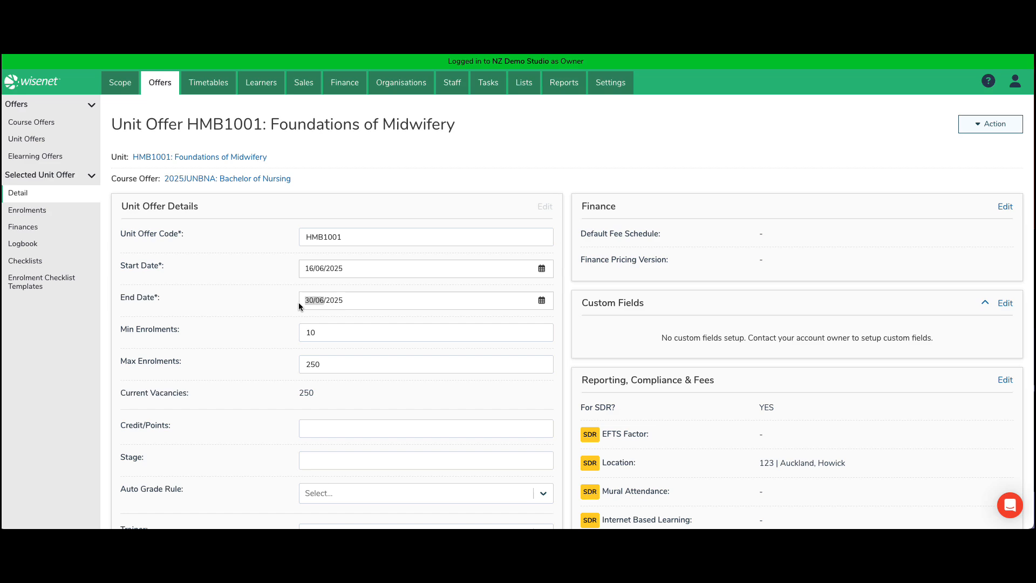
text(31/12)
click(228, 365)
scroll(229, 365, down, 2)
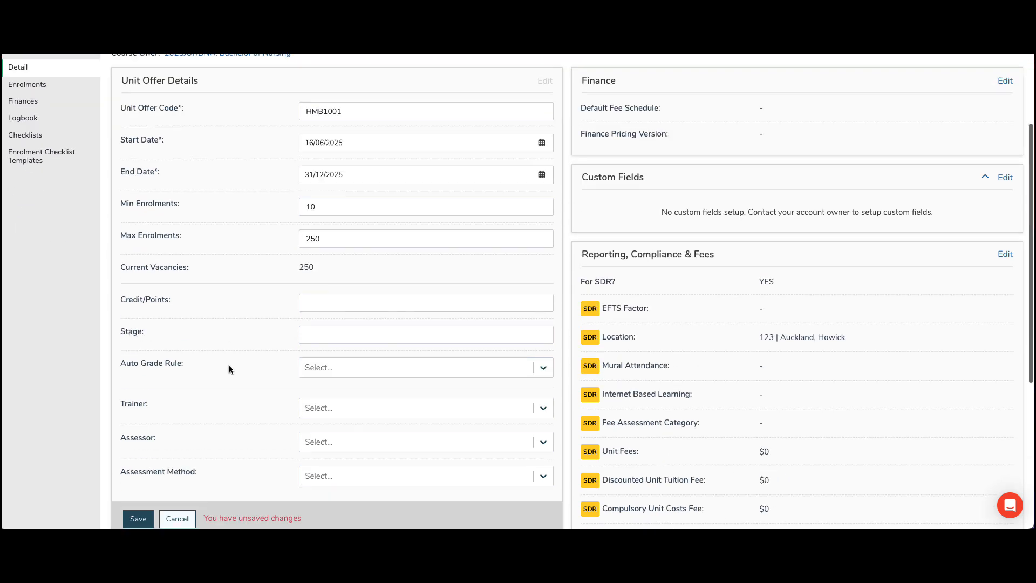
scroll(229, 365, down, 1)
click(137, 467)
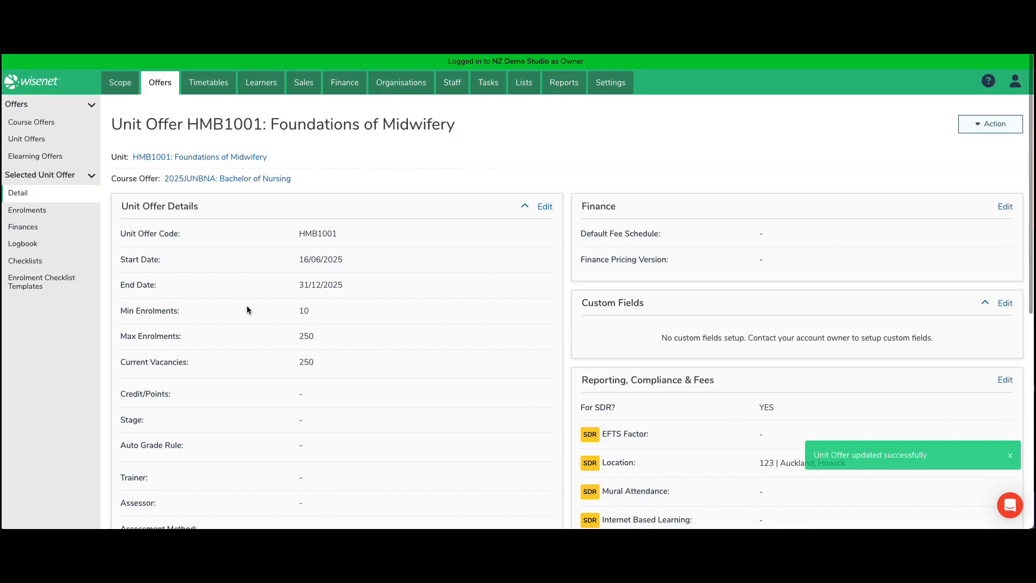
Edit the sales settings of the parent 2025JUNBNA course offer and set the publish type to Public - Applications via online
click(231, 179)
click(63, 261)
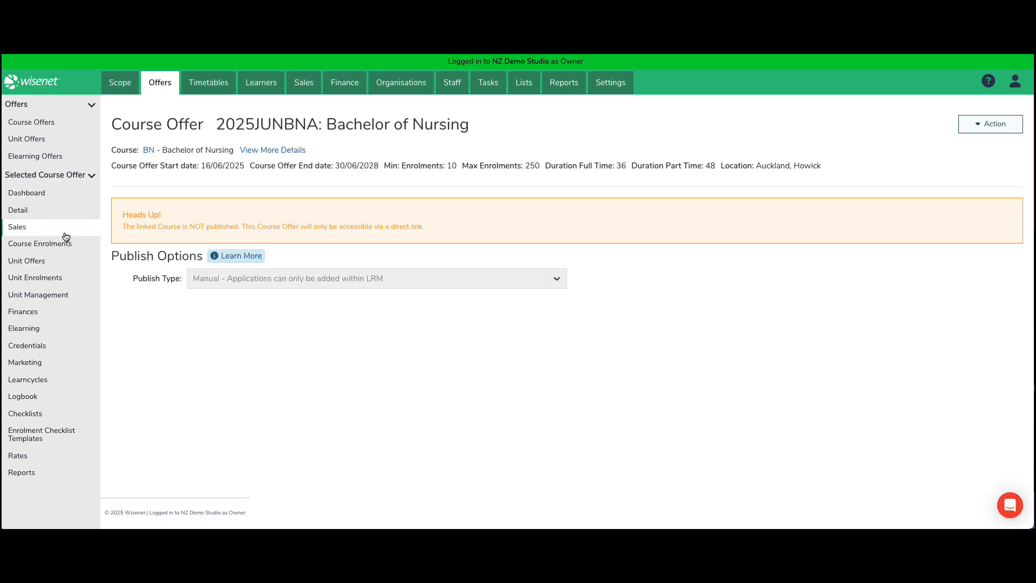
click(991, 124)
click(963, 143)
click(324, 273)
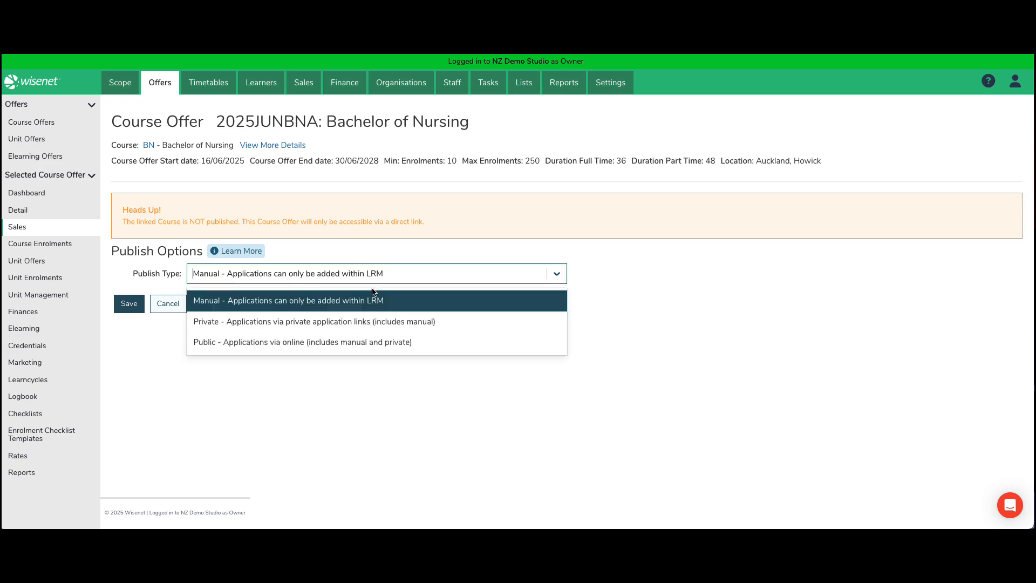
click(227, 342)
Copy the course offer title 2025JUNBNA: Bachelor of Nursing into the publish name
click(200, 302)
drag(216, 120, 471, 118)
key(ctrl+c)
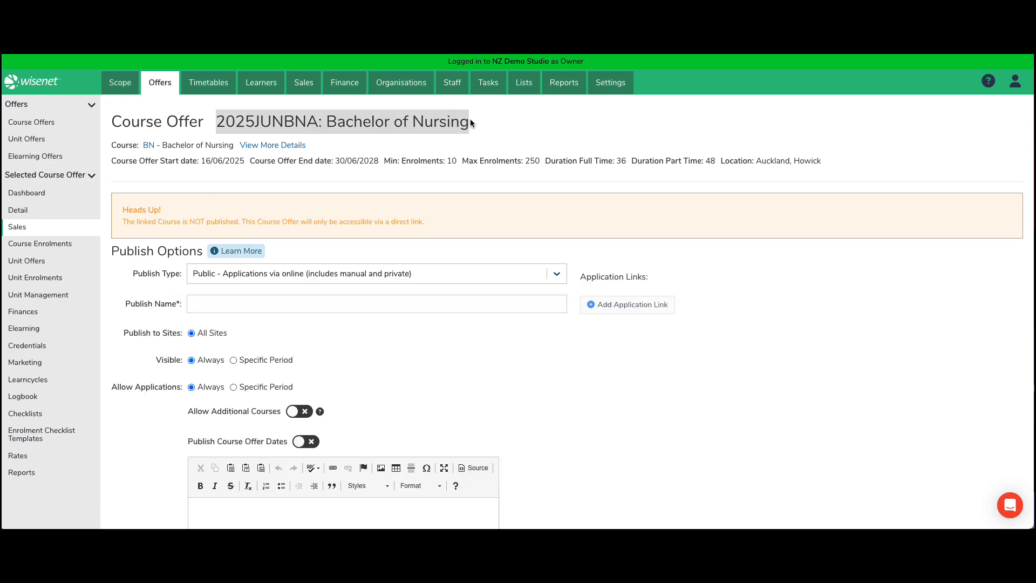
click(296, 298)
key(ctrl+v)
Enter Domestic Applications as the application type in the application options
scroll(299, 375, down, 8)
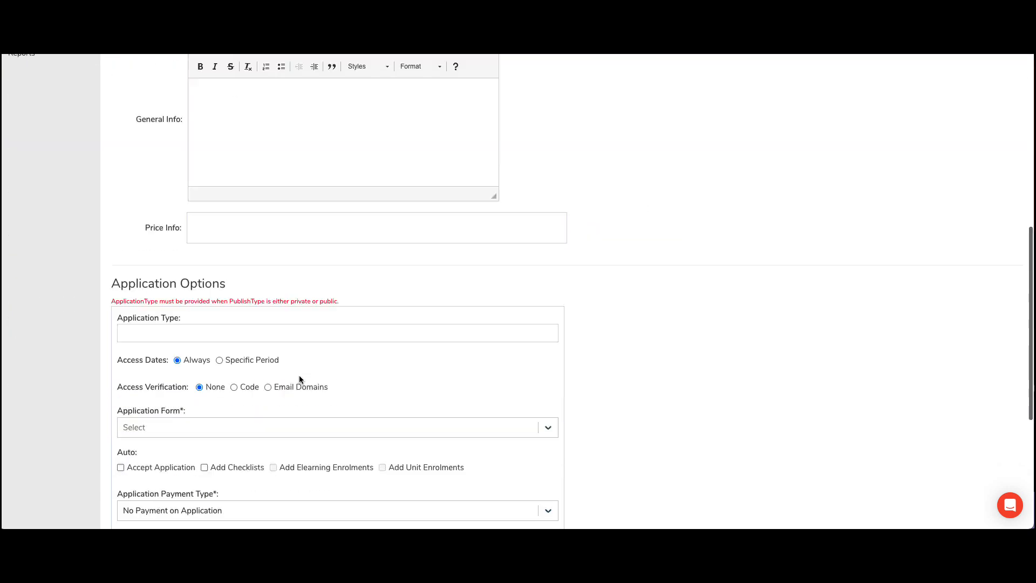
click(229, 305)
text(Domestic)
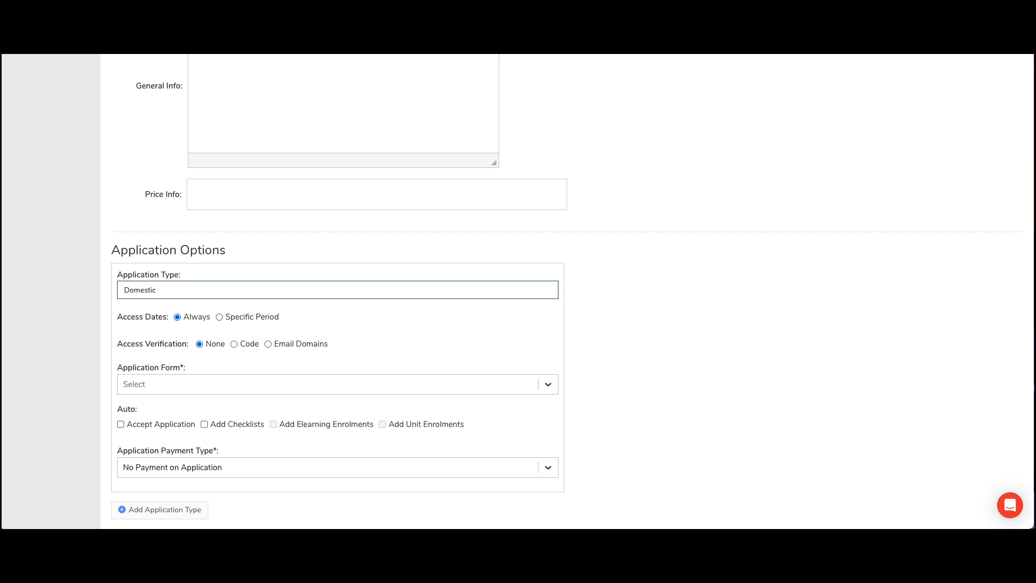
text( Applications)
scroll(241, 370, down, 3)
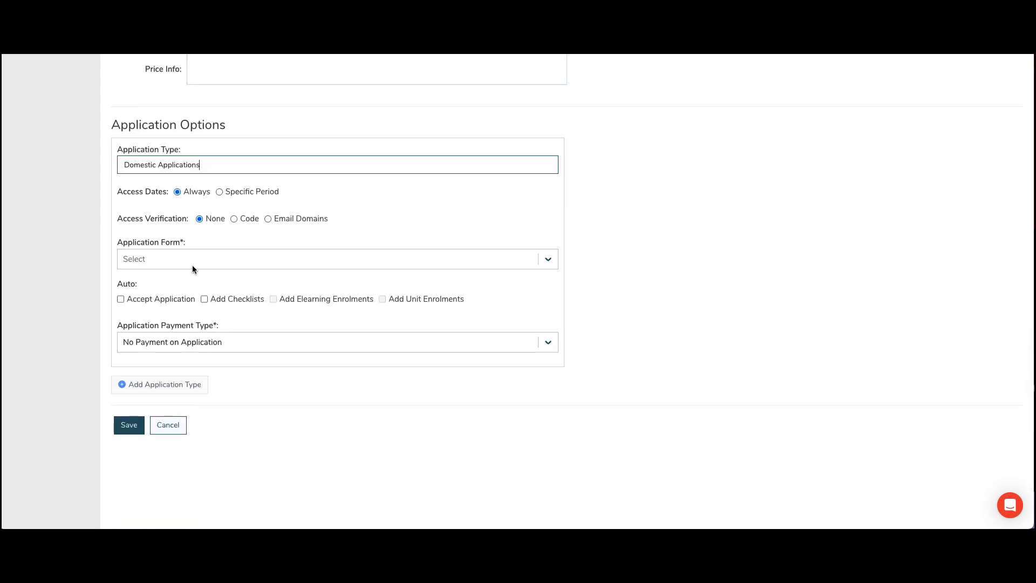
Assign Domestic Application Form v2.2024 with No Payment on Application and save the course offer's sales settings
click(192, 263)
click(189, 369)
click(183, 345)
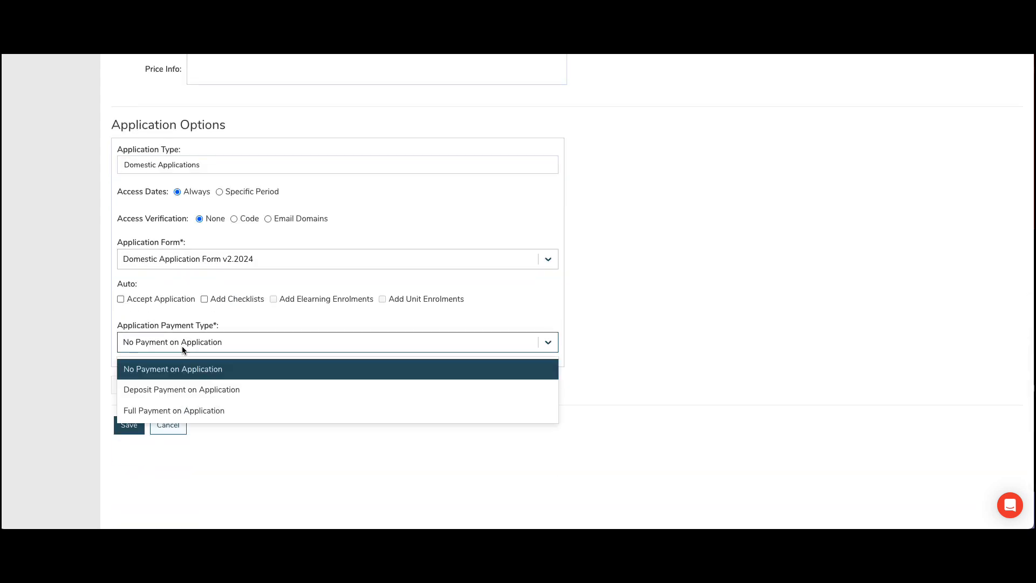
click(172, 371)
click(129, 425)
click(491, 344)
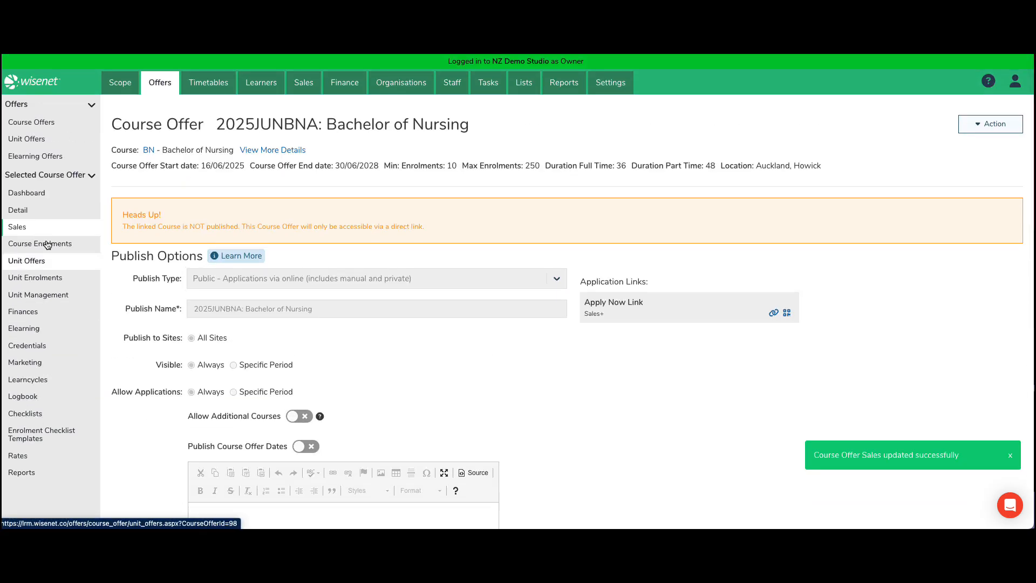
click(44, 216)
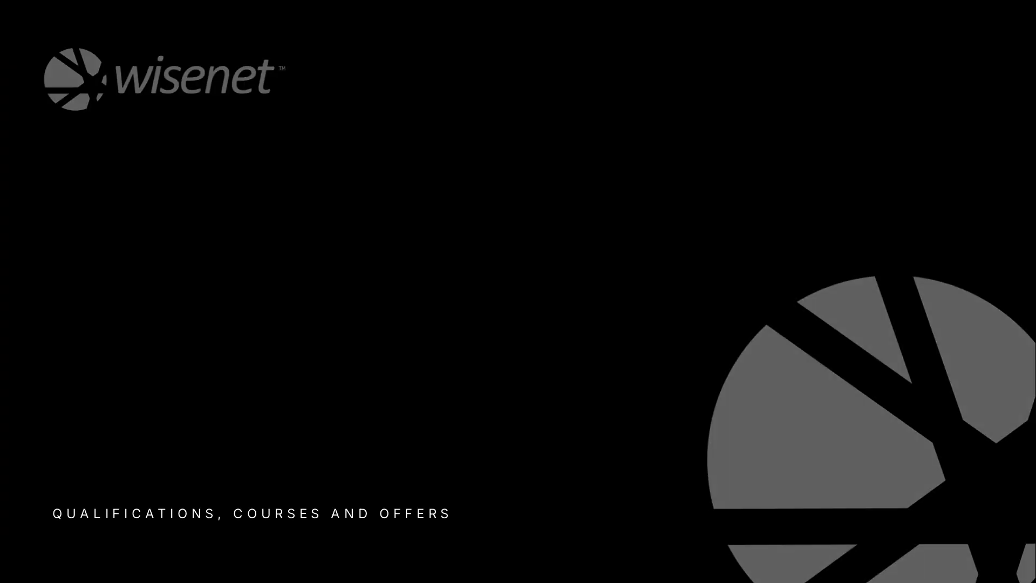